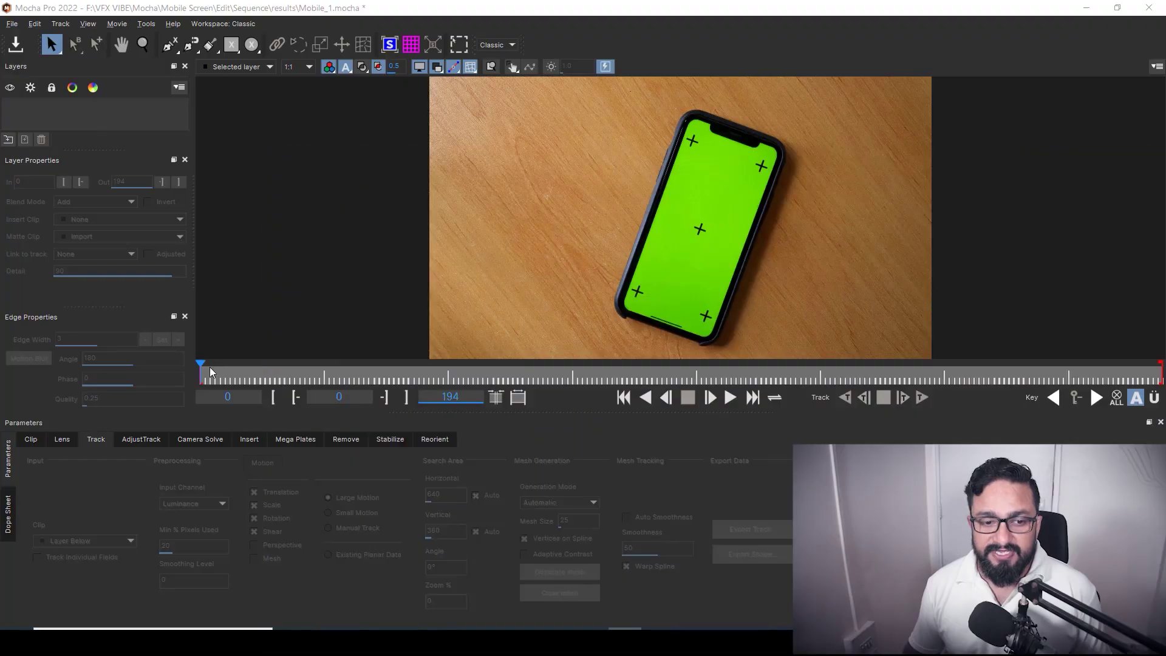
# Scrub through the phone footage and check the project's length, frame offset and frame rate settings, ending on the first frame
pyautogui.moveTo(199, 370); pyautogui.dragTo(567, 376)
pyautogui.click(624, 397)
pyautogui.click(11, 24)
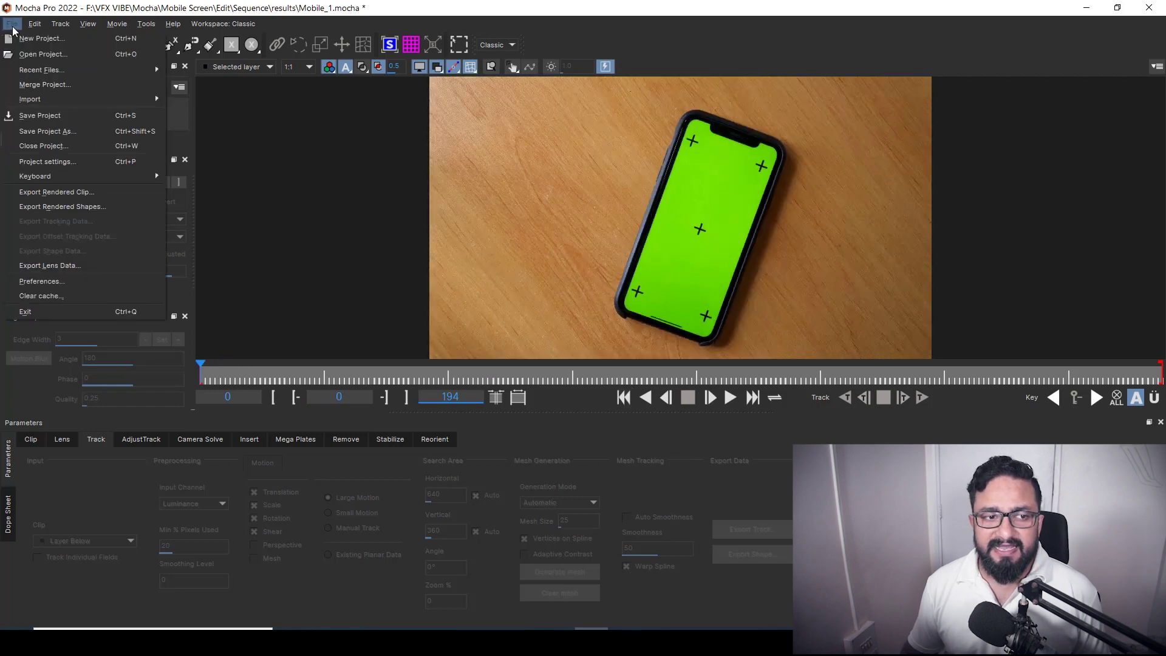
pyautogui.click(55, 161)
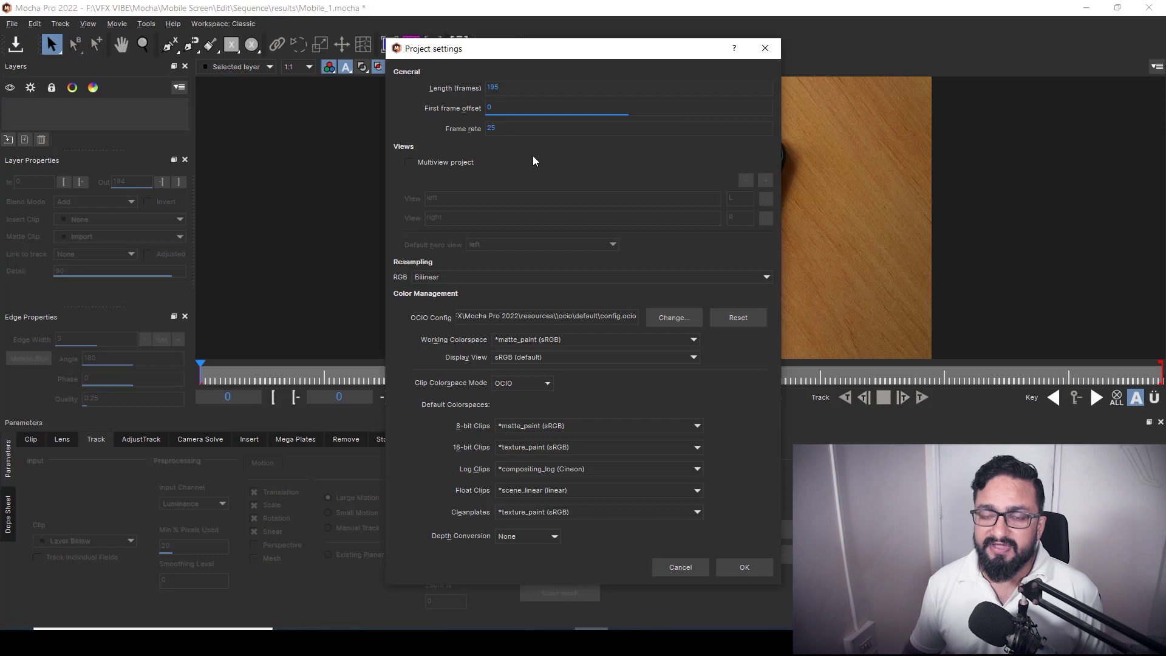
pyautogui.click(764, 48)
pyautogui.moveTo(201, 370); pyautogui.dragTo(605, 410)
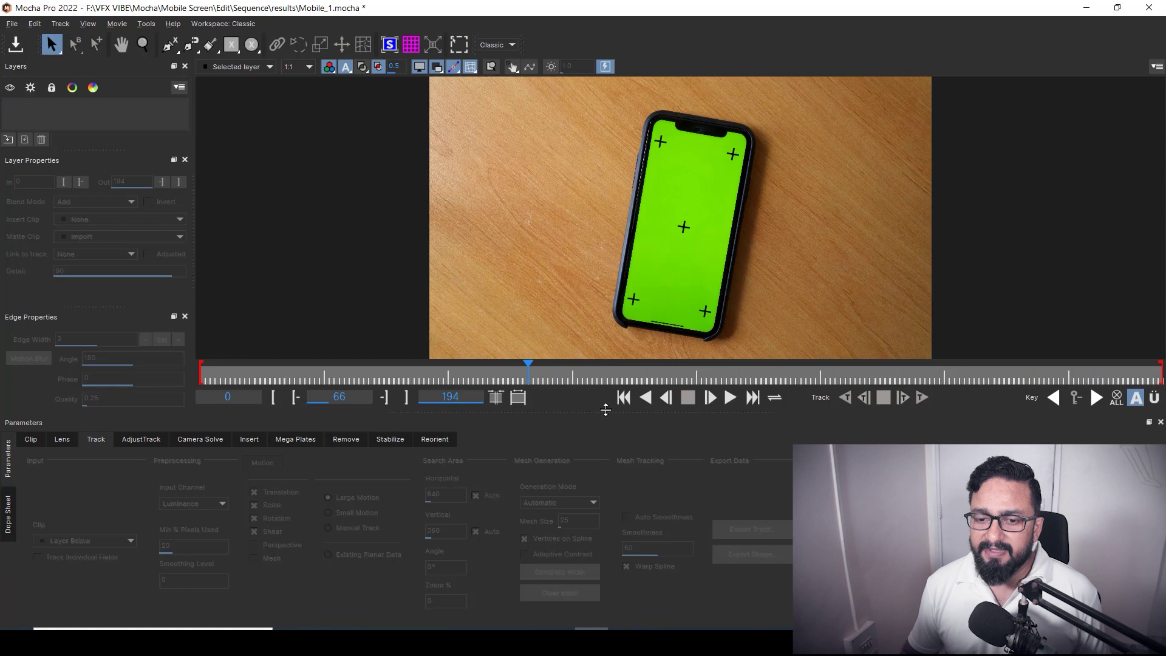
pyautogui.click(623, 397)
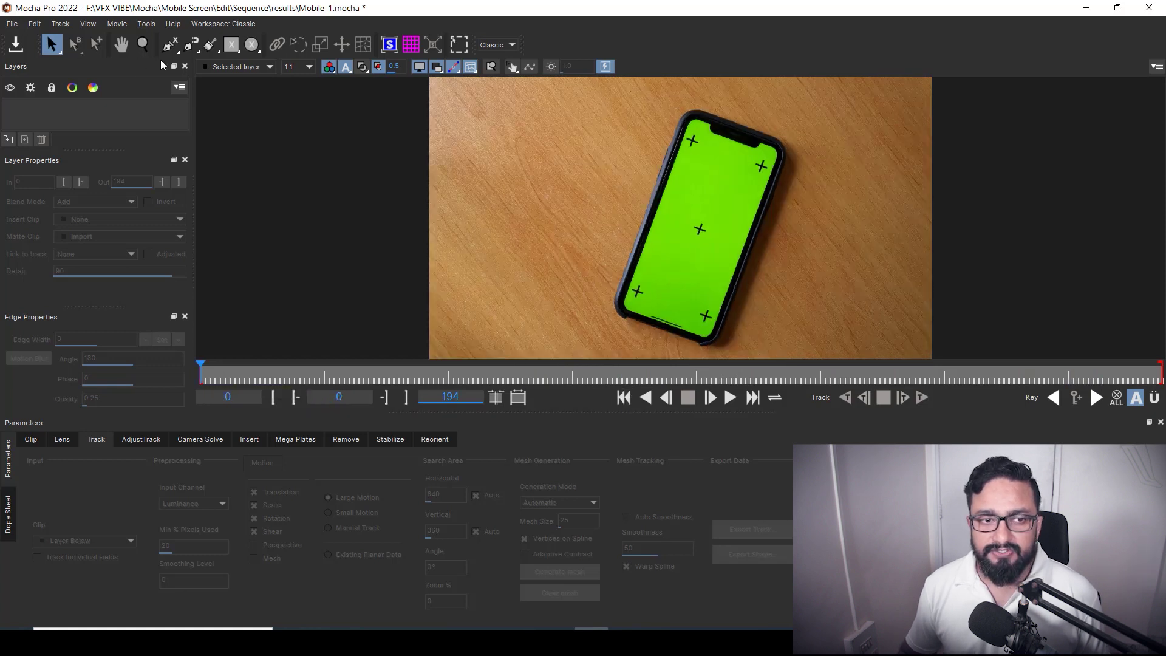
# Draw a closed four-point X-spline around the phone on the first frame
pyautogui.click(170, 45)
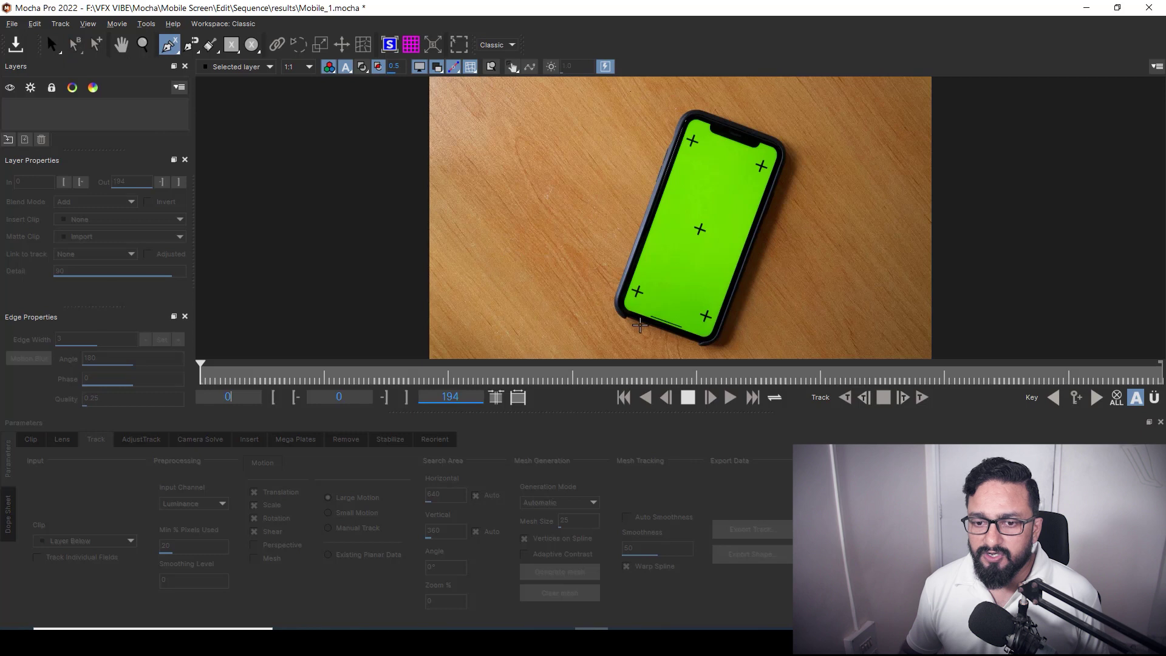
pyautogui.click(599, 303)
pyautogui.click(679, 98)
pyautogui.click(827, 151)
pyautogui.moveTo(818, 146); pyautogui.dragTo(809, 142)
pyautogui.moveTo(747, 333); pyautogui.dragTo(726, 364)
pyautogui.rightClick(727, 351)
# Adjust the spline's bottom-left, top-right and top-left points to follow the phone's outline more closely
pyautogui.moveTo(596, 307); pyautogui.dragTo(594, 320)
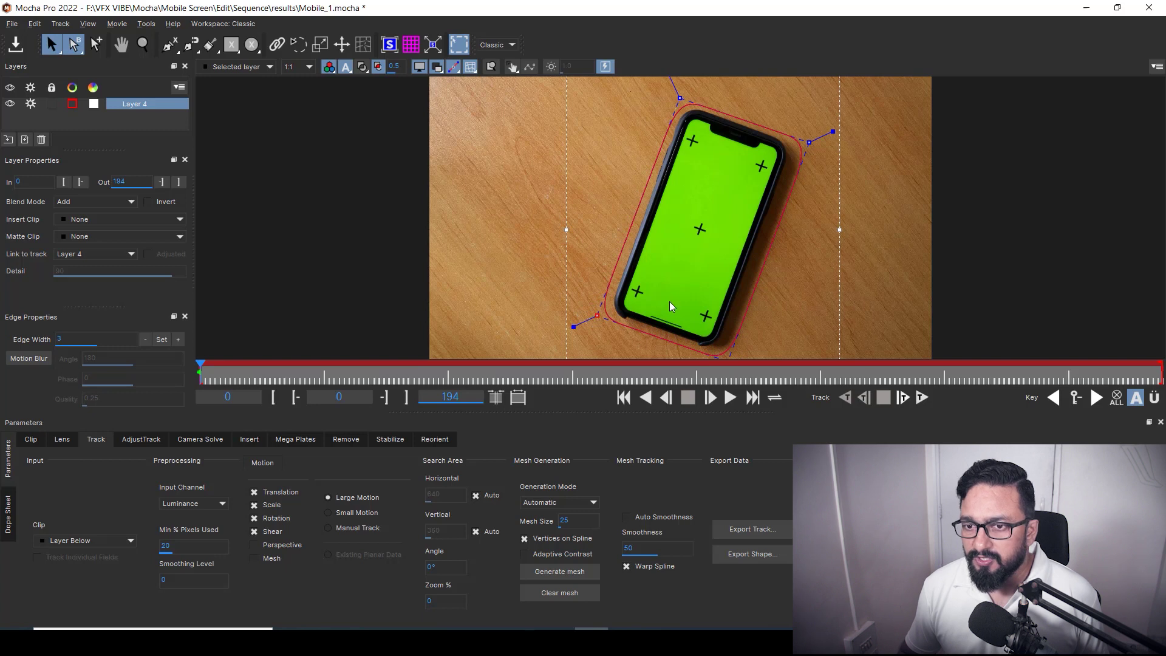
pyautogui.moveTo(807, 141); pyautogui.dragTo(804, 141)
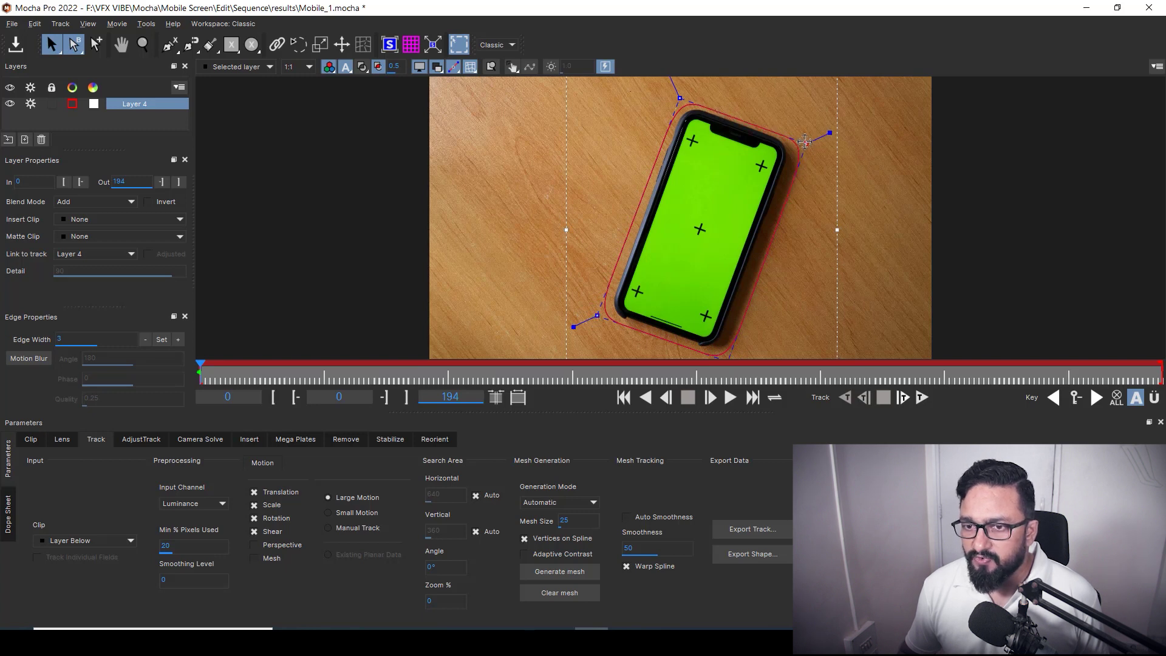
pyautogui.moveTo(678, 96); pyautogui.dragTo(676, 94)
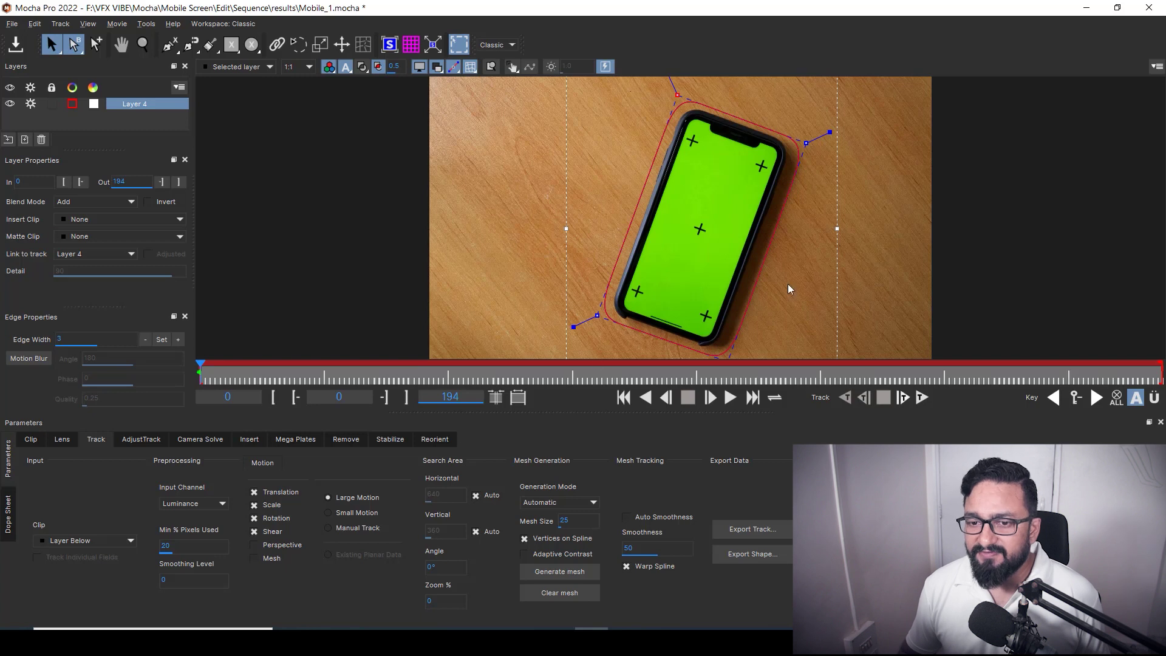
# Add Perspective to the tracked motion, track the layer forward through the whole clip, and return to the first frame
pyautogui.click(254, 545)
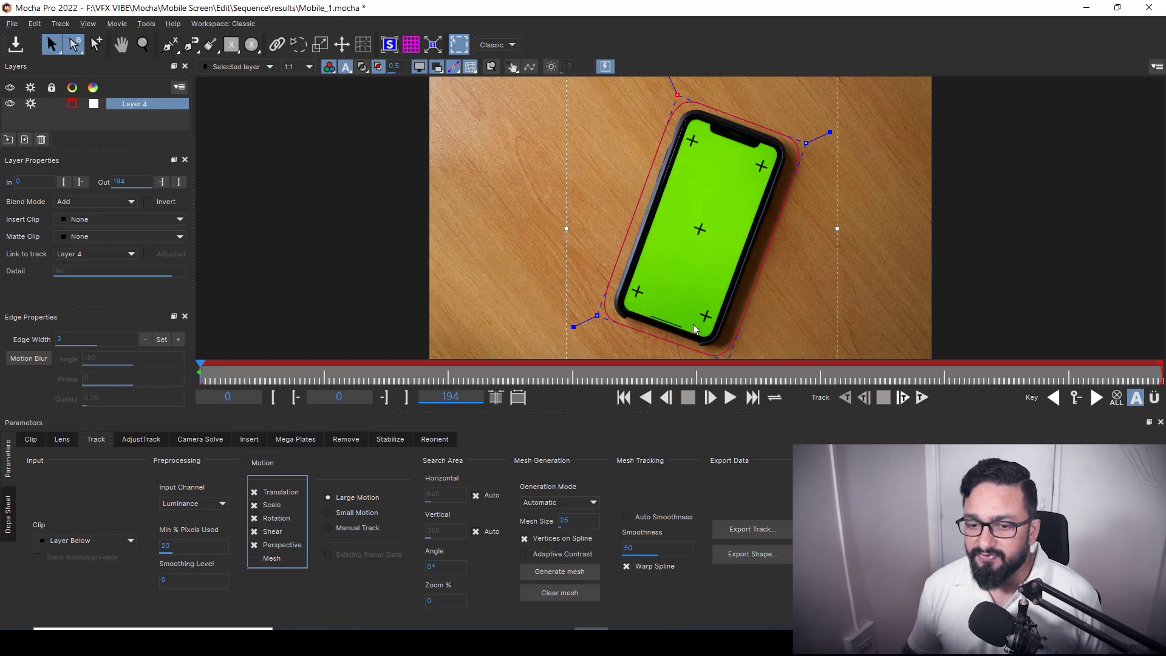
pyautogui.click(922, 398)
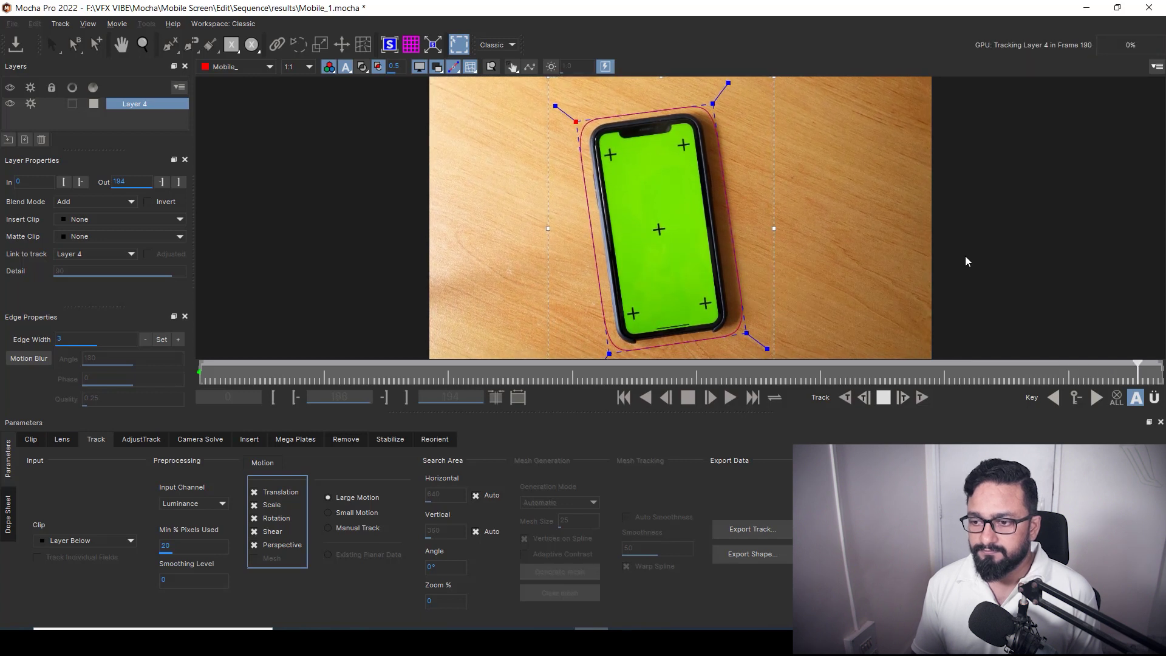
pyautogui.moveTo(1158, 373); pyautogui.dragTo(169, 402)
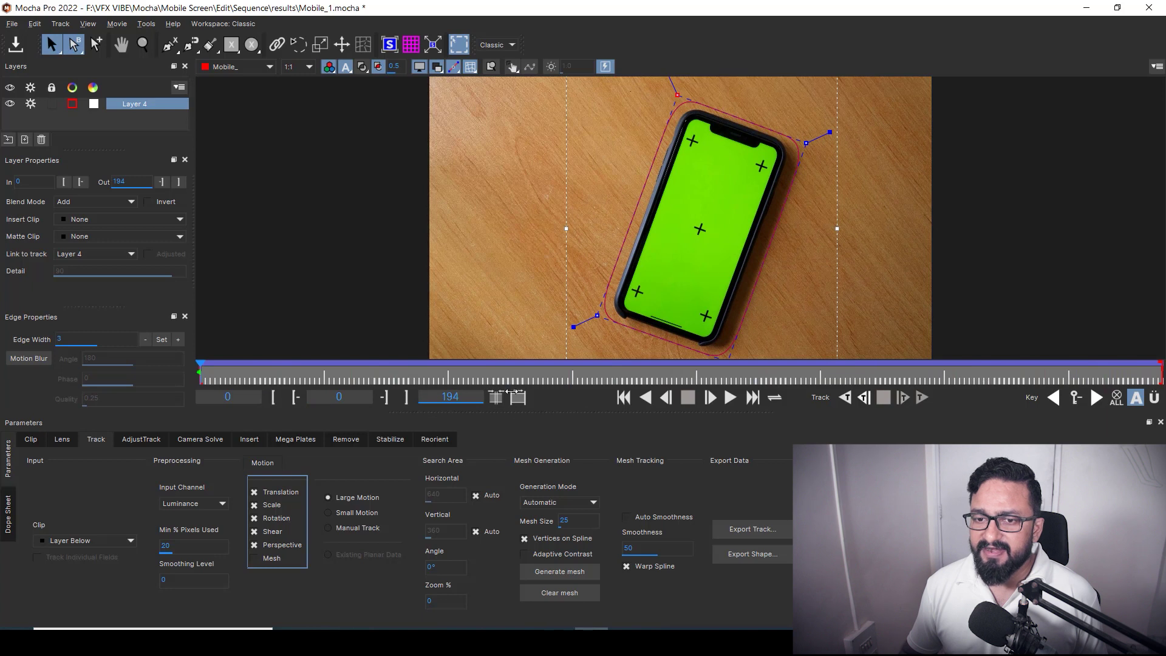
pyautogui.click(624, 397)
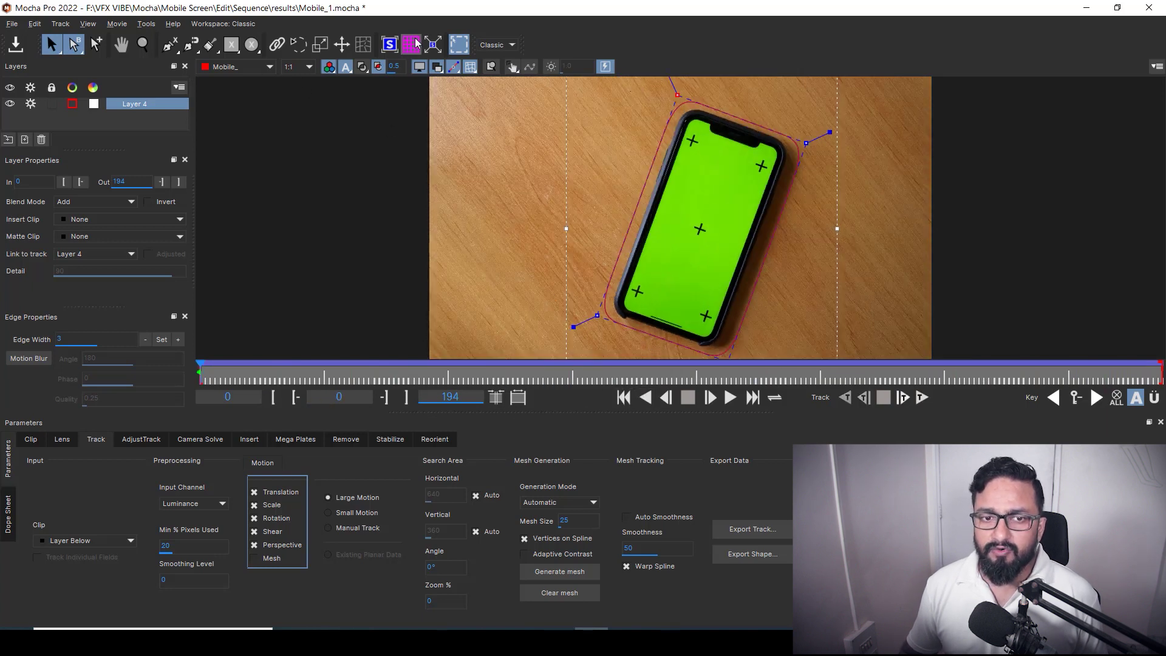
# Show the planar surface and grid, and align the surface's bottom-left corner with the phone screen
pyautogui.click(389, 46)
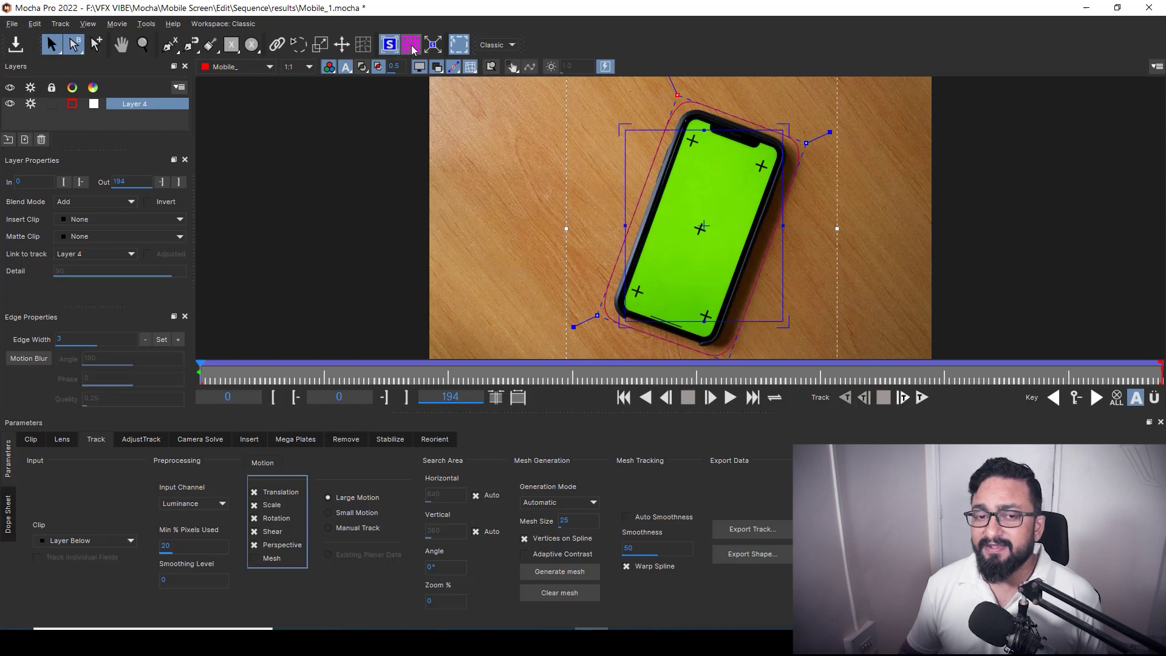
pyautogui.click(411, 44)
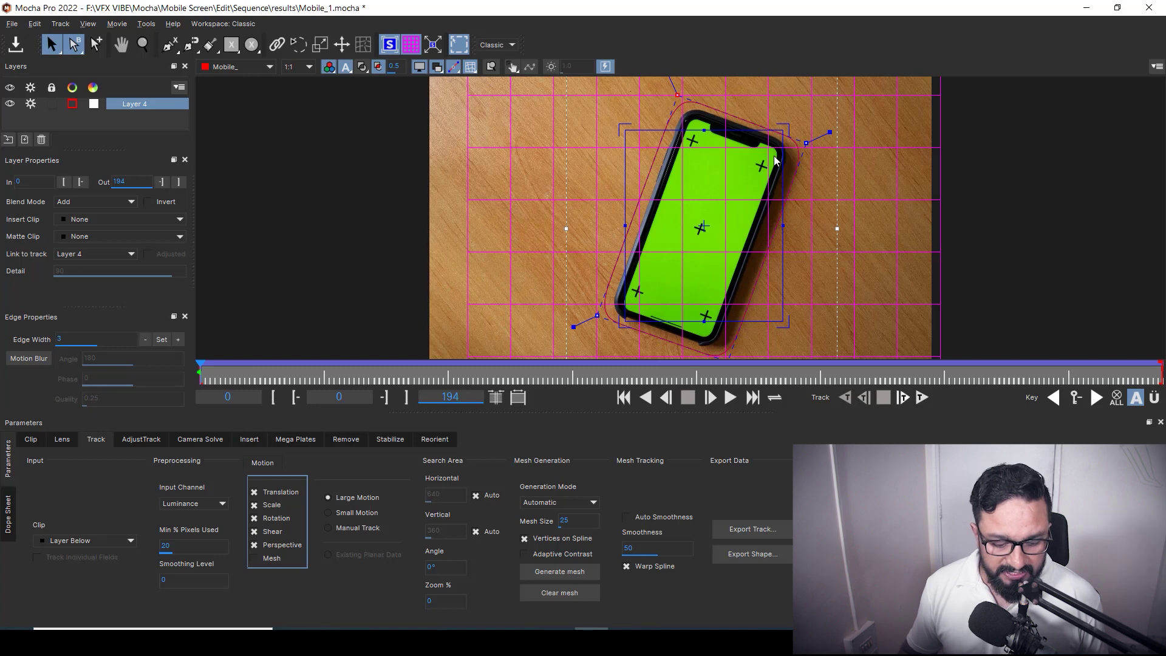
pyautogui.press('z')
pyautogui.moveTo(703, 168); pyautogui.dragTo(807, 78)
pyautogui.moveTo(748, 223); pyautogui.dragTo(635, 290)
pyautogui.press('x')
pyautogui.moveTo(627, 184); pyautogui.dragTo(639, 310)
pyautogui.moveTo(379, 249); pyautogui.dragTo(624, 230)
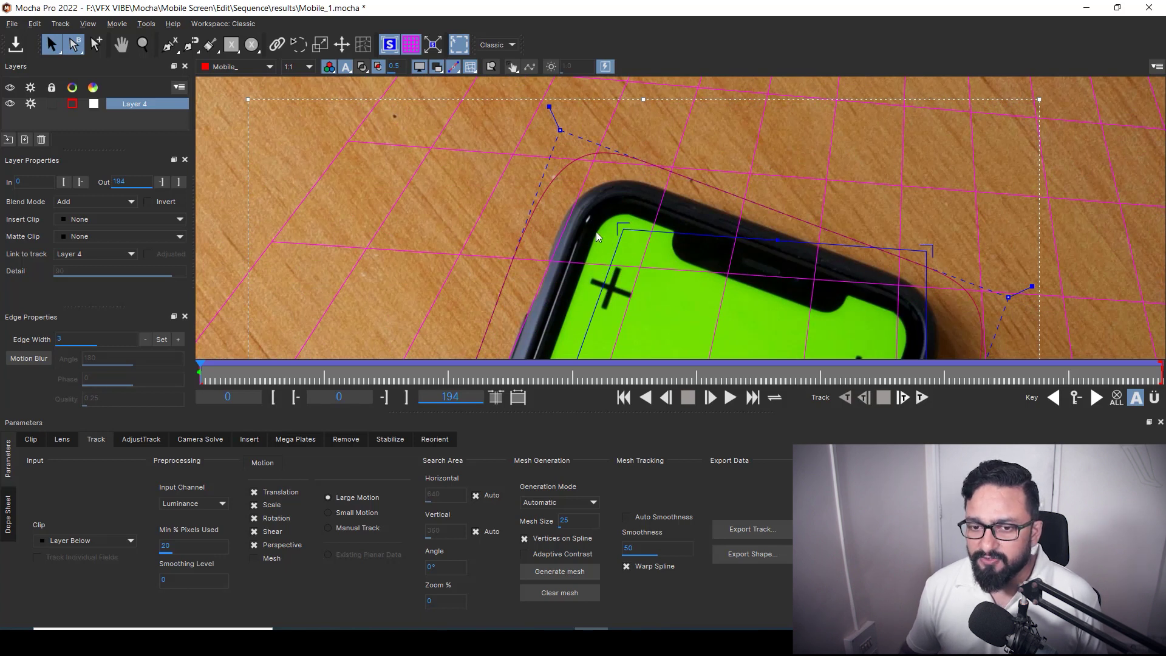
# Align the remaining surface corners with the corners of the phone's green screen, and fit the whole frame in view
pyautogui.moveTo(626, 227); pyautogui.dragTo(609, 200)
pyautogui.moveTo(926, 251); pyautogui.dragTo(586, 110)
pyautogui.moveTo(586, 110); pyautogui.dragTo(573, 182)
pyautogui.moveTo(656, 224); pyautogui.dragTo(806, 3)
pyautogui.moveTo(737, 246); pyautogui.dragTo(754, 356)
pyautogui.moveTo(460, 291); pyautogui.dragTo(305, 161)
pyautogui.moveTo(611, 275); pyautogui.dragTo(611, 271)
pyautogui.moveTo(808, 82); pyautogui.dragTo(785, 290)
pyautogui.moveTo(474, 180); pyautogui.dragTo(564, 236)
pyautogui.press('z')
pyautogui.press('KP_Multiply')
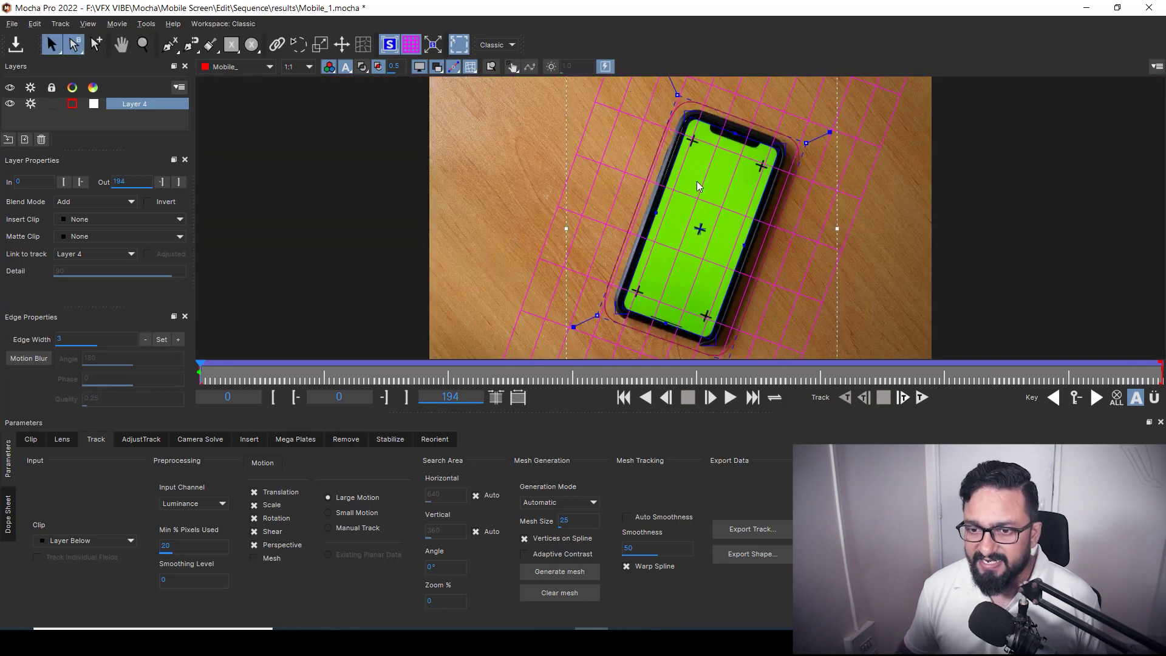
# Play and scrub the tracked clip to check that the surface follows the phone, and return to the first frame
pyautogui.click(730, 397)
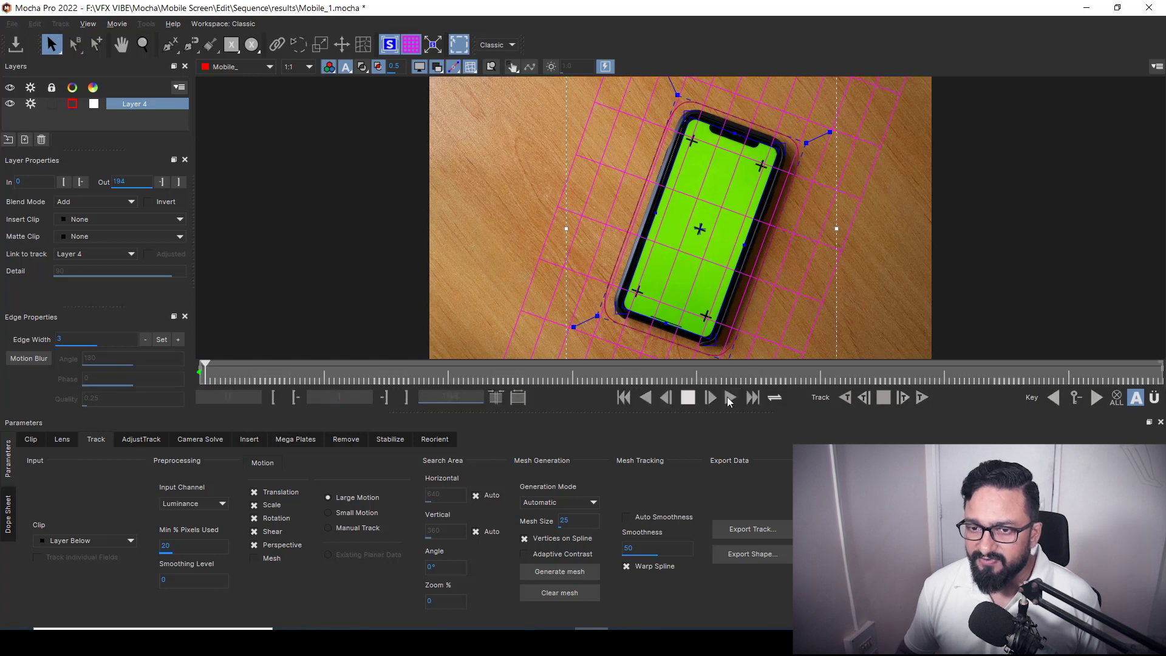
pyautogui.click(688, 397)
pyautogui.click(260, 367)
pyautogui.moveTo(246, 363); pyautogui.dragTo(326, 369)
pyautogui.click(624, 398)
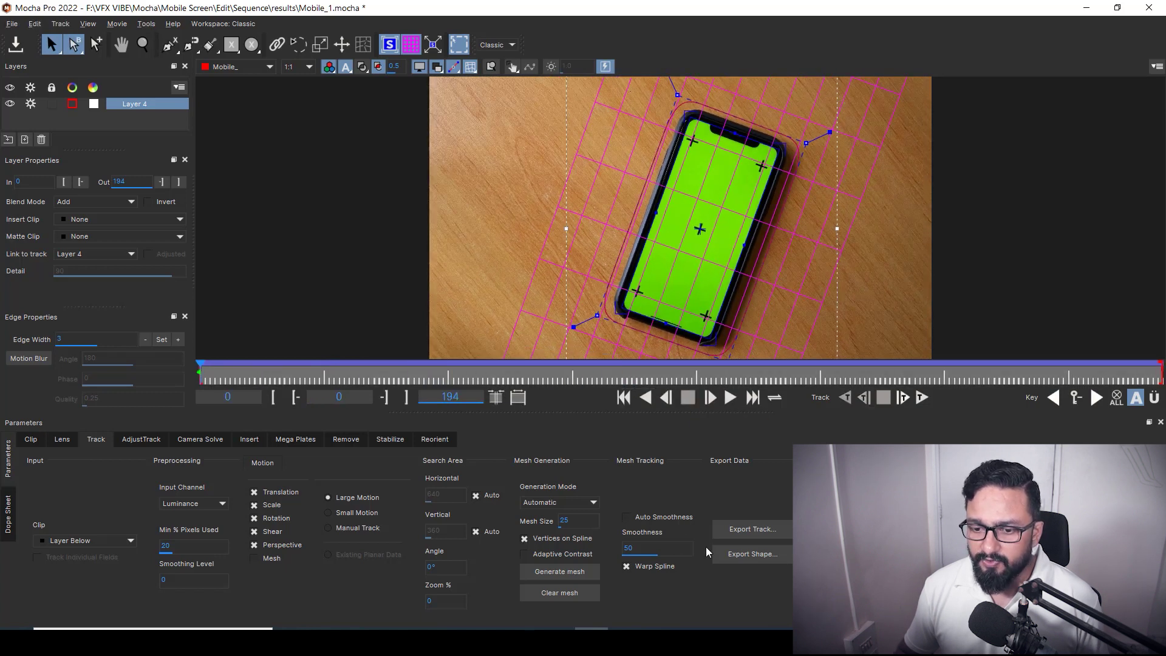
# Copy the tracking data to the clipboard in Nuke Corner Pin (*.nk) format and switch to NukeX
pyautogui.click(745, 530)
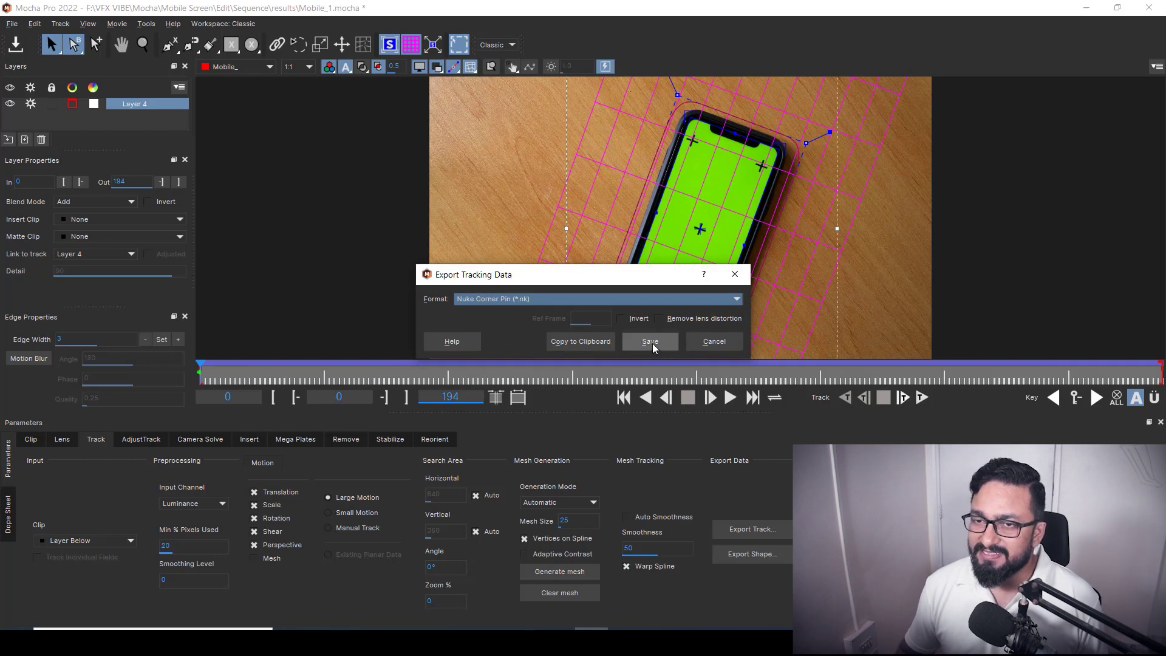
pyautogui.click(574, 343)
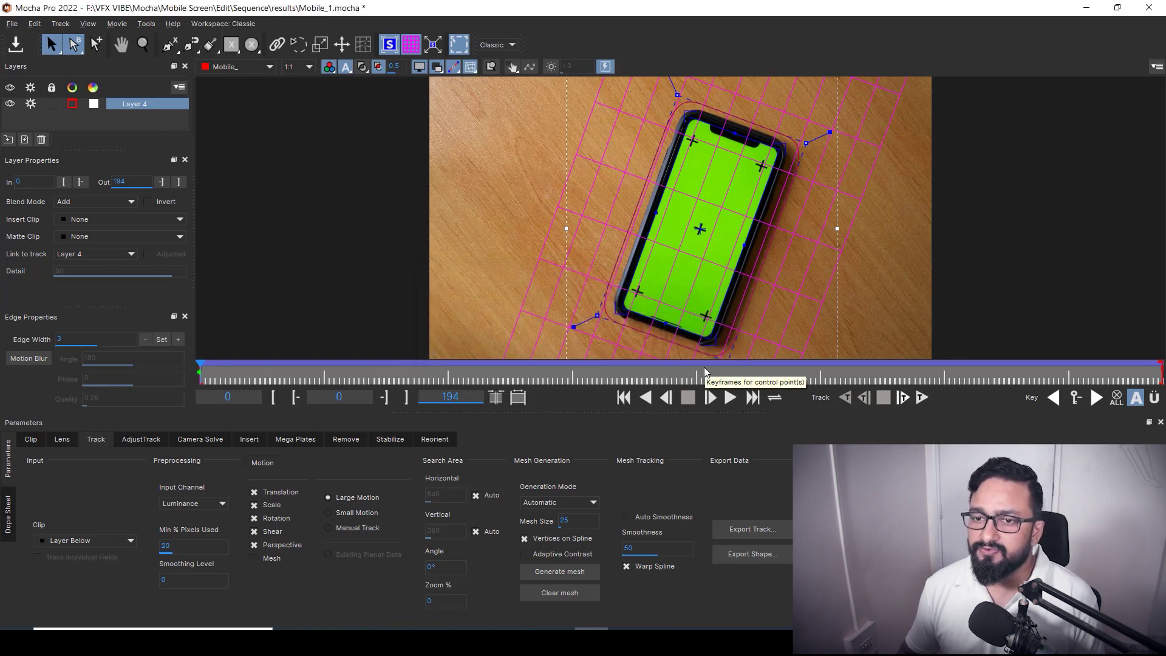
pyautogui.hotkey('alt', 'Tab')
# Preview the Read2 screen clip in the viewer, return to its first frame, and view the Read1 phone footage again
pyautogui.moveTo(558, 242); pyautogui.dragTo(497, 237)
pyautogui.moveTo(490, 490); pyautogui.dragTo(552, 496)
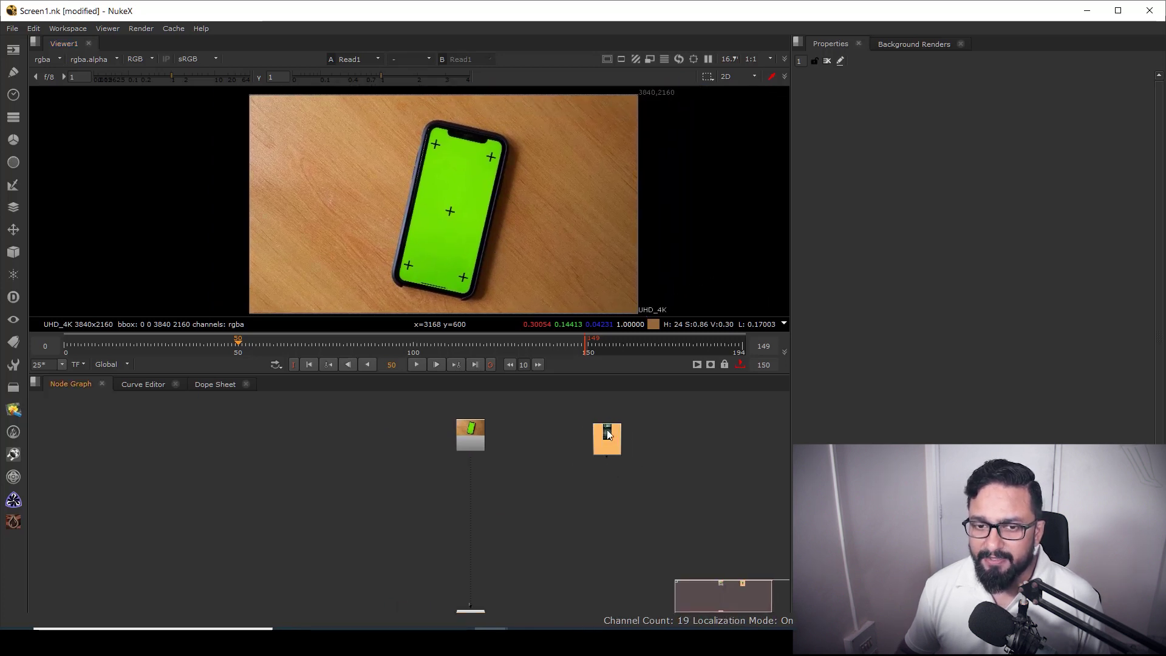
pyautogui.press('1')
pyautogui.press('f')
pyautogui.moveTo(245, 349); pyautogui.dragTo(194, 345)
pyautogui.click(417, 364)
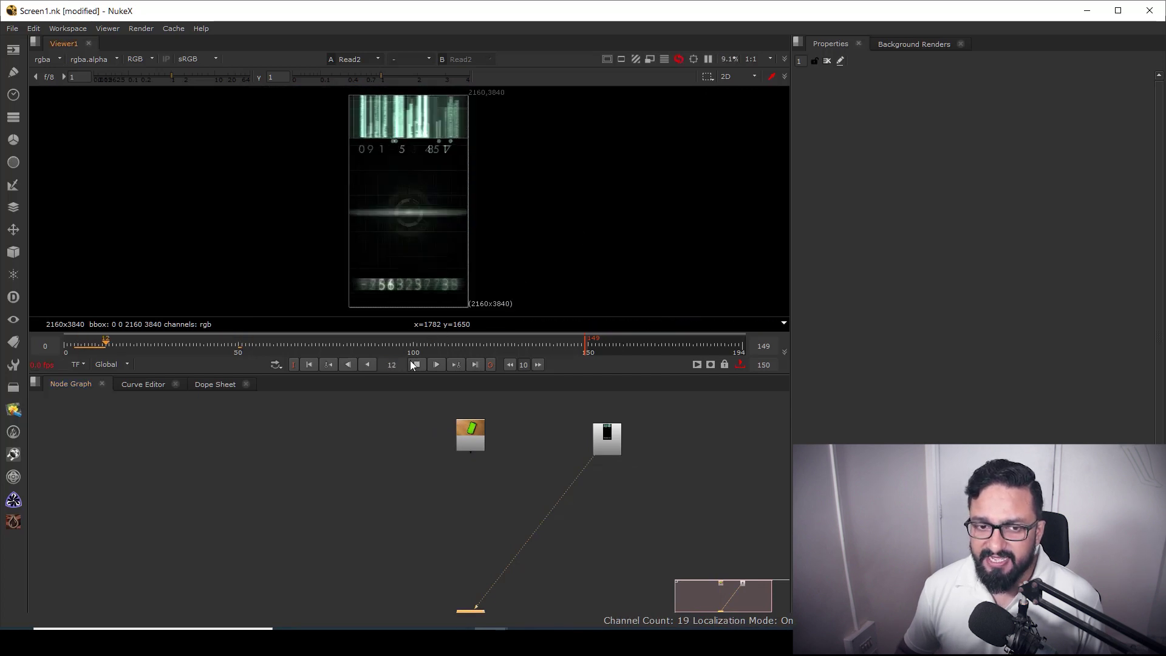
pyautogui.click(416, 364)
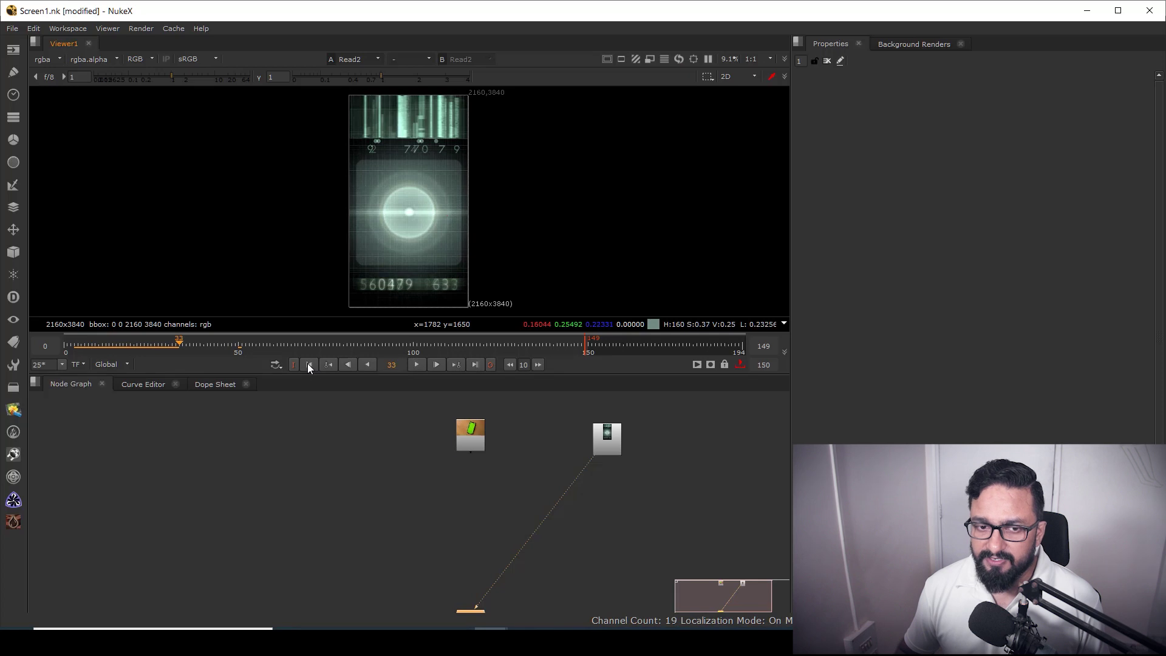
pyautogui.click(309, 364)
pyautogui.moveTo(470, 445); pyautogui.dragTo(501, 475)
pyautogui.click(496, 471)
pyautogui.press('1')
pyautogui.click(636, 475)
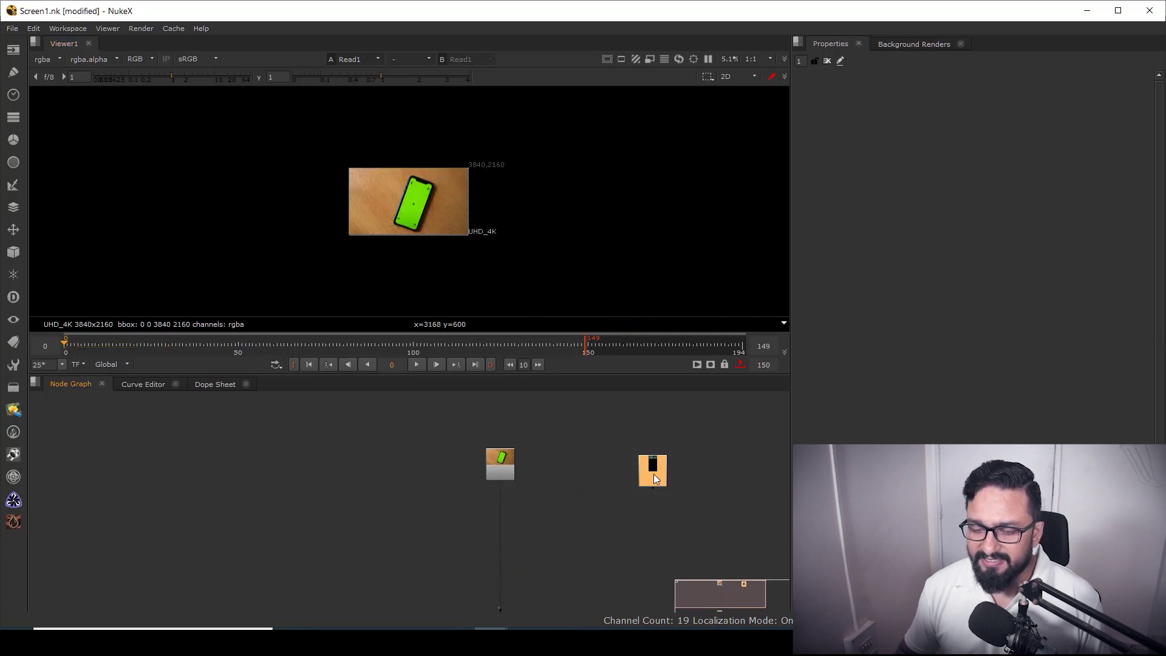
# Paste the corner pin node from the clipboard, connect it below Read2, and view its output
pyautogui.scroll(5, 503, 468)
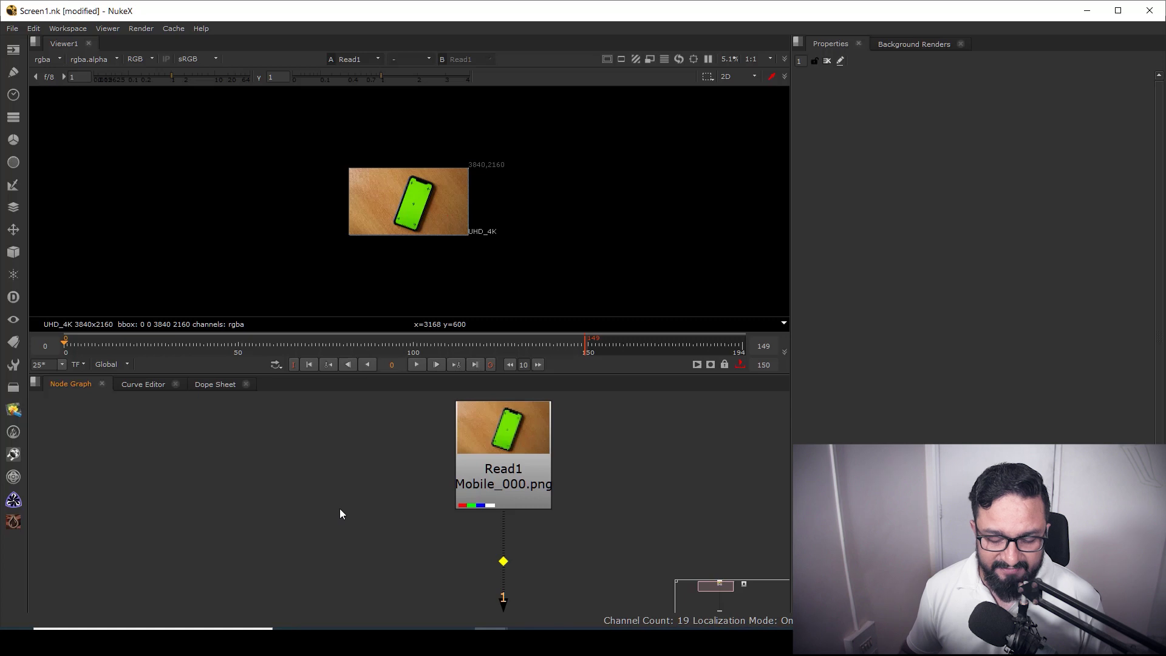
pyautogui.hotkey('ctrl', 'v')
pyautogui.scroll(-3, 323, 541)
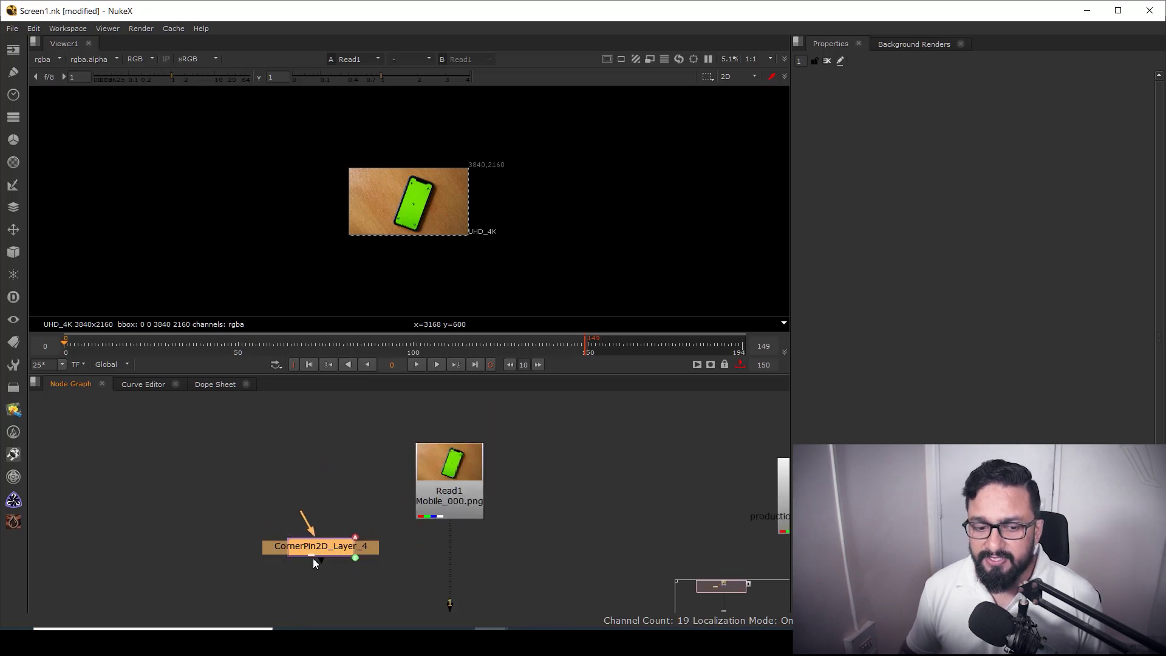
pyautogui.moveTo(311, 551); pyautogui.dragTo(692, 466)
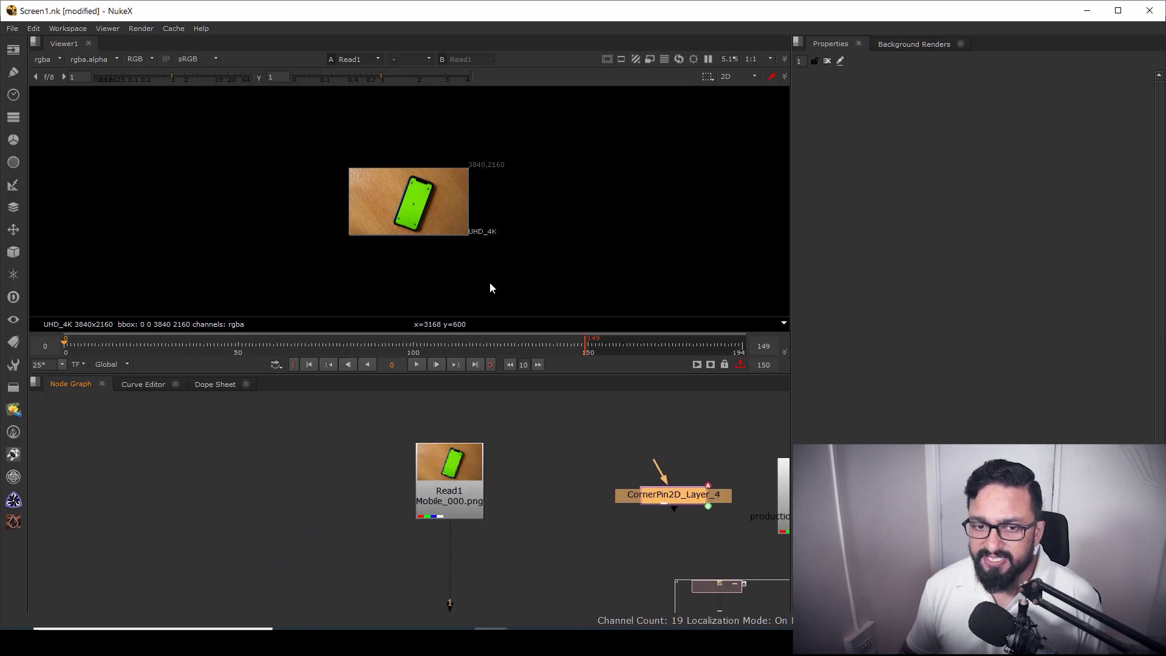
pyautogui.press('f')
pyautogui.press('f')
pyautogui.scroll(-2, 495, 482)
pyautogui.moveTo(476, 467); pyautogui.dragTo(570, 473)
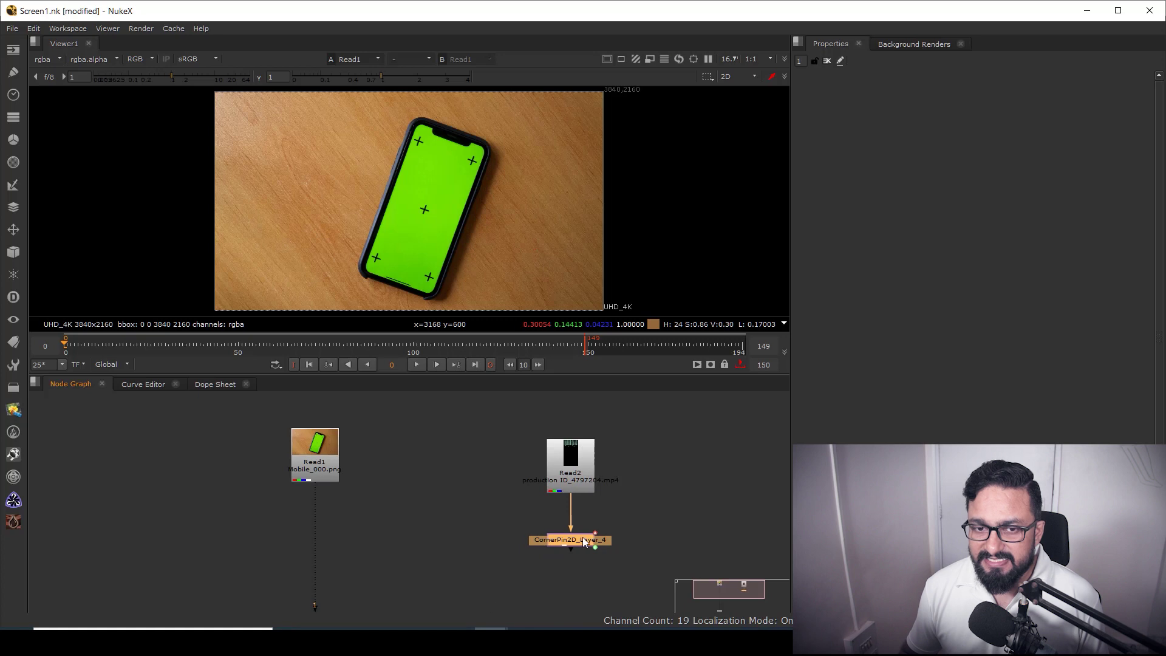
pyautogui.press('1')
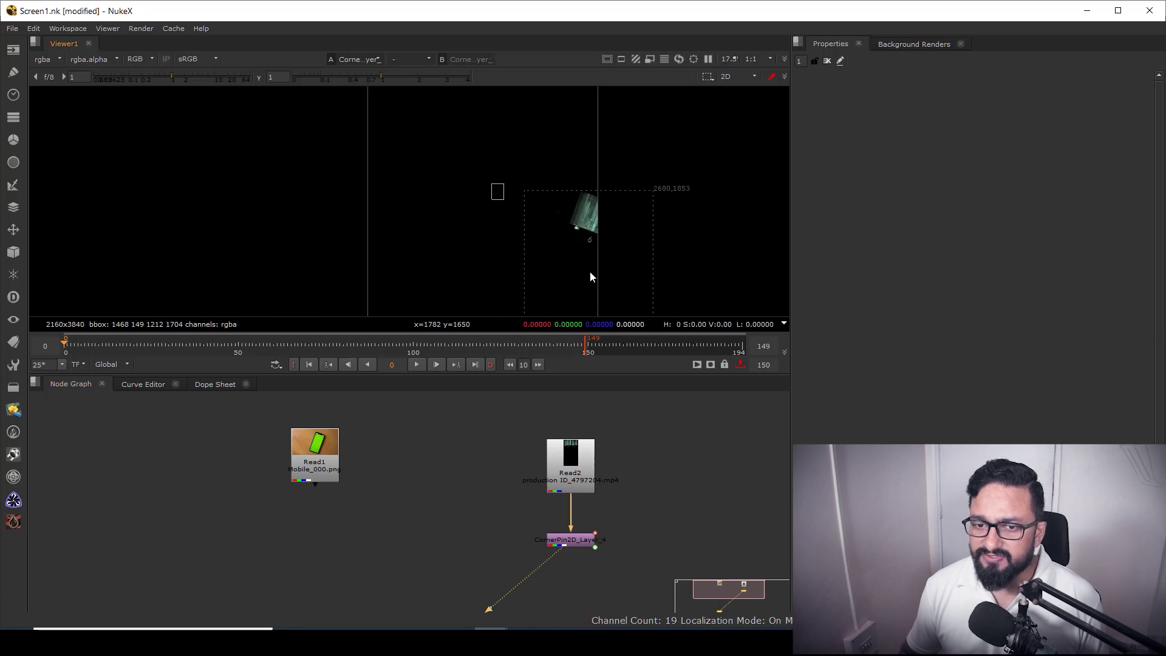
# Merge the corner-pinned clip over the Read1 phone footage with an over operation, routing its connection through a Dot
pyautogui.moveTo(348, 571); pyautogui.dragTo(384, 507)
pyautogui.click(384, 508)
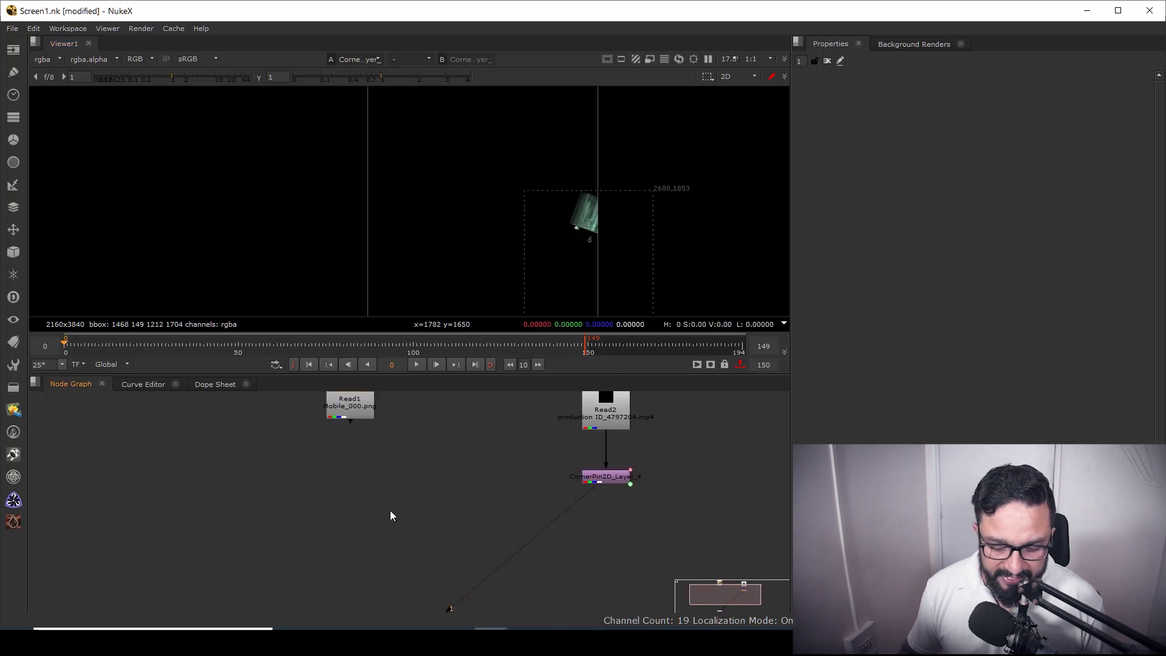
pyautogui.press('m')
pyautogui.moveTo(361, 415); pyautogui.dragTo(358, 416)
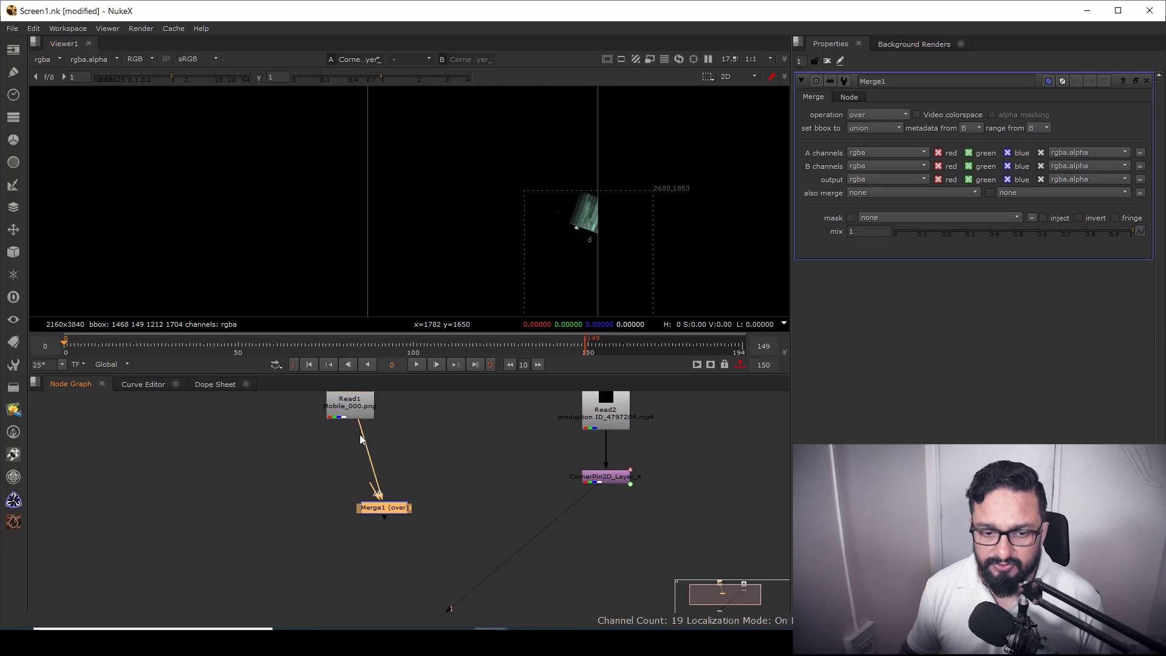
pyautogui.moveTo(391, 511); pyautogui.dragTo(606, 477)
pyautogui.moveTo(490, 512); pyautogui.dragTo(606, 522)
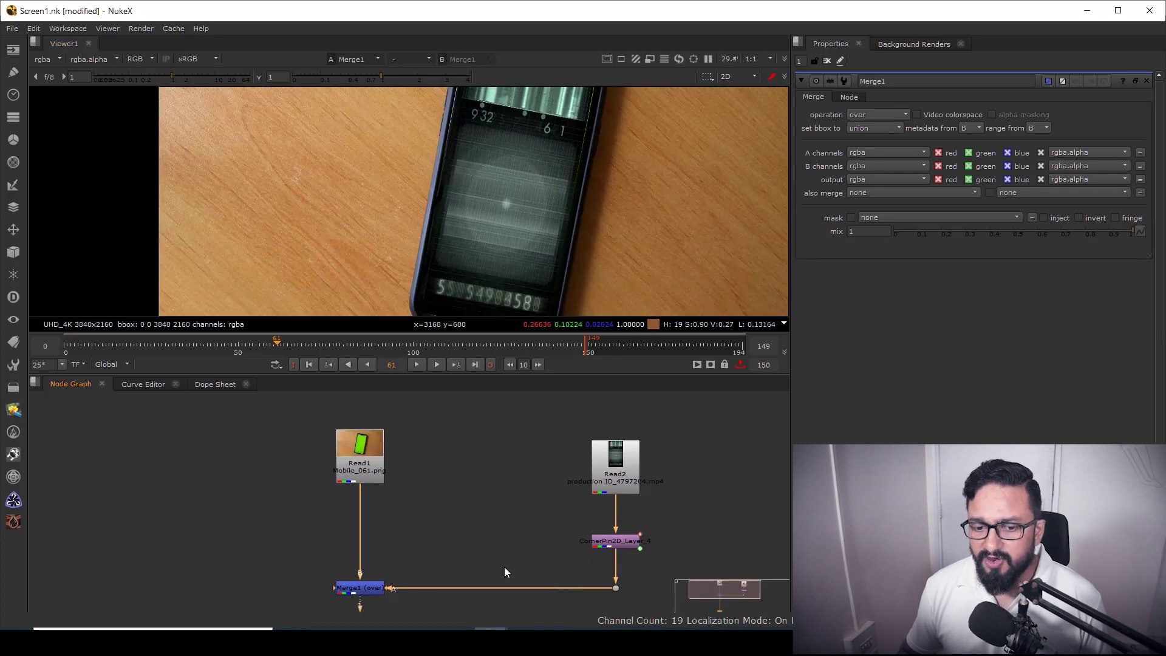
pyautogui.moveTo(377, 536); pyautogui.dragTo(399, 522)
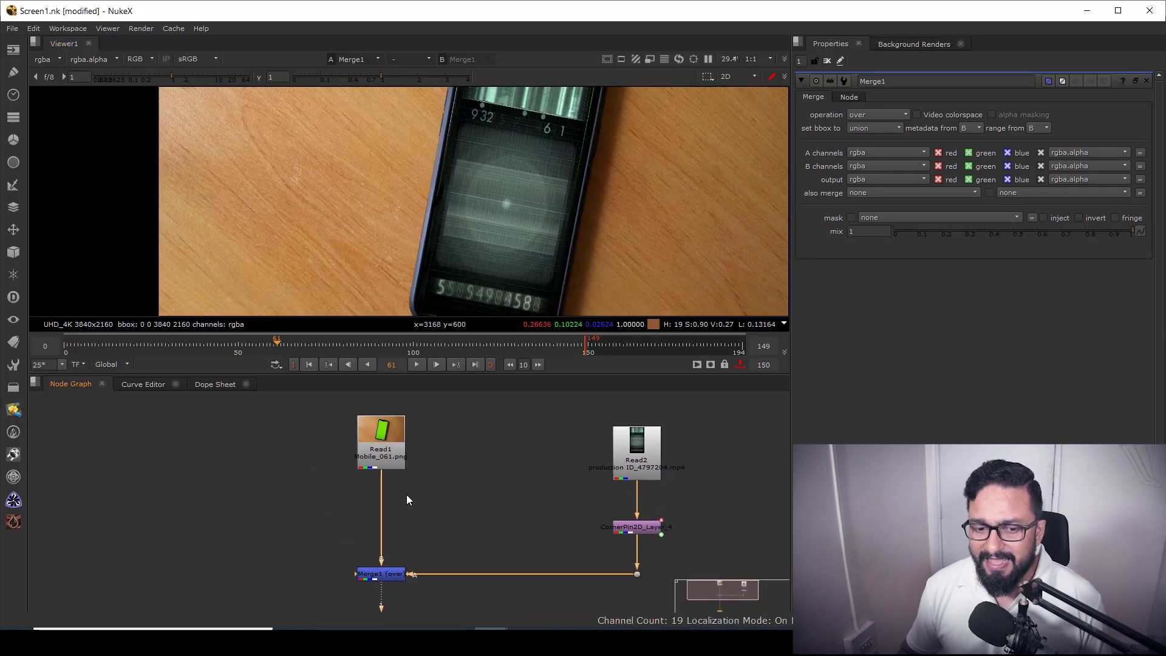
# Raise the viewer gain to 23 and inspect the inserted clip's edges at the top-left corner of the phone screen
pyautogui.moveTo(545, 226); pyautogui.dragTo(533, 312)
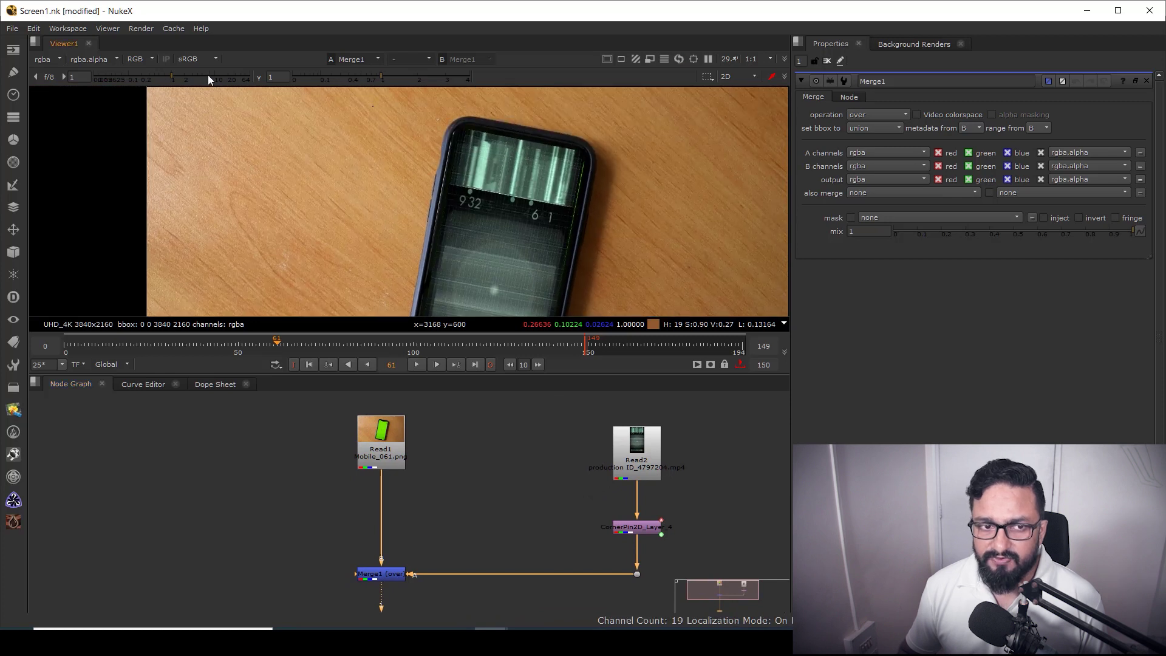
pyautogui.moveTo(208, 79); pyautogui.dragTo(230, 80)
pyautogui.scroll(8, 481, 202)
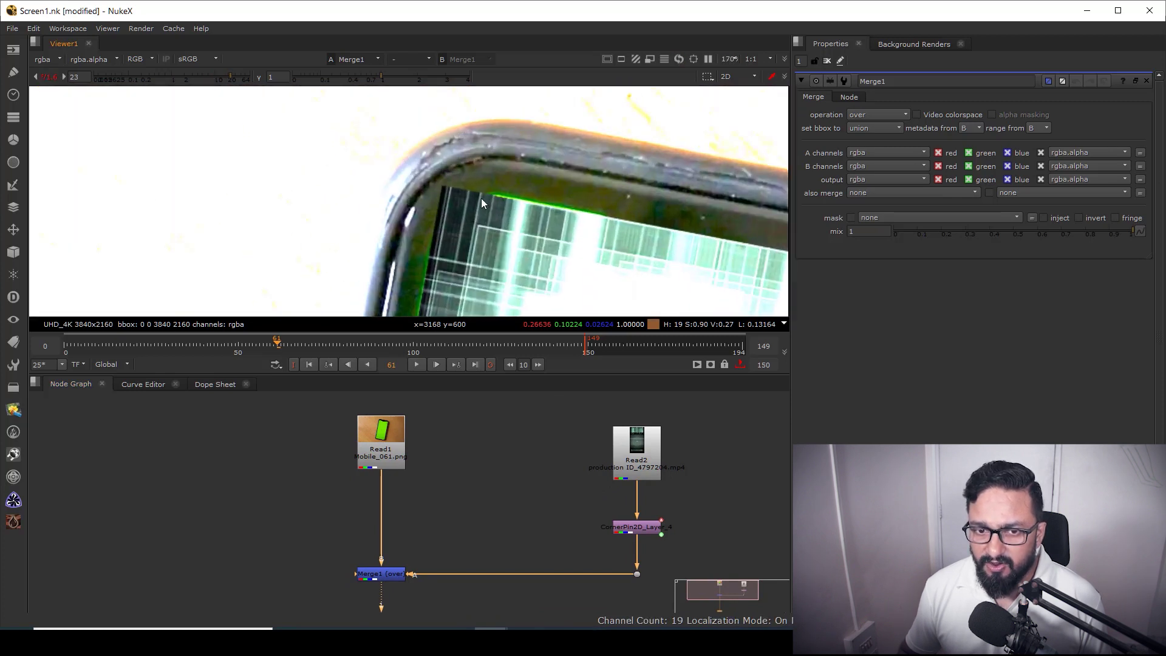
# Examine the green fringes along the inserted clip's edges on the phone screen and reset the viewer gain to 1
pyautogui.scroll(2, 481, 203)
pyautogui.scroll(-11, 438, 189)
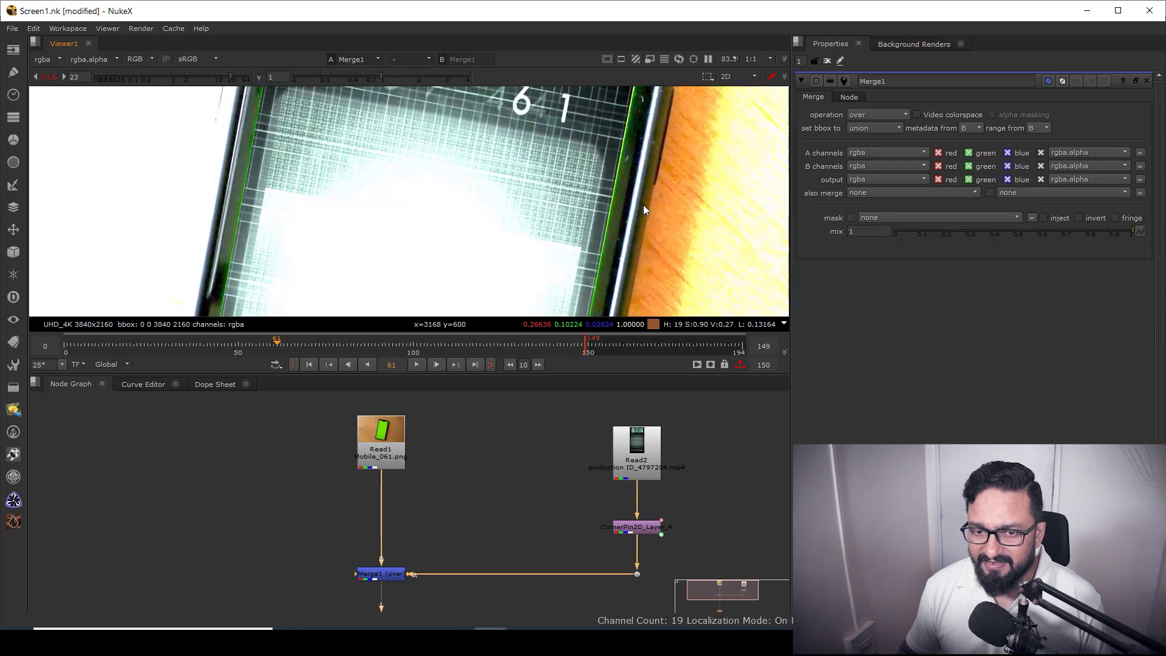
pyautogui.keyDown('ctrl'); pyautogui.click(219, 80); pyautogui.keyUp('ctrl')
pyautogui.moveTo(567, 229); pyautogui.dragTo(536, 252)
# View the Read1 phone footage fitted in the viewer and insert a Keylight node between Read1 and Merge1
pyautogui.moveTo(396, 573); pyautogui.dragTo(393, 520)
pyautogui.scroll(3, 393, 452)
pyautogui.moveTo(393, 452); pyautogui.dragTo(417, 540)
pyautogui.click(395, 458)
pyautogui.press('1')
pyautogui.scroll(-2, 533, 240)
pyautogui.press('f')
pyautogui.moveTo(500, 507); pyautogui.dragTo(525, 468)
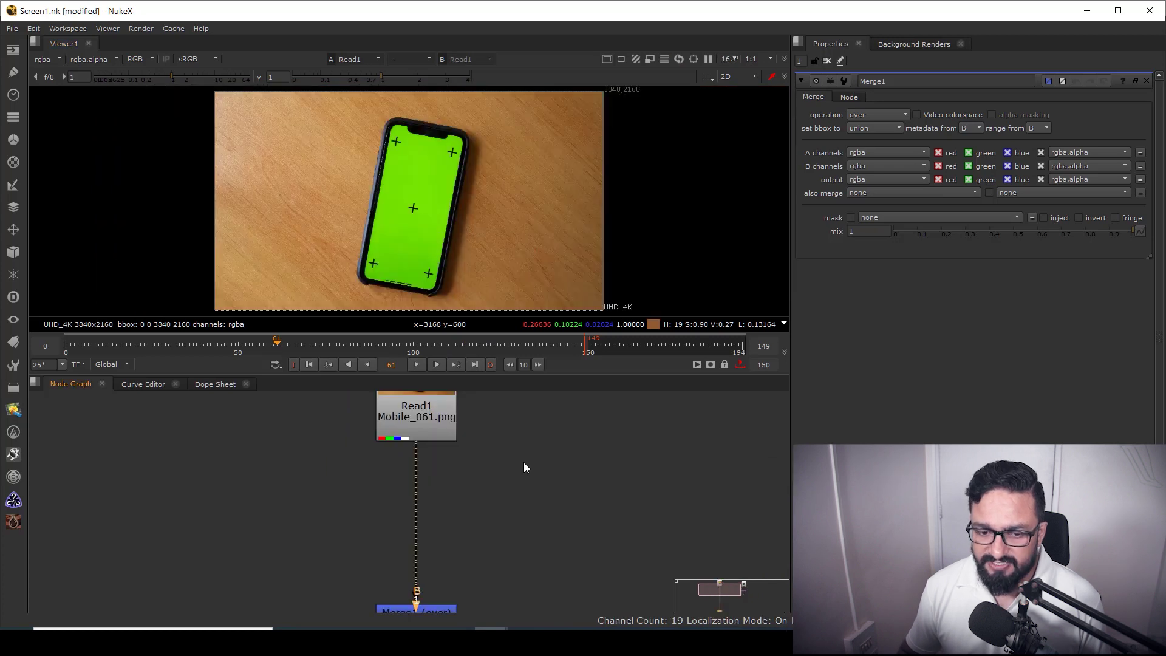
pyautogui.press('Tab')
pyautogui.write('key')
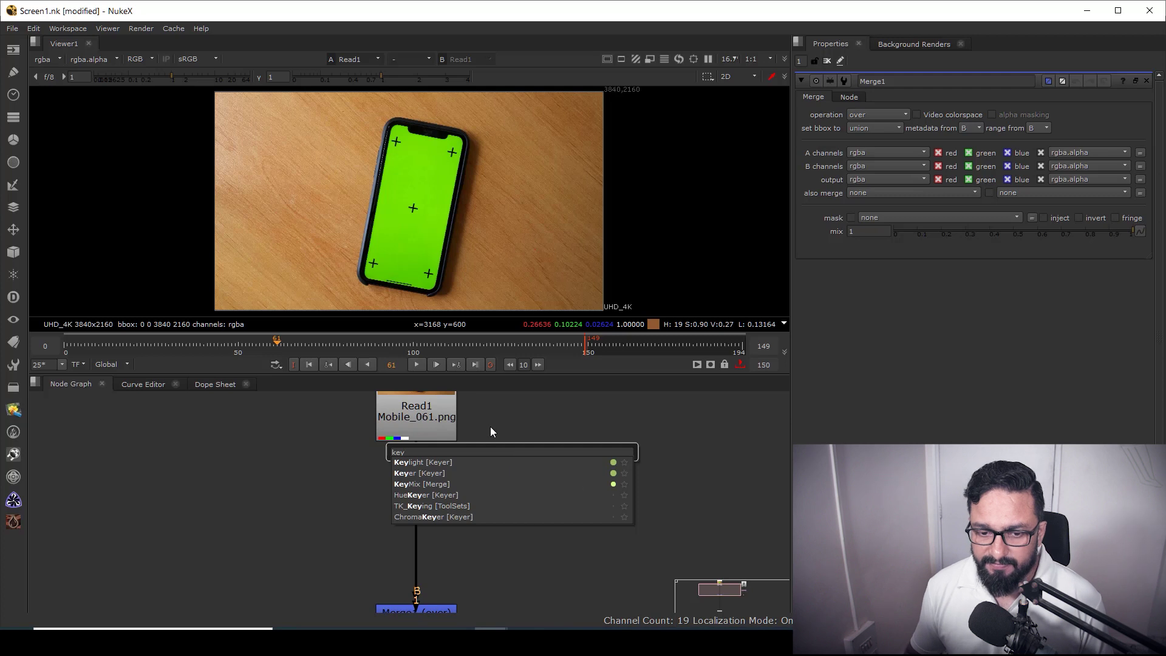
pyautogui.click(420, 461)
pyautogui.moveTo(391, 512); pyautogui.dragTo(446, 516)
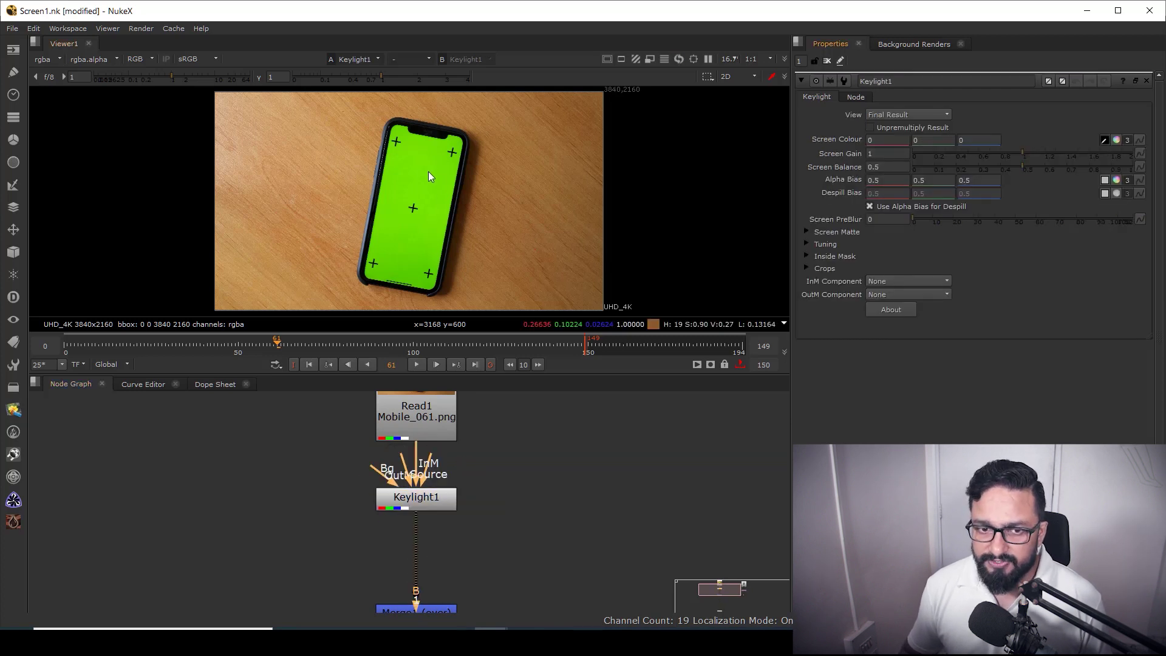
# Sample the phone's green area as Keylight1's screen colour and check its alpha matte, leaving the viewer gamma at 1
pyautogui.moveTo(418, 169); pyautogui.dragTo(473, 257)
pyautogui.press('a')
pyautogui.moveTo(382, 79); pyautogui.dragTo(368, 83)
pyautogui.moveTo(496, 193); pyautogui.dragTo(483, 156)
pyautogui.keyDown('ctrl'); pyautogui.click(428, 76); pyautogui.keyUp('ctrl')
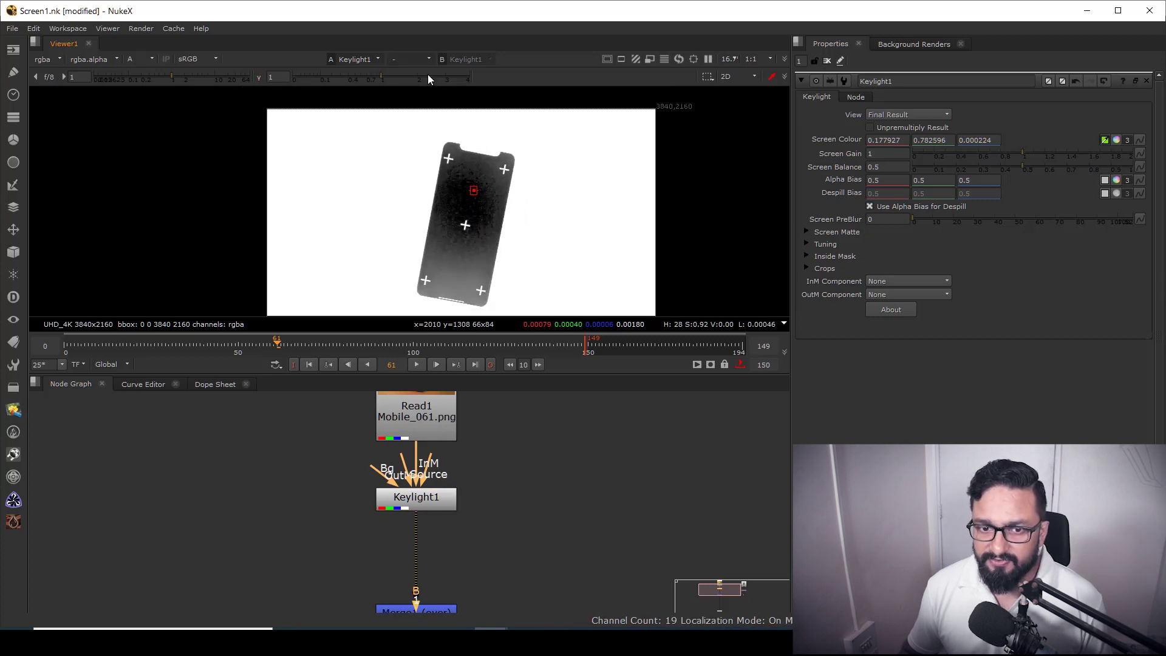
# Set Keylight1's Clip Black to 0.33 and Clip White to 0.895, checking the matte at a viewer gamma of 0.025
pyautogui.click(819, 234)
pyautogui.moveTo(932, 245); pyautogui.dragTo(998, 245)
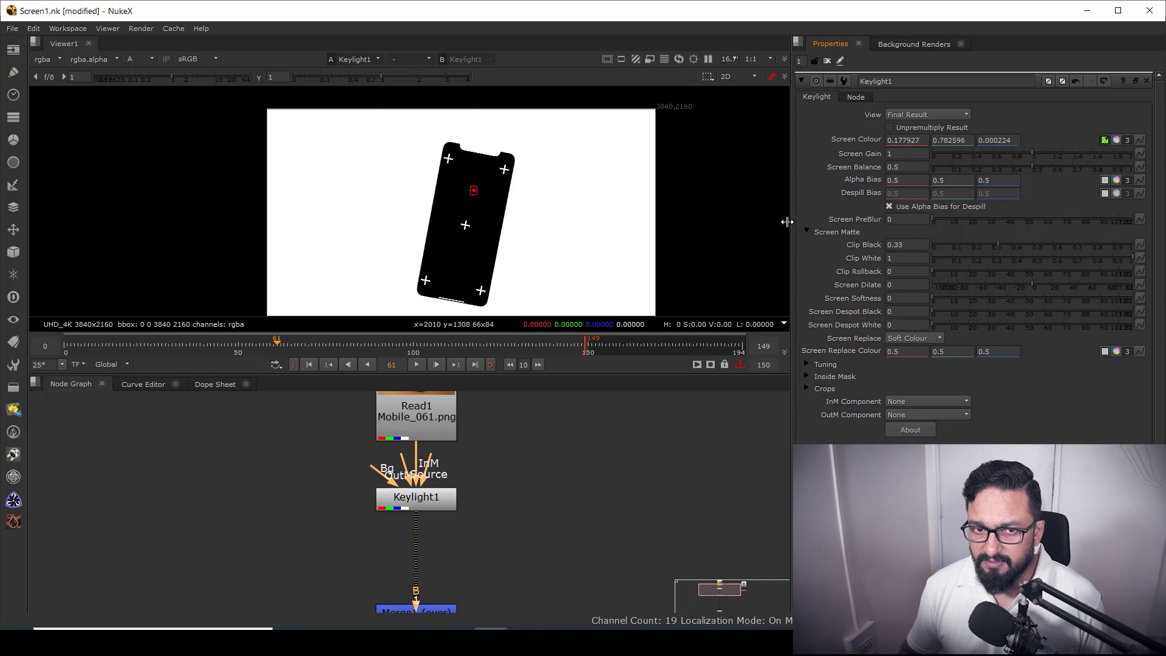
pyautogui.click(373, 76)
pyautogui.moveTo(364, 75); pyautogui.dragTo(305, 77)
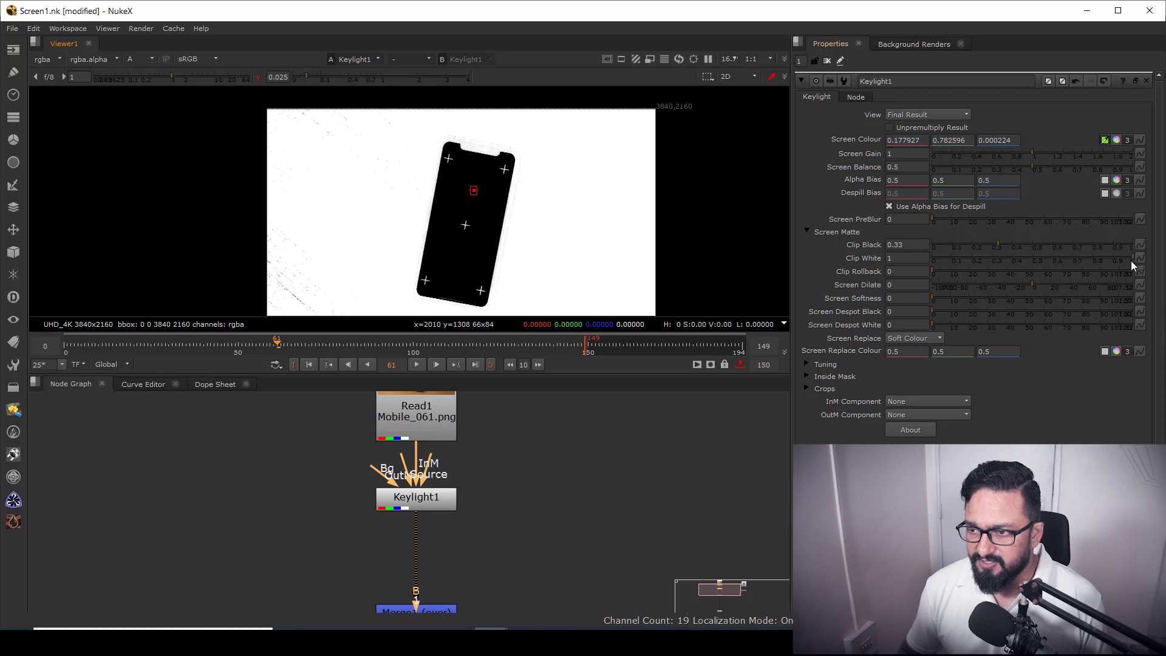
pyautogui.moveTo(1128, 254); pyautogui.dragTo(1110, 255)
pyautogui.keyDown('ctrl'); pyautogui.click(367, 78); pyautogui.keyUp('ctrl')
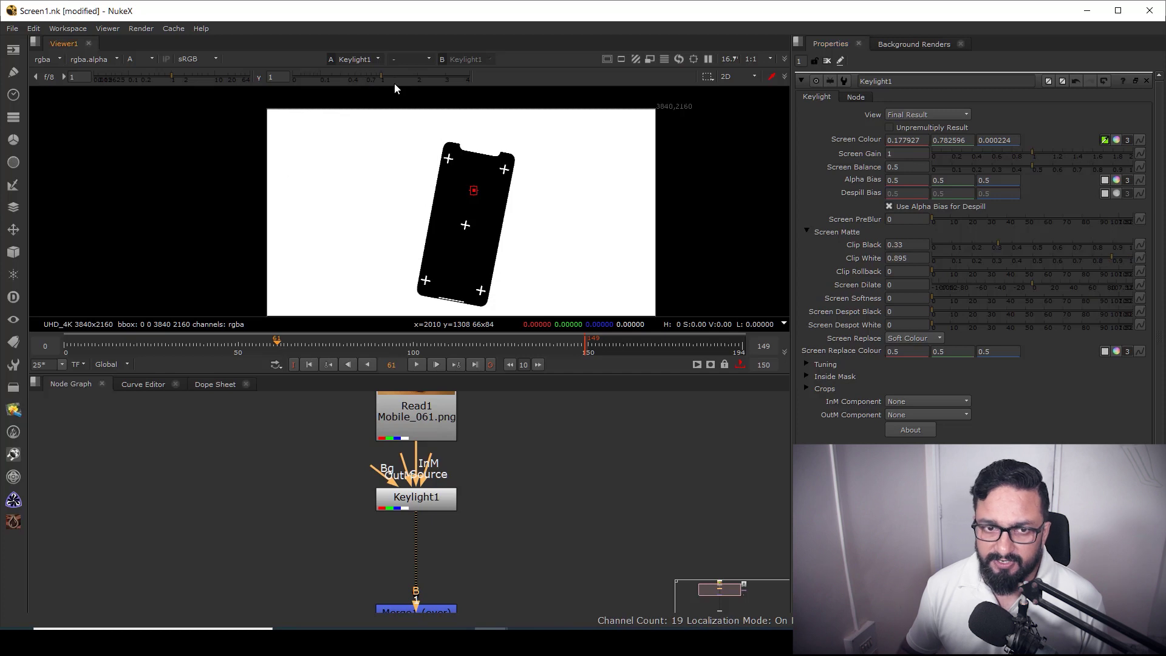
# Switch the viewer back to colour to view Keylight1's keyed phone footage
pyautogui.moveTo(467, 193); pyautogui.dragTo(424, 184)
pyautogui.press('a')
pyautogui.moveTo(526, 268); pyautogui.dragTo(532, 245)
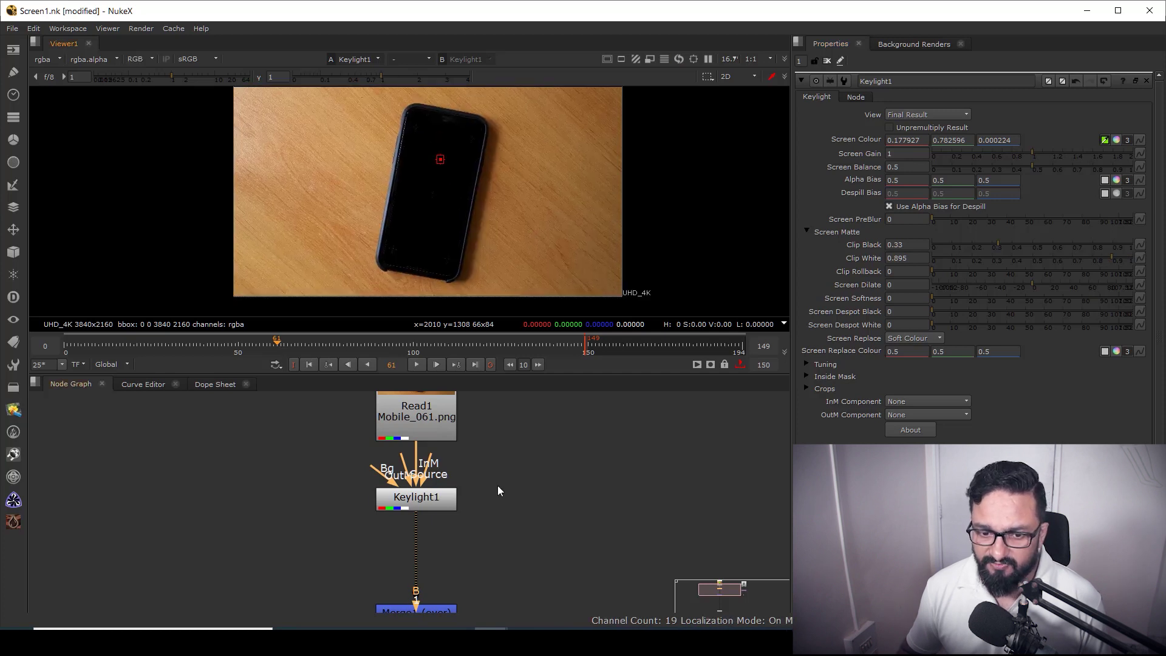
# View the Merge1 output and swap its A and B inputs so the keyed phone footage lies over the screen clip
pyautogui.scroll(-4, 497, 486)
pyautogui.scroll(5, 478, 512)
pyautogui.moveTo(501, 510); pyautogui.dragTo(304, 549)
pyautogui.scroll(-2, 237, 559)
pyautogui.click(230, 558)
pyautogui.press('1')
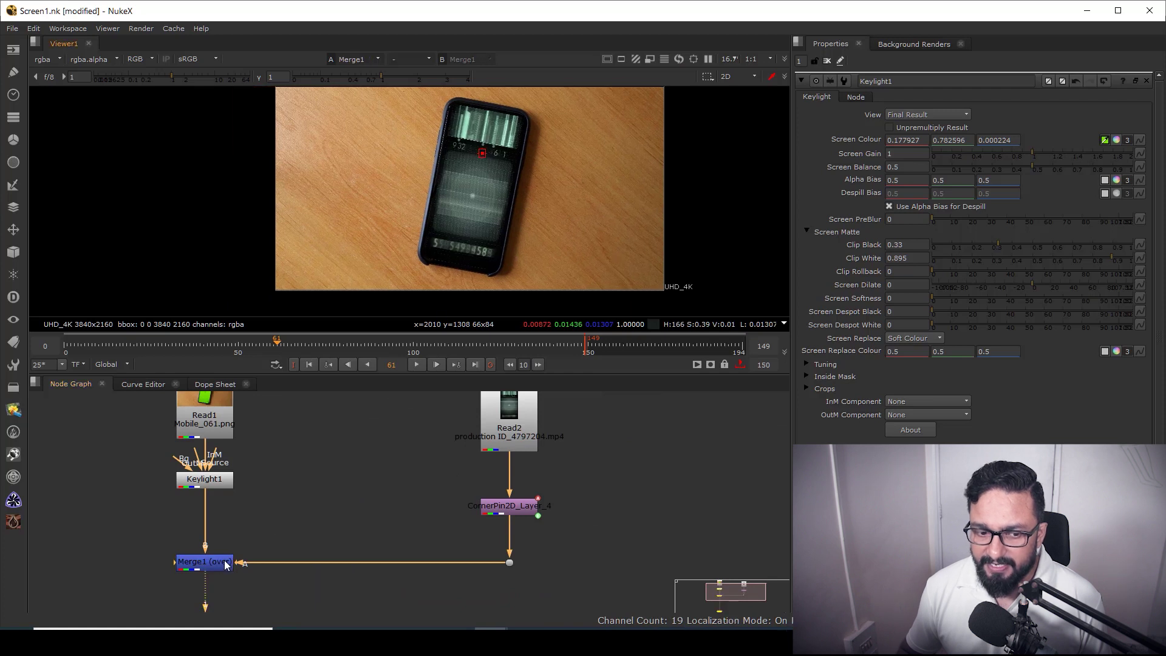
pyautogui.click(225, 564)
pyautogui.hotkey('shift', 'x')
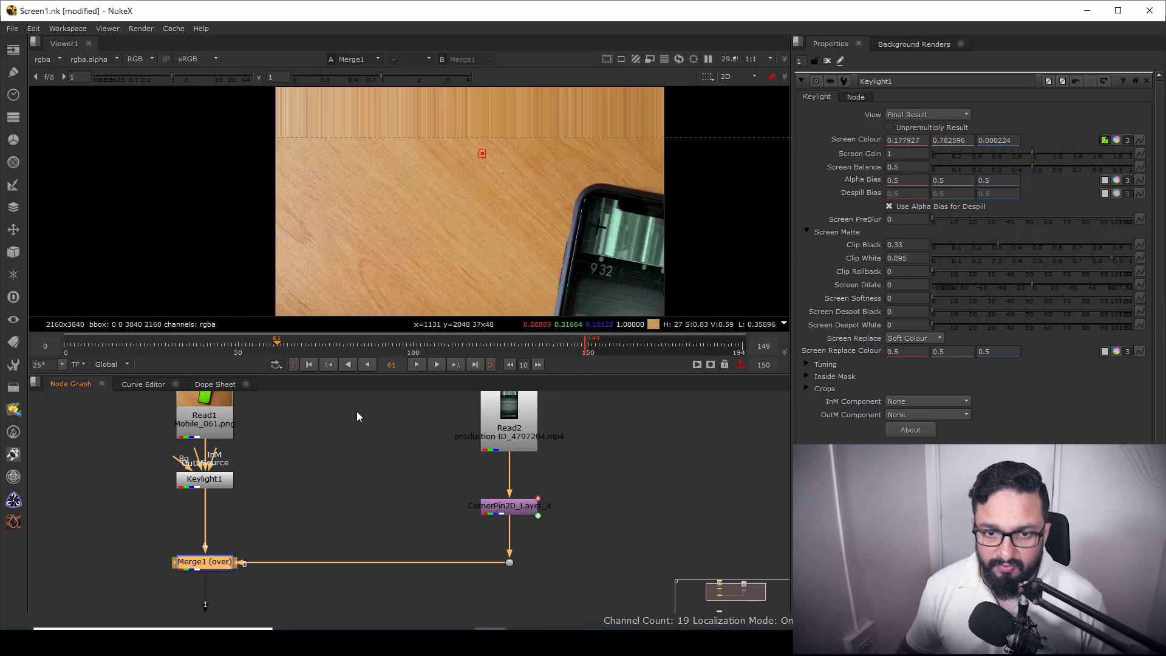
# Inspect the composite around the phone's notch and upper corner at raised viewer gain, and restore the gain to 1
pyautogui.scroll(1, 487, 253)
pyautogui.scroll(5, 482, 249)
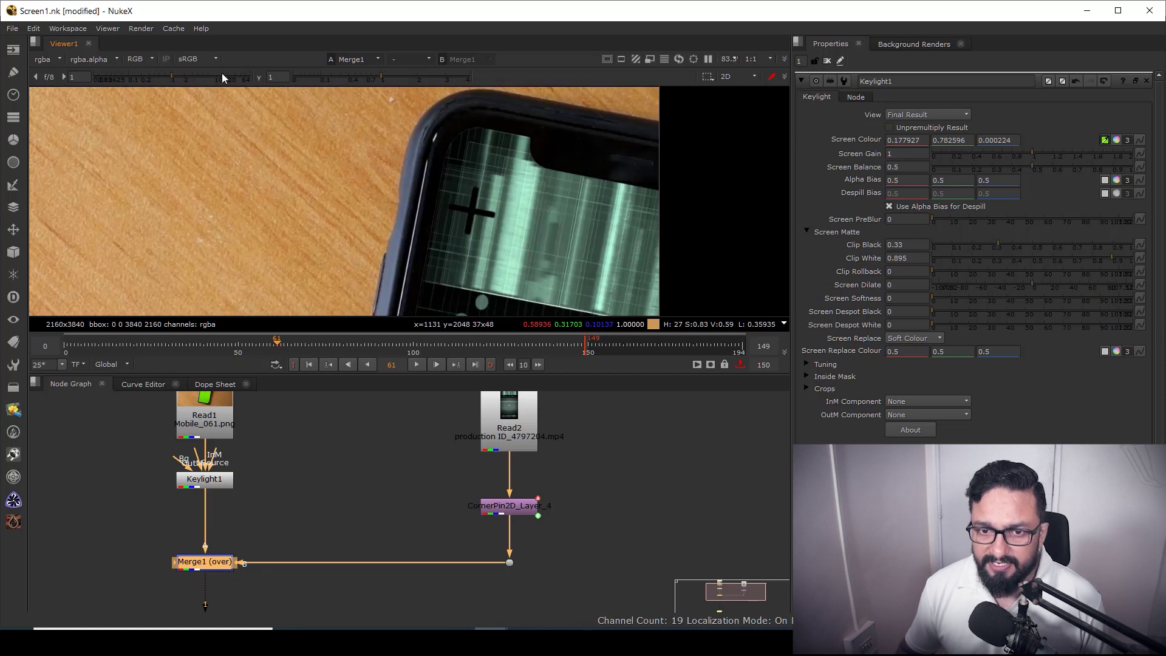
pyautogui.moveTo(182, 74); pyautogui.dragTo(230, 77)
pyautogui.click(49, 76)
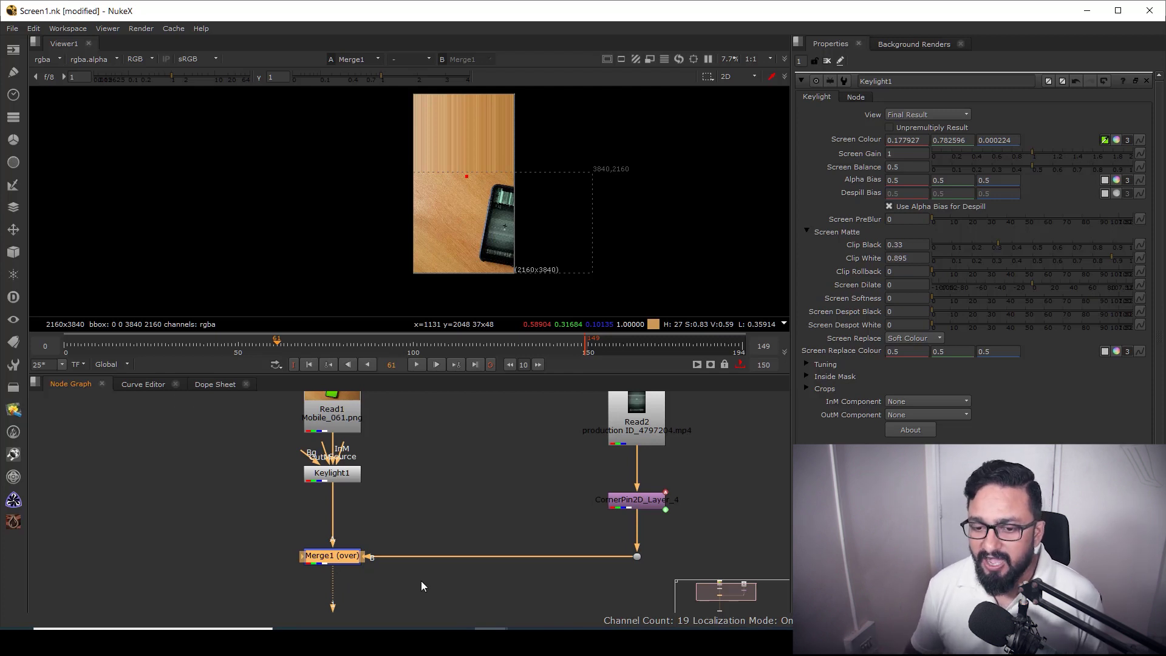
# Insert a Reformat node between Read2 and the corner pin node
pyautogui.moveTo(647, 501); pyautogui.dragTo(586, 565)
pyautogui.moveTo(585, 493); pyautogui.dragTo(584, 474)
pyautogui.press('Tab')
pyautogui.write('ref')
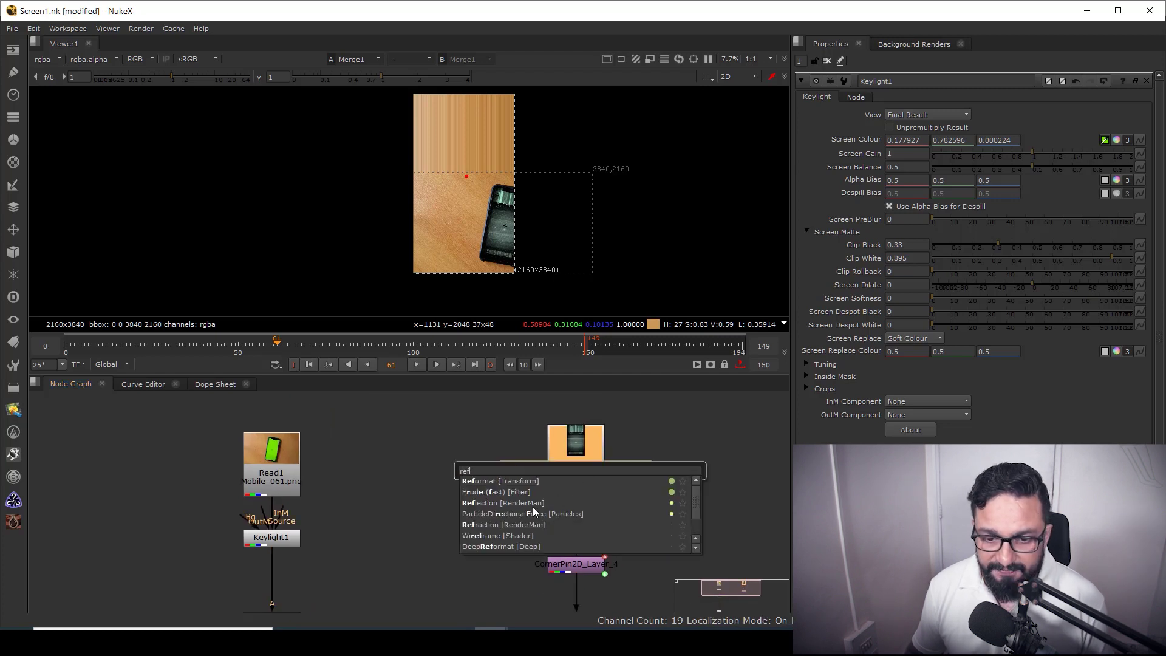
pyautogui.press('Return')
# Inspect the reformatted composite on the phone screen and set Reformat1's resize type to distort
pyautogui.scroll(5, 472, 187)
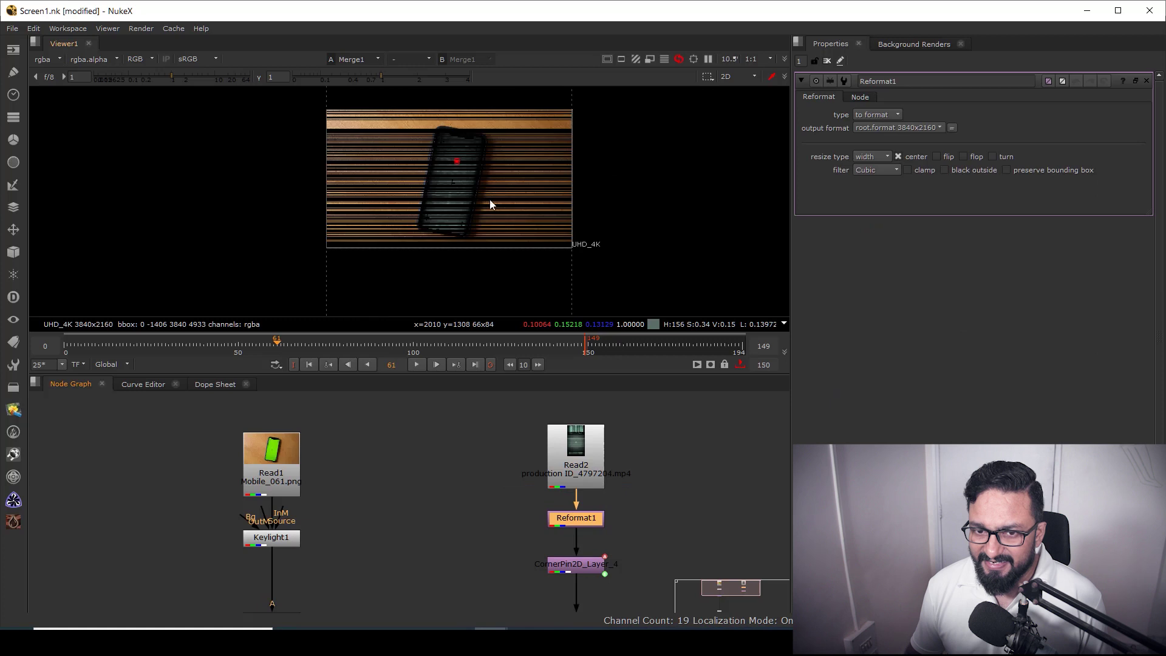
pyautogui.scroll(3, 493, 228)
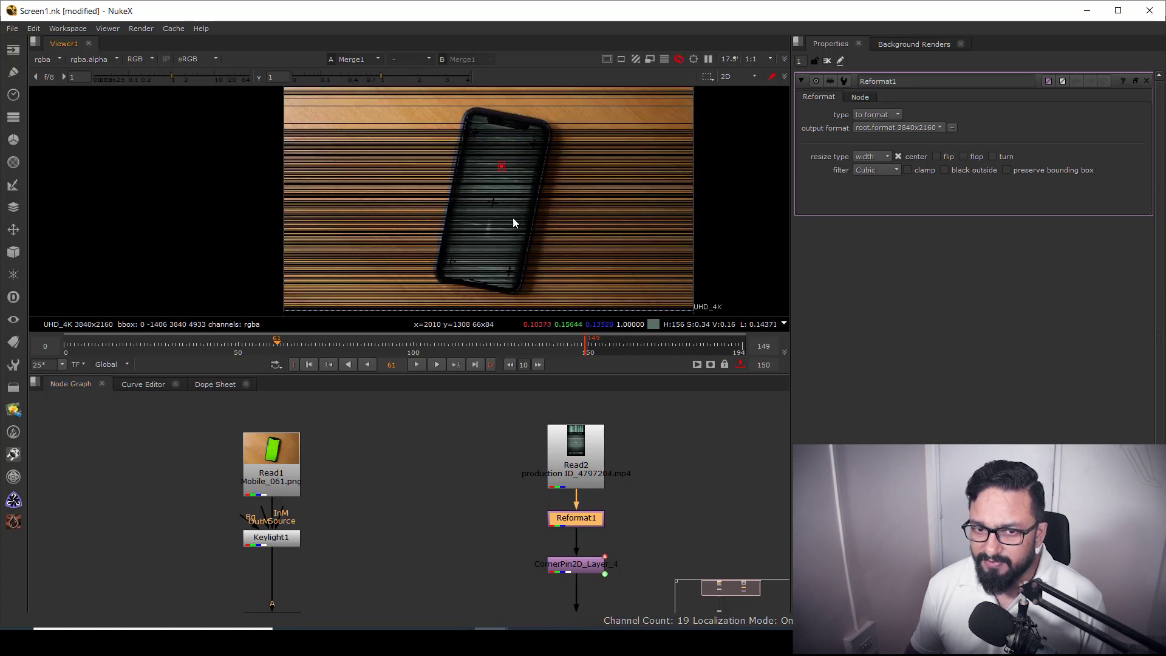
pyautogui.moveTo(510, 217)
pyautogui.mouseDown()
pyautogui.moveTo(512, 187)
pyautogui.moveTo(507, 206)
pyautogui.mouseUp()
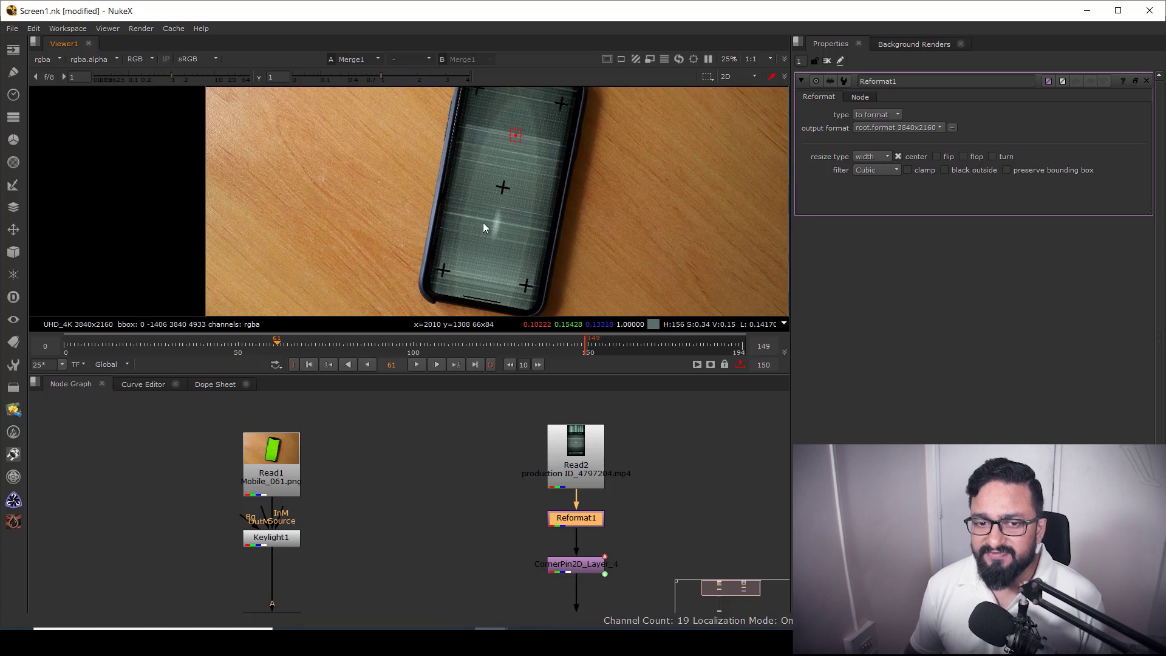
pyautogui.click(869, 156)
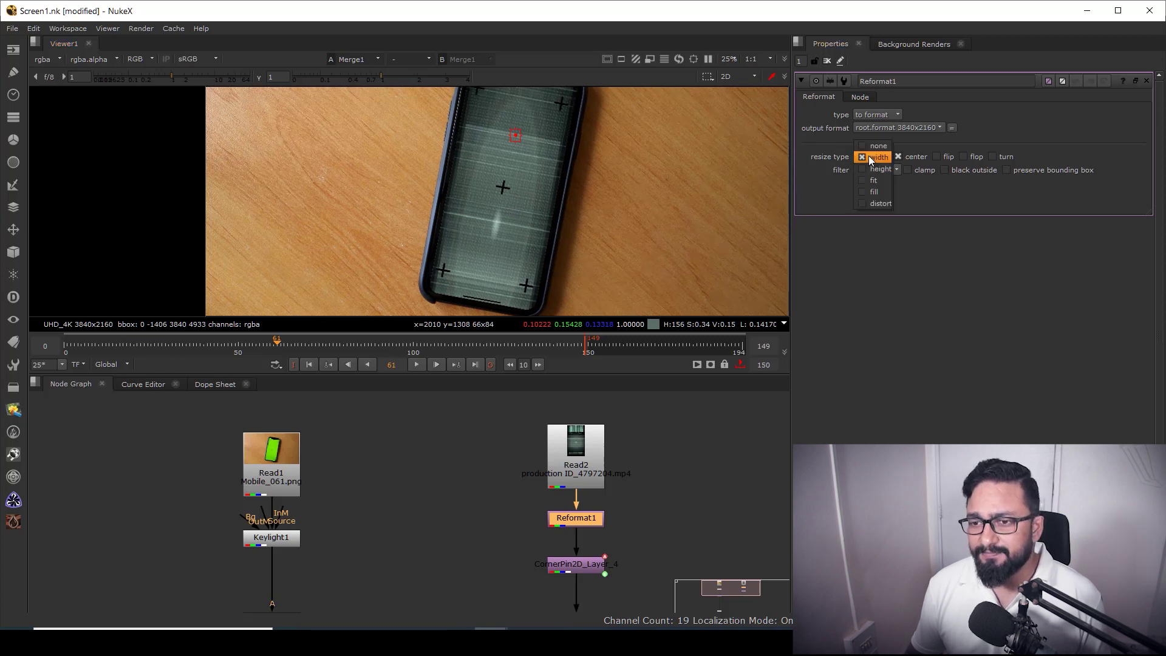
pyautogui.click(874, 204)
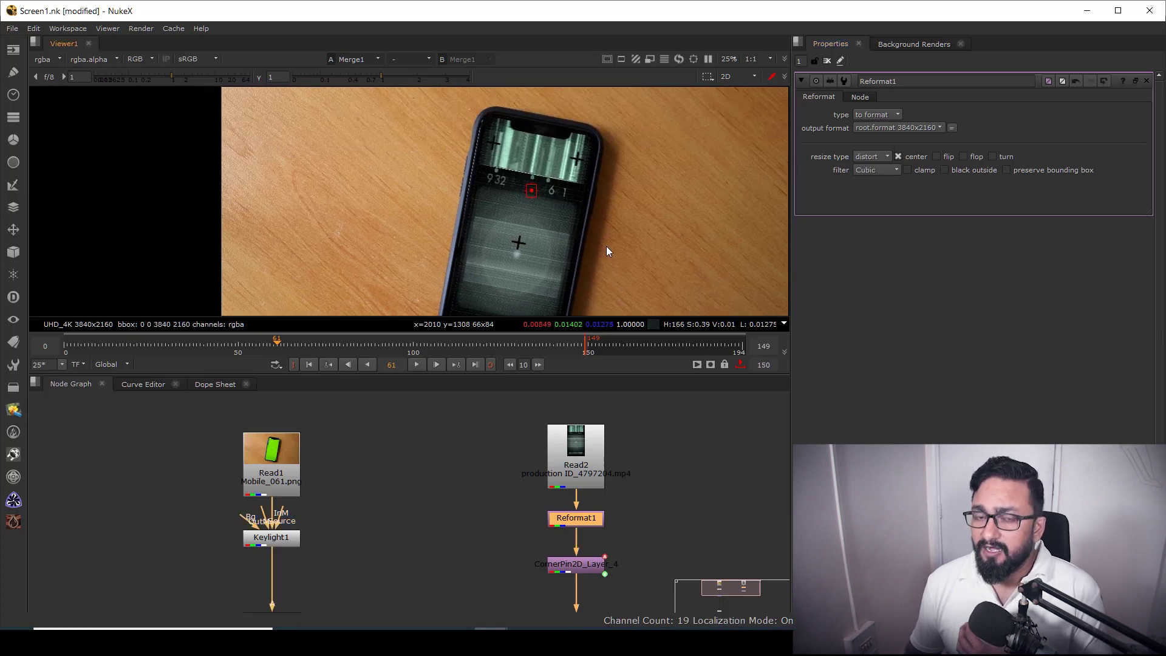
# Deselect the Reformat node and maximize the viewer to examine the whole composited phone
pyautogui.moveTo(590, 495); pyautogui.dragTo(581, 467)
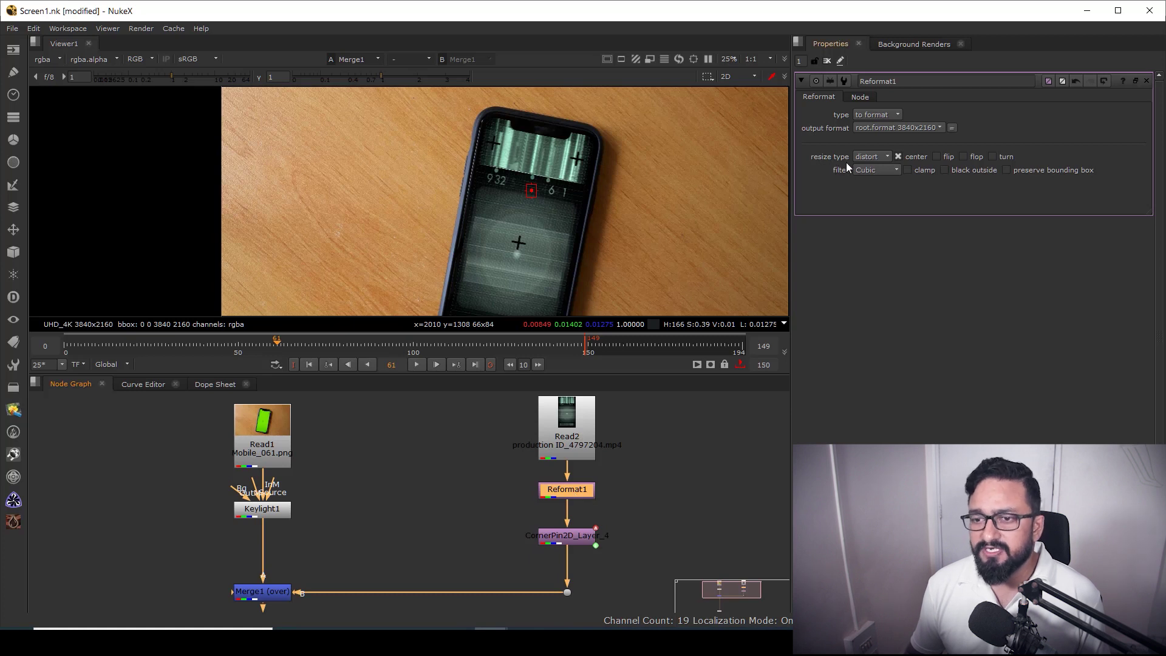
pyautogui.moveTo(540, 541); pyautogui.dragTo(581, 471)
pyautogui.click(308, 529)
pyautogui.moveTo(519, 242); pyautogui.dragTo(520, 252)
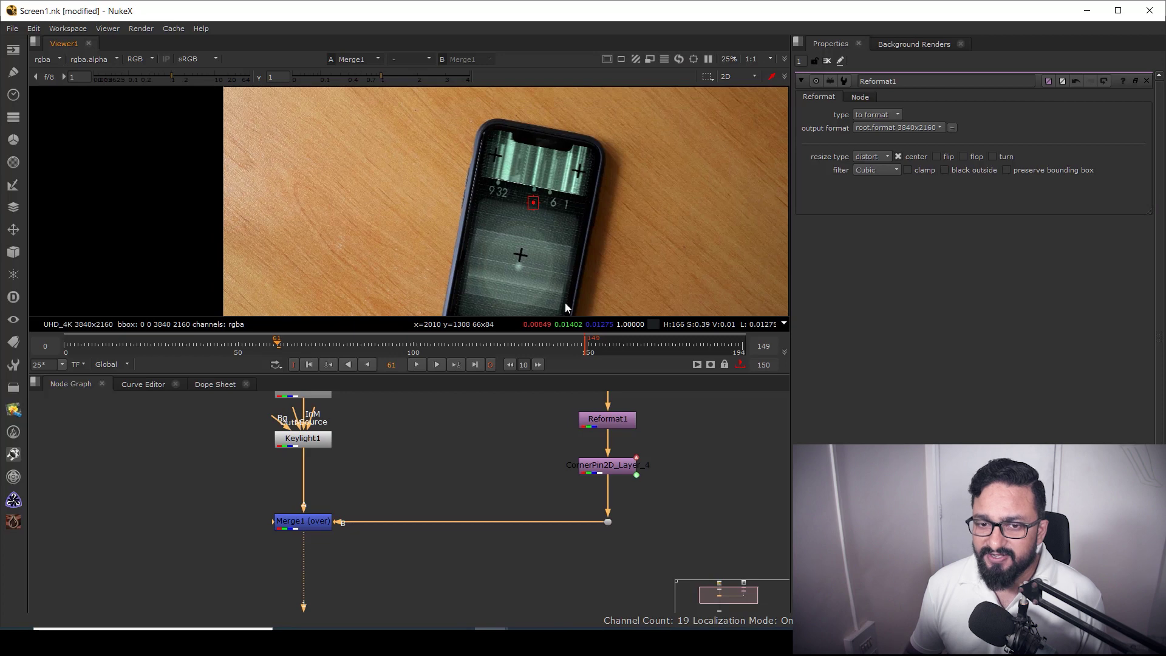
pyautogui.press('space')
pyautogui.scroll(4, 564, 383)
pyautogui.moveTo(589, 352); pyautogui.dragTo(599, 386)
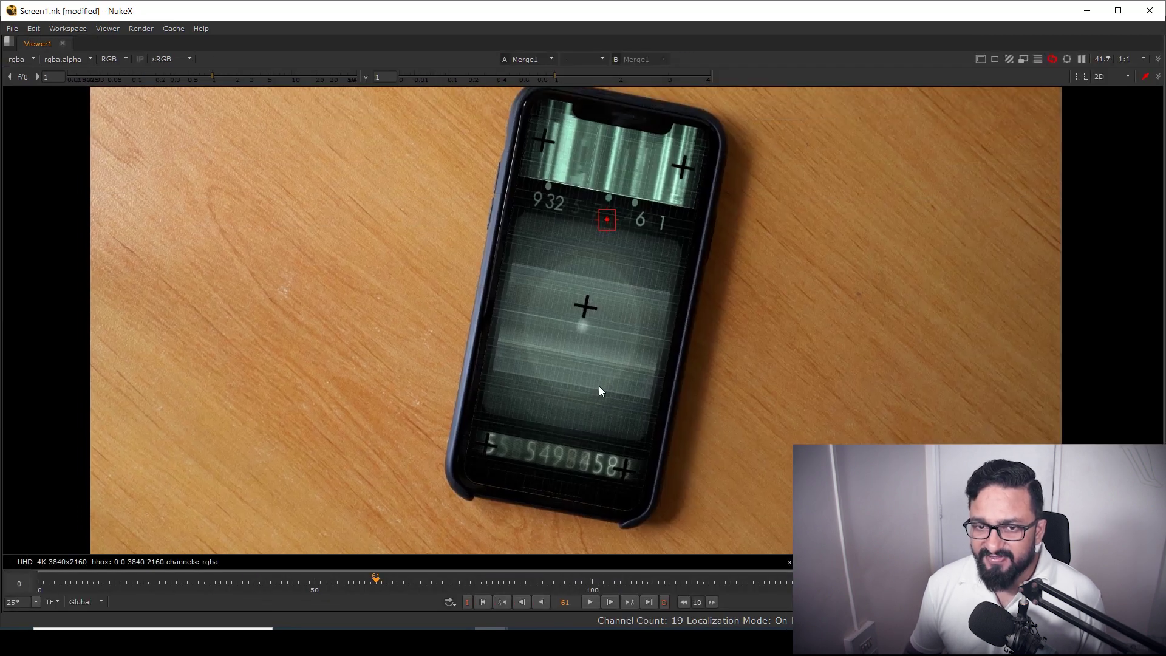
# Raise the viewer gain to 13.5 to inspect the phone screen's edges, reset it to 1, and examine the tracking markers
pyautogui.moveTo(163, 75); pyautogui.dragTo(302, 90)
pyautogui.scroll(4, 587, 161)
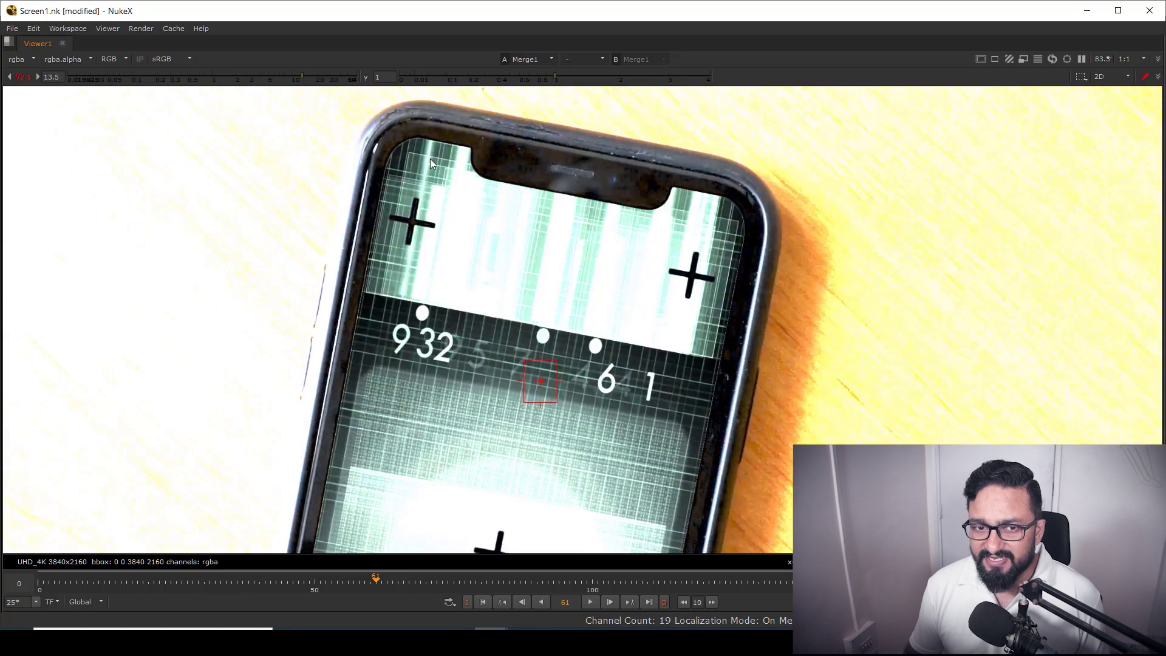
pyautogui.scroll(-1, 449, 198)
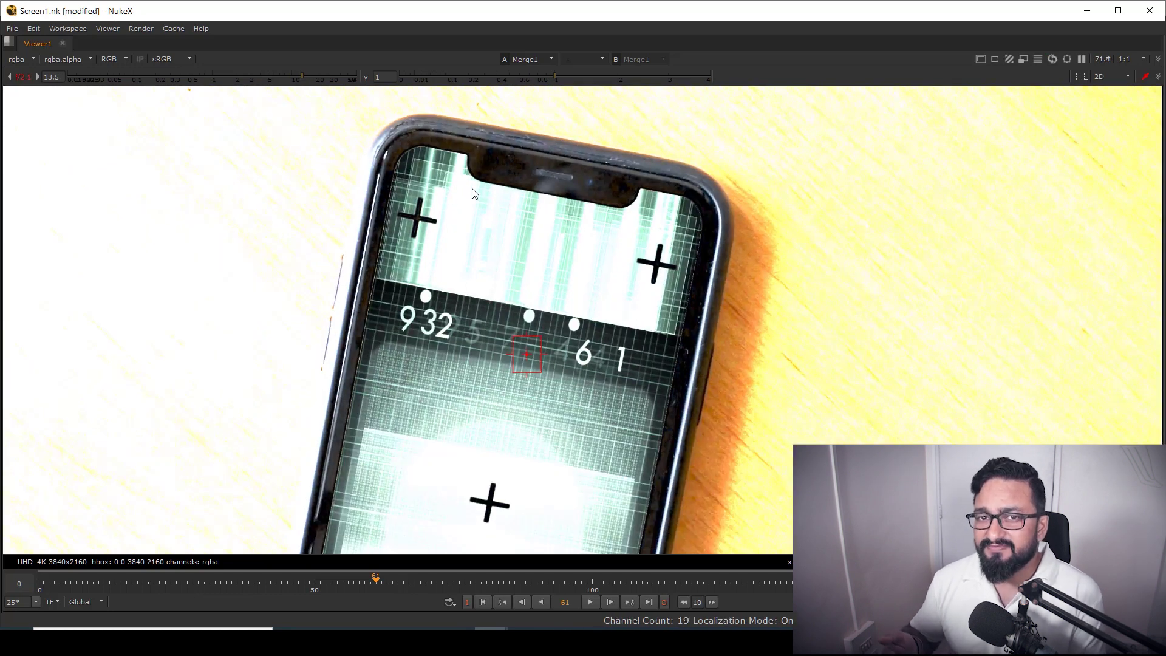
pyautogui.keyDown('ctrl'); pyautogui.click(173, 75); pyautogui.keyUp('ctrl')
pyautogui.scroll(-8, 518, 279)
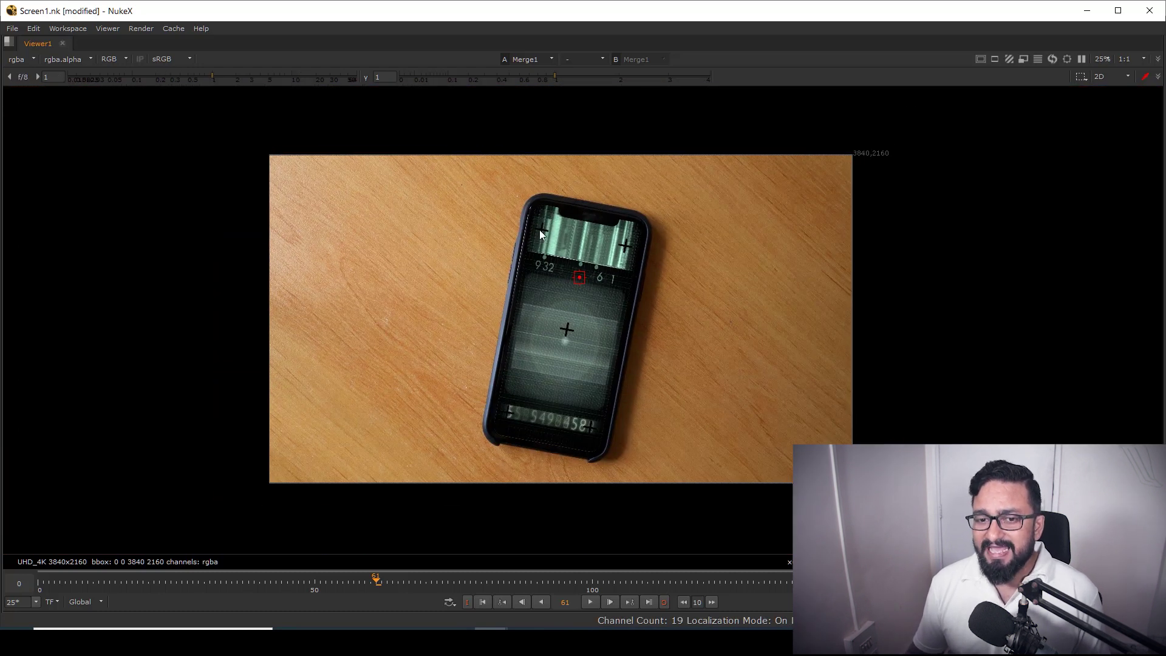
pyautogui.scroll(10, 607, 240)
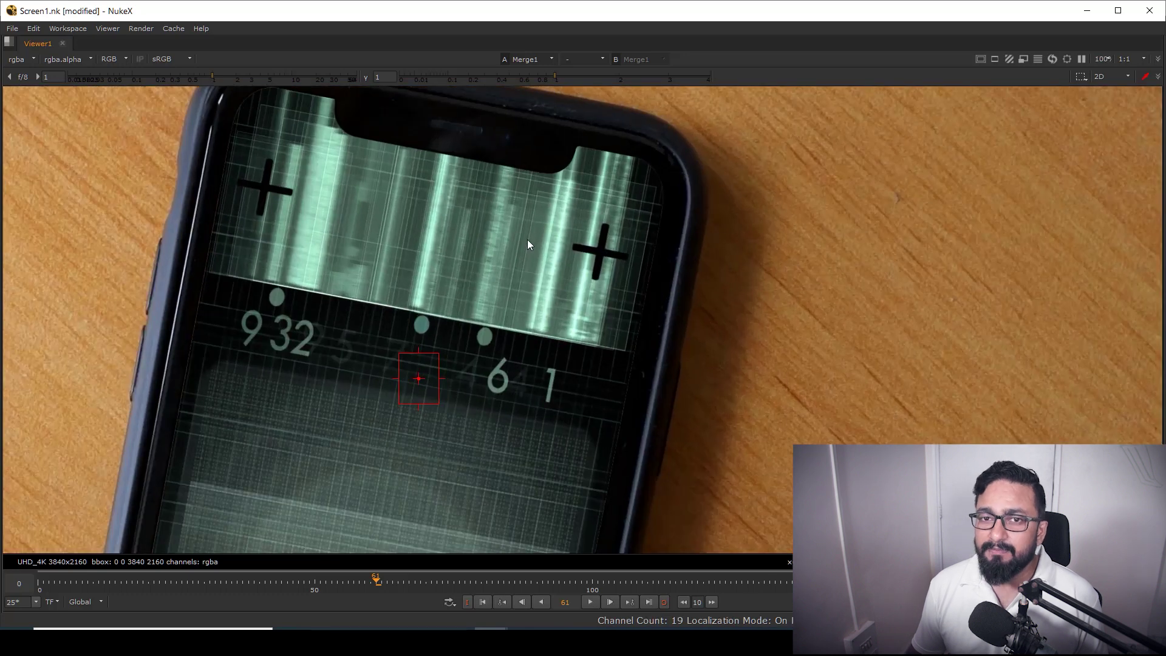
pyautogui.scroll(-5, 527, 243)
pyautogui.scroll(2, 528, 406)
# Restore the full workspace and examine the tracking marker crosses in Keylight1's alpha matte
pyautogui.press('space')
pyautogui.moveTo(362, 468); pyautogui.dragTo(504, 514)
pyautogui.click(460, 489)
pyautogui.press('1')
pyautogui.moveTo(533, 132); pyautogui.dragTo(530, 245)
pyautogui.press('a')
pyautogui.scroll(-3, 531, 267)
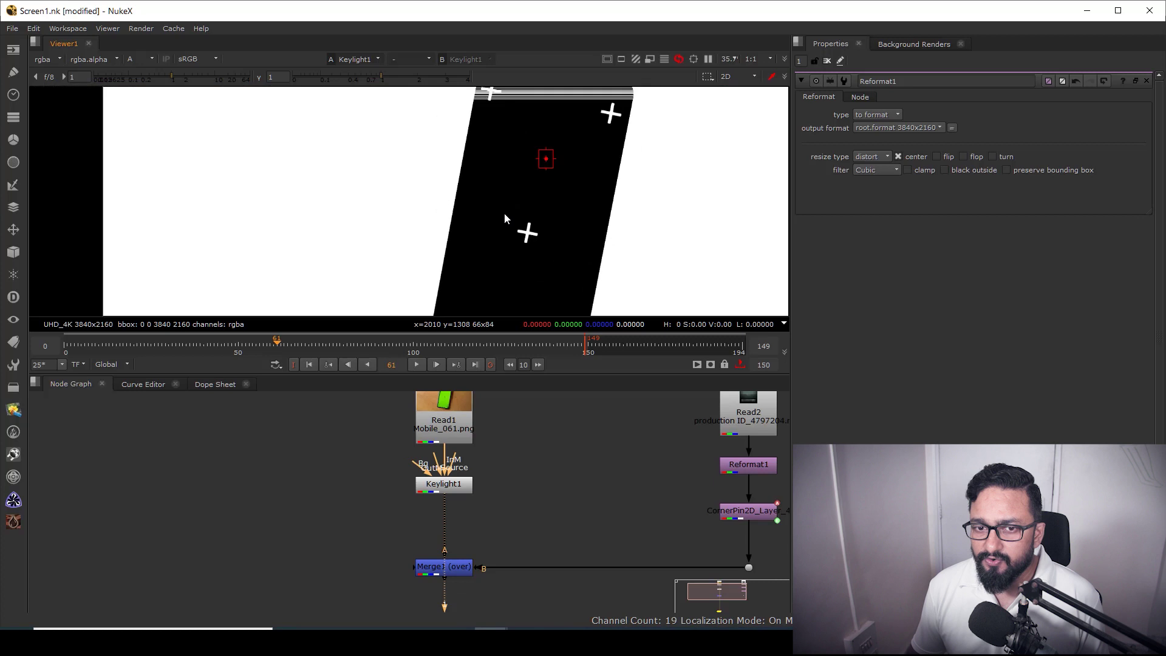
pyautogui.moveTo(557, 206); pyautogui.dragTo(566, 173)
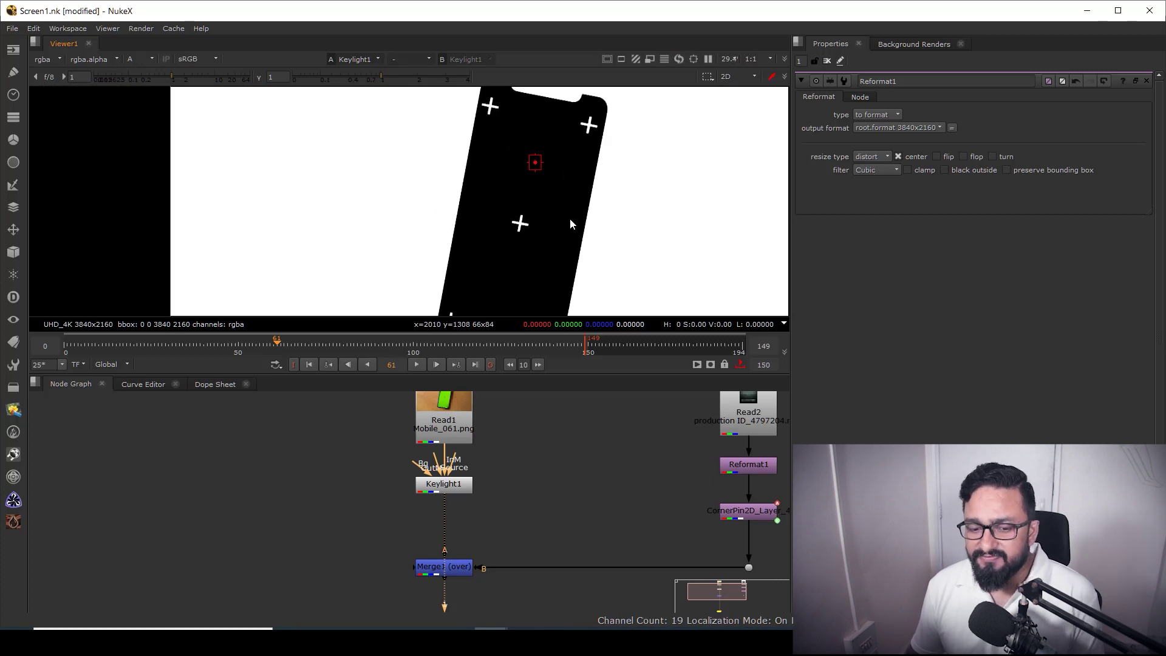
pyautogui.moveTo(569, 218); pyautogui.dragTo(560, 199)
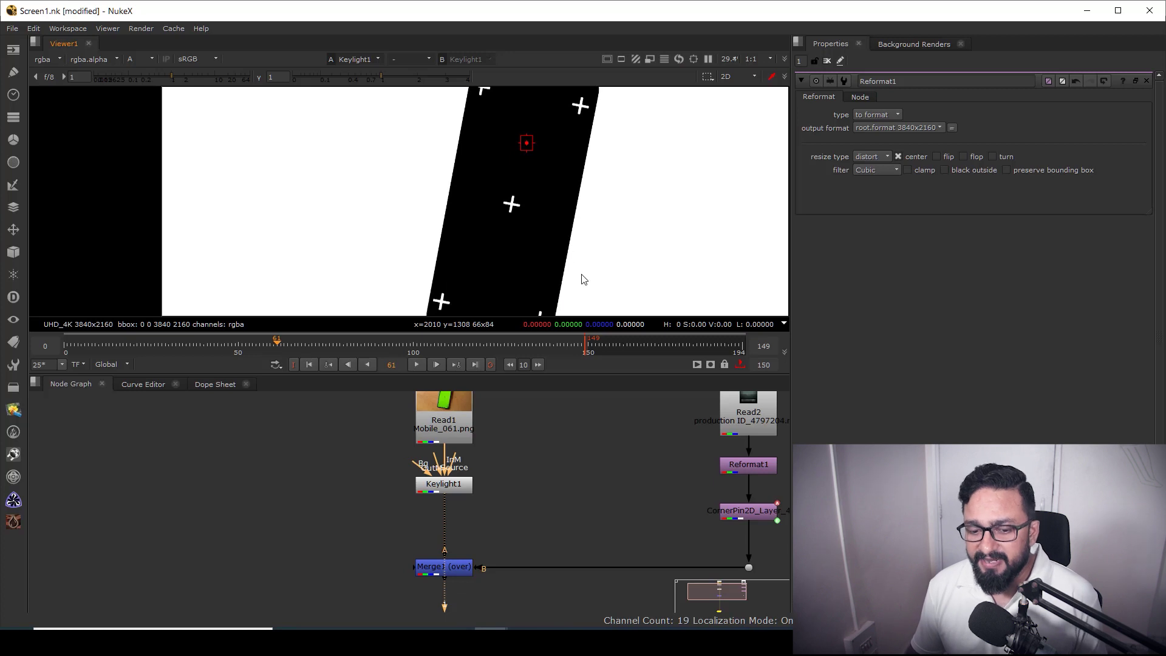
pyautogui.moveTo(581, 274); pyautogui.dragTo(573, 277)
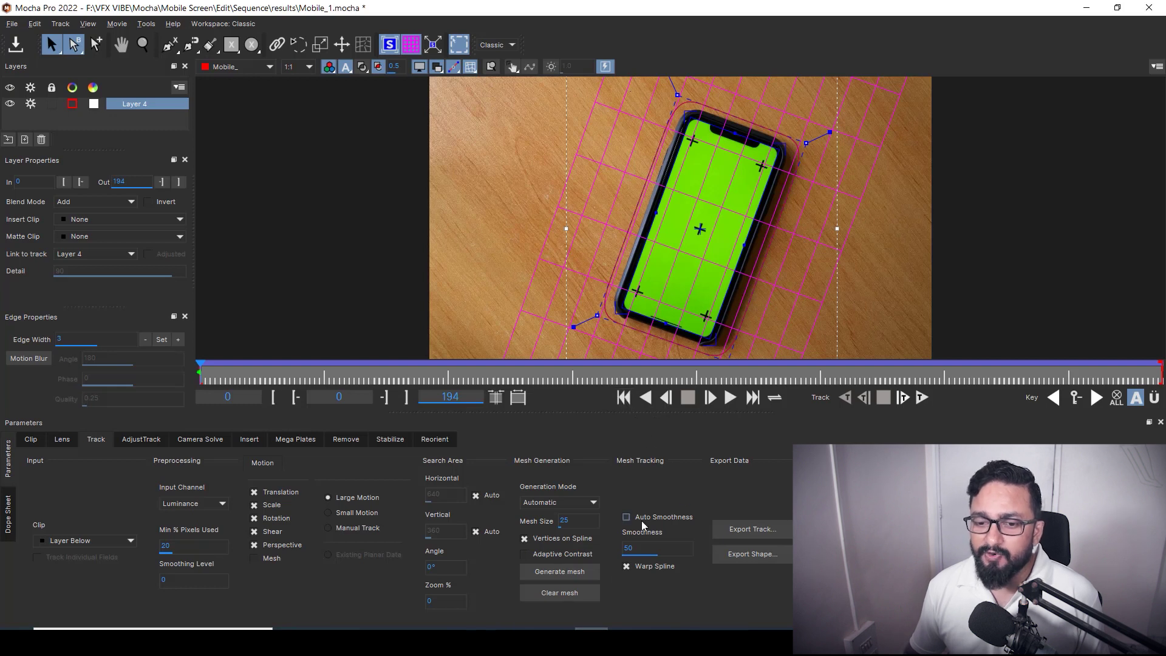
# In Mocha Pro, hide the planar surface and grid, and draw a new X-spline layer along the border of the phone's green screen
pyautogui.click(391, 48)
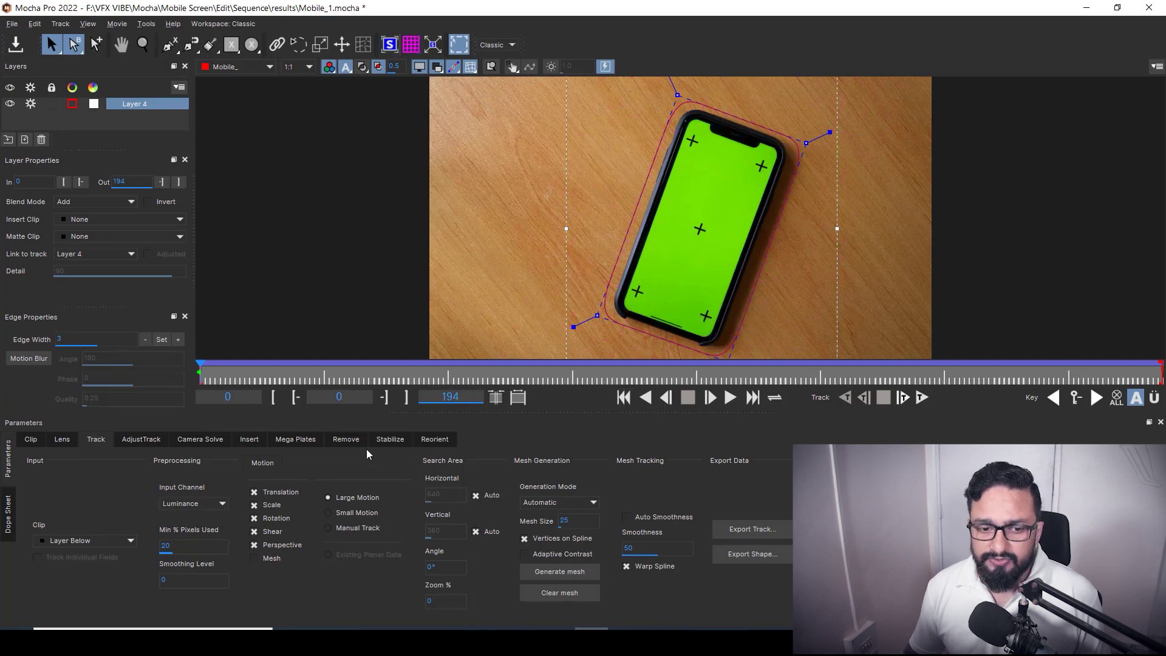
pyautogui.click(170, 44)
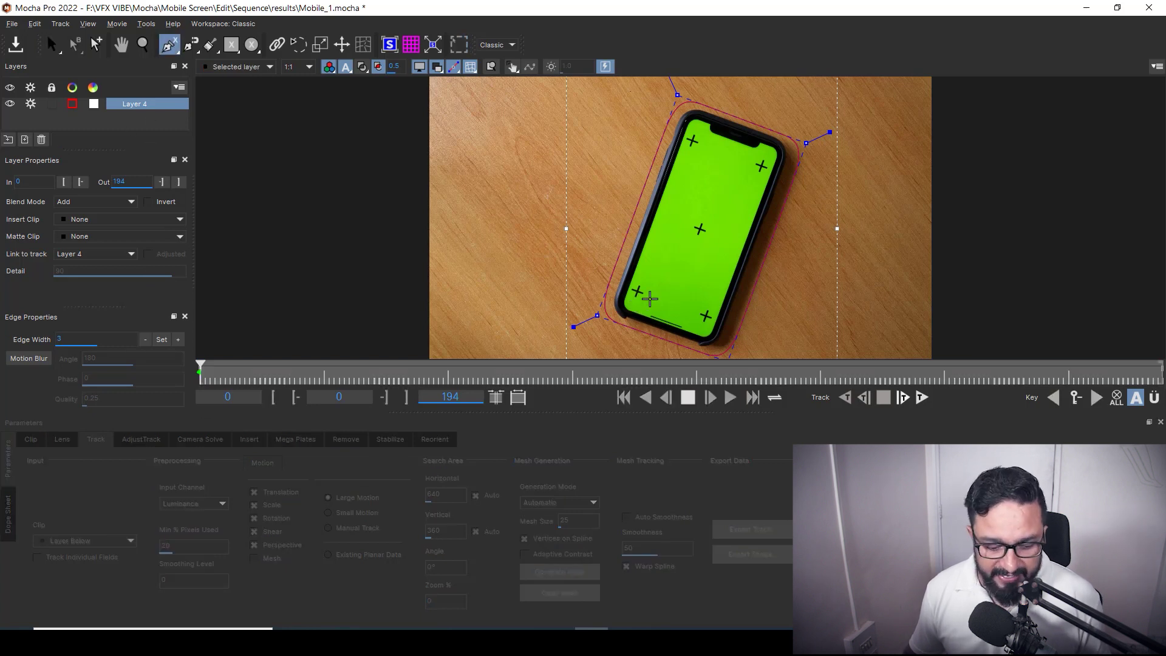
pyautogui.press('z')
pyautogui.moveTo(657, 295)
pyautogui.mouseDown()
pyautogui.moveTo(734, 138)
pyautogui.moveTo(632, 279)
pyautogui.mouseUp()
pyautogui.click(599, 293)
pyautogui.press('x')
pyautogui.moveTo(638, 121); pyautogui.dragTo(601, 328)
pyautogui.click(593, 254)
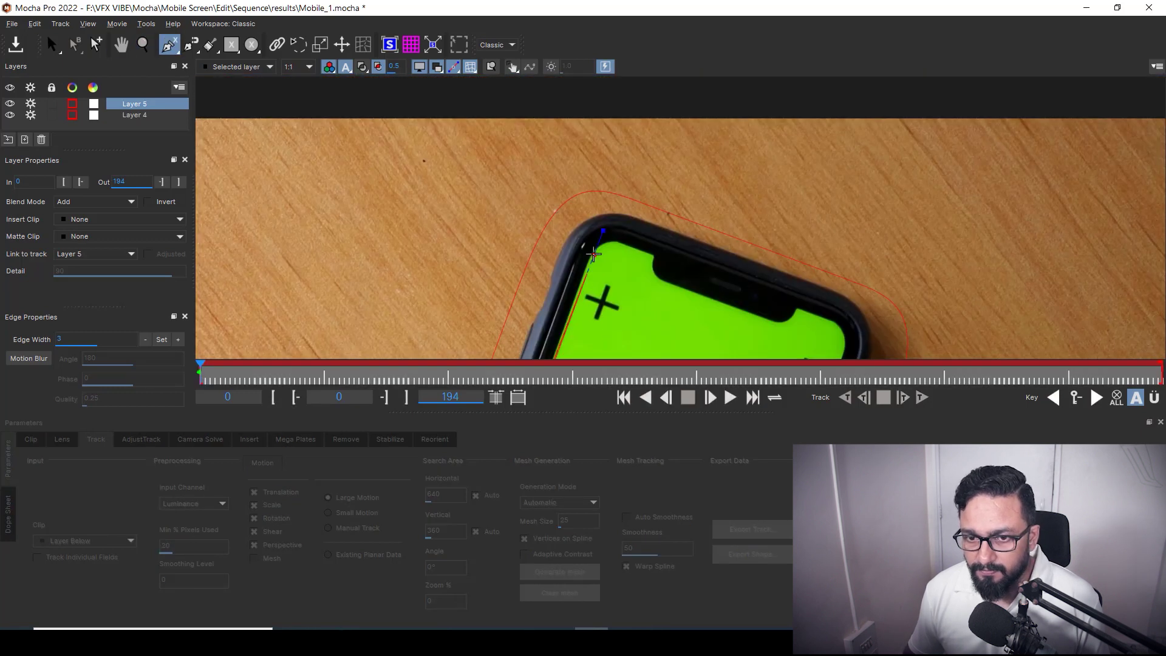
pyautogui.click(621, 243)
pyautogui.moveTo(844, 333); pyautogui.dragTo(505, 207)
pyautogui.moveTo(400, 349); pyautogui.dragTo(471, 85)
pyautogui.click(471, 255)
pyautogui.moveTo(425, 303); pyautogui.dragTo(769, 107)
pyautogui.click(524, 205)
pyautogui.rightClick(488, 185)
# Complete the X-spline along the border of the green screen and check its fit around the phone and over the opening frames
pyautogui.moveTo(613, 176); pyautogui.dragTo(557, 339)
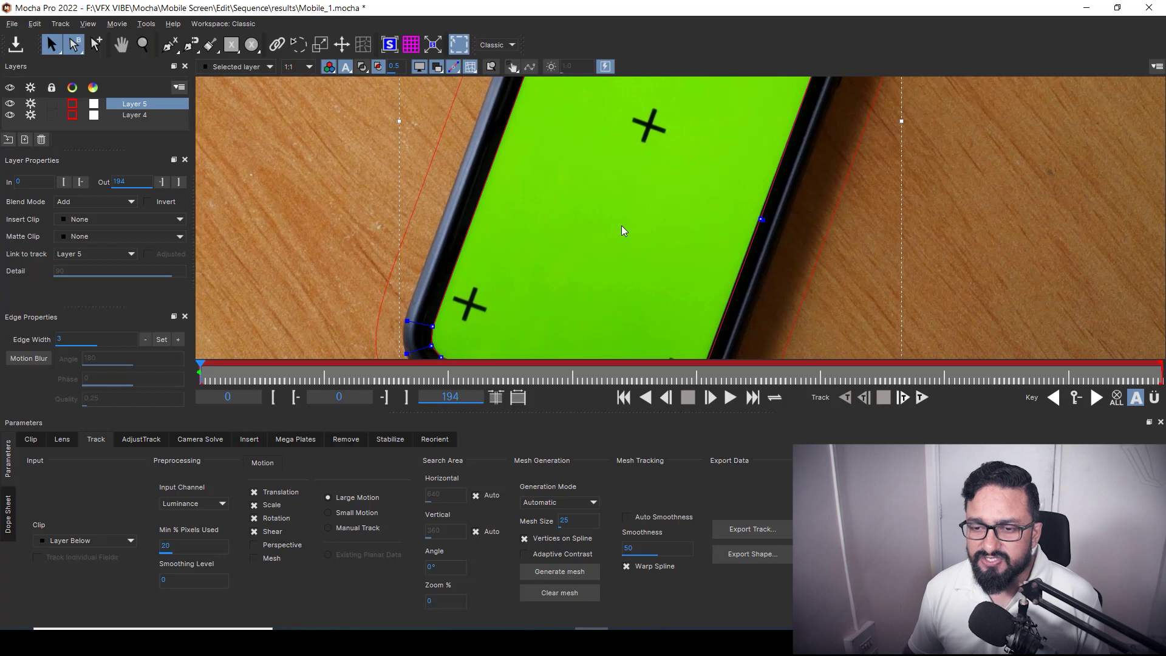
pyautogui.moveTo(761, 218); pyautogui.dragTo(770, 159)
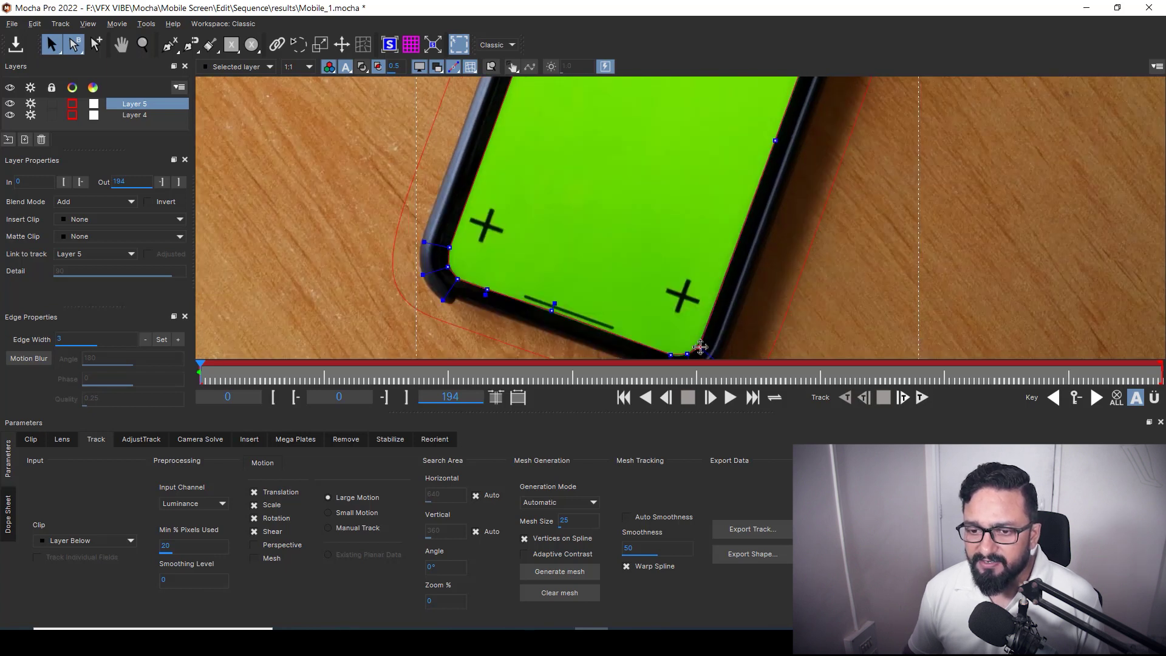
pyautogui.moveTo(624, 247); pyautogui.dragTo(612, 341)
pyautogui.moveTo(631, 234); pyautogui.dragTo(590, 362)
pyautogui.moveTo(582, 241); pyautogui.dragTo(577, 286)
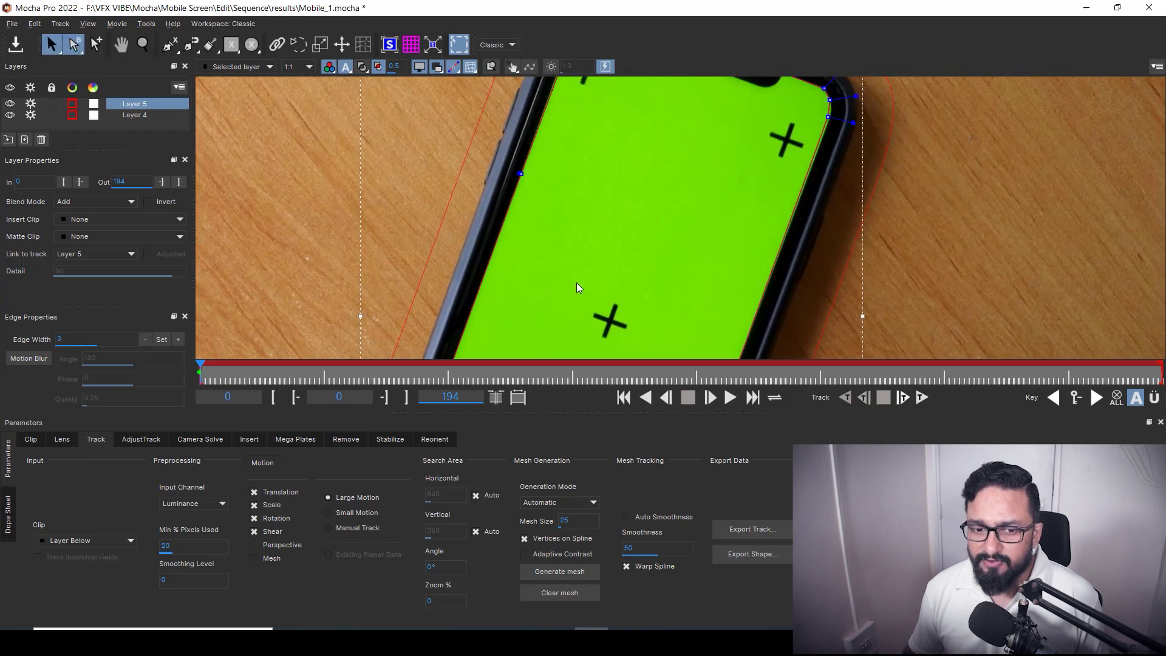
pyautogui.moveTo(202, 369); pyautogui.dragTo(428, 368)
pyautogui.click(623, 398)
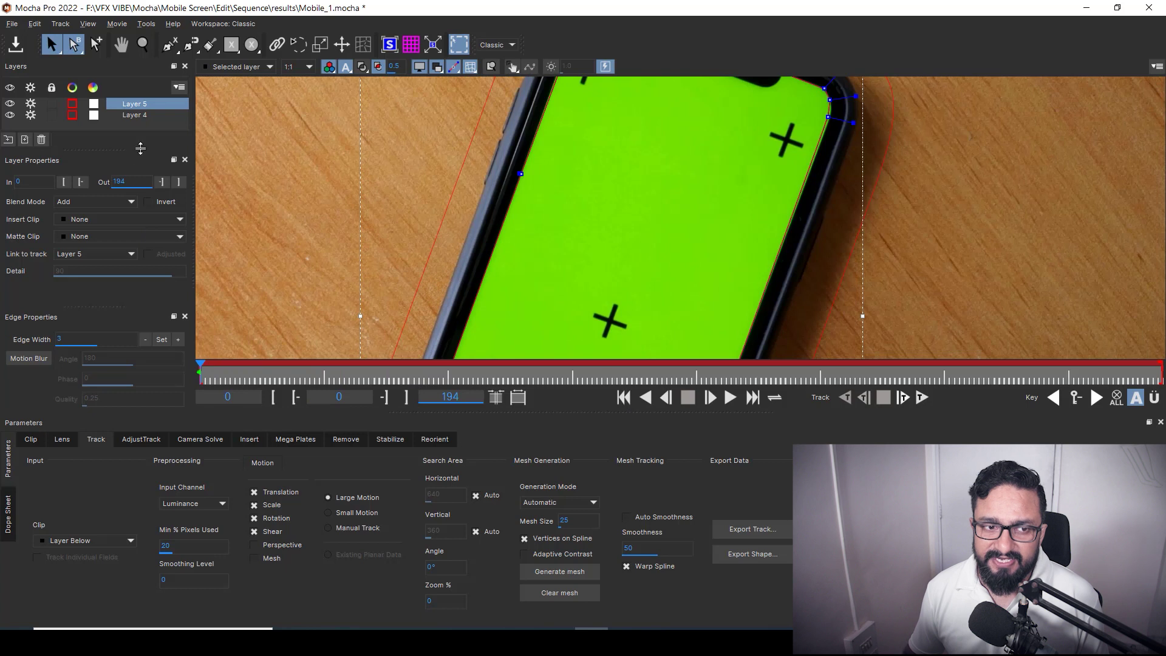
# Rename Layer 4 to Track and Layer 5 to Garbage MAtte
pyautogui.click(137, 117)
pyautogui.doubleClick(137, 116)
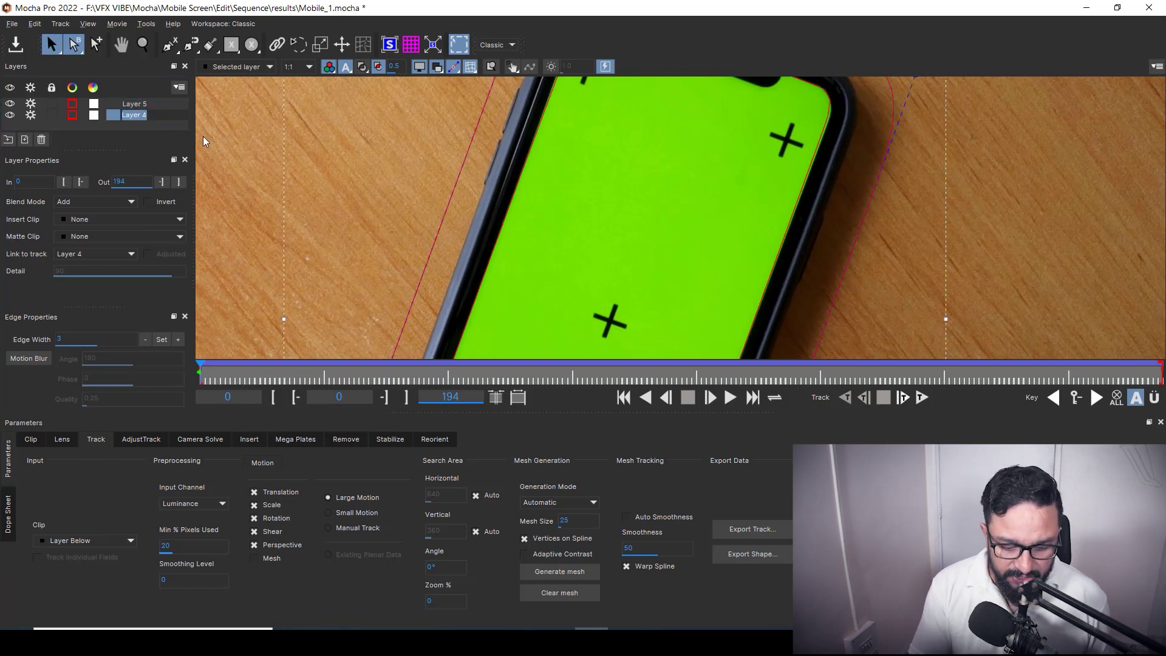
pyautogui.write('Tra')
pyautogui.write('k')
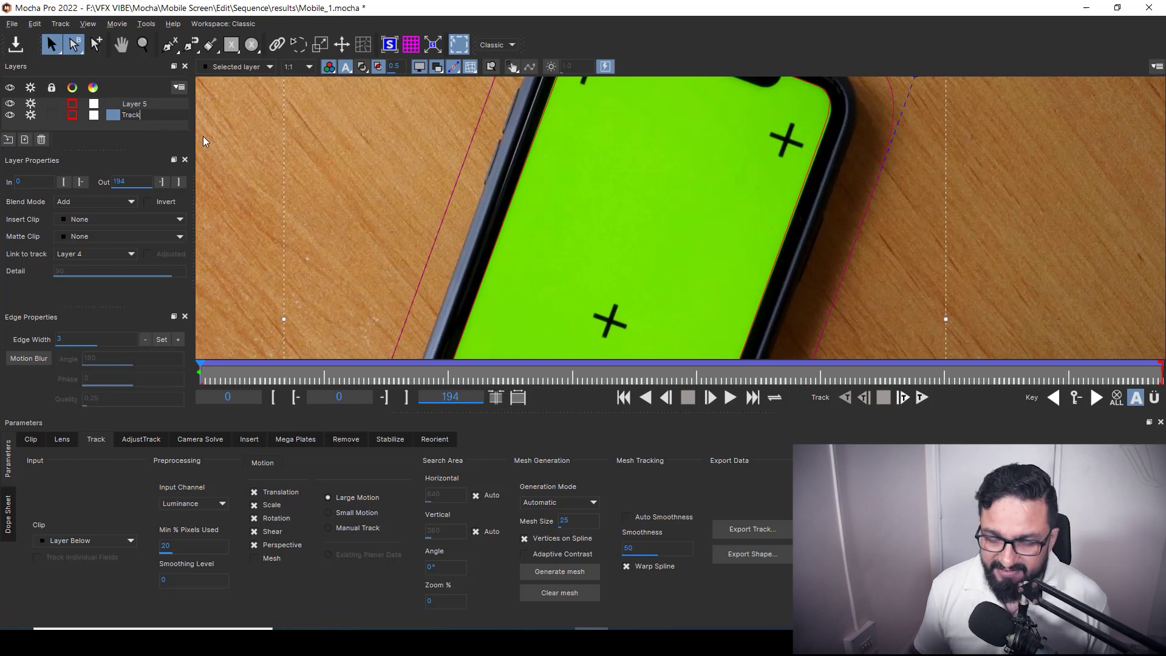
pyautogui.click(132, 107)
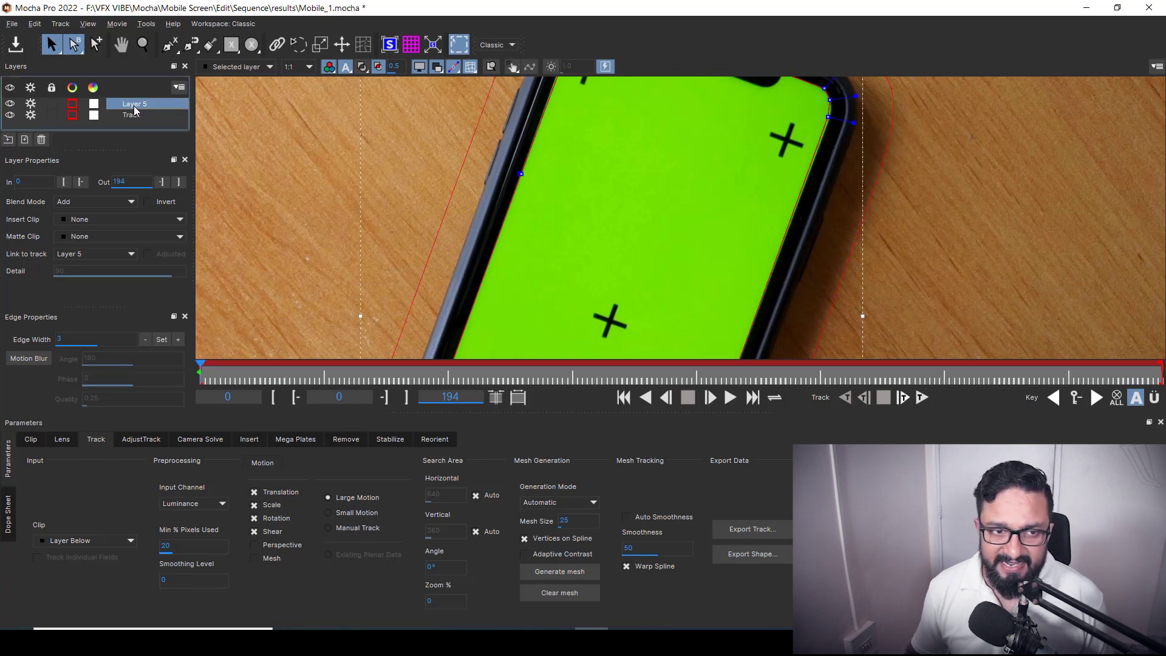
pyautogui.doubleClick(132, 108)
pyautogui.write('Garbage MAtte')
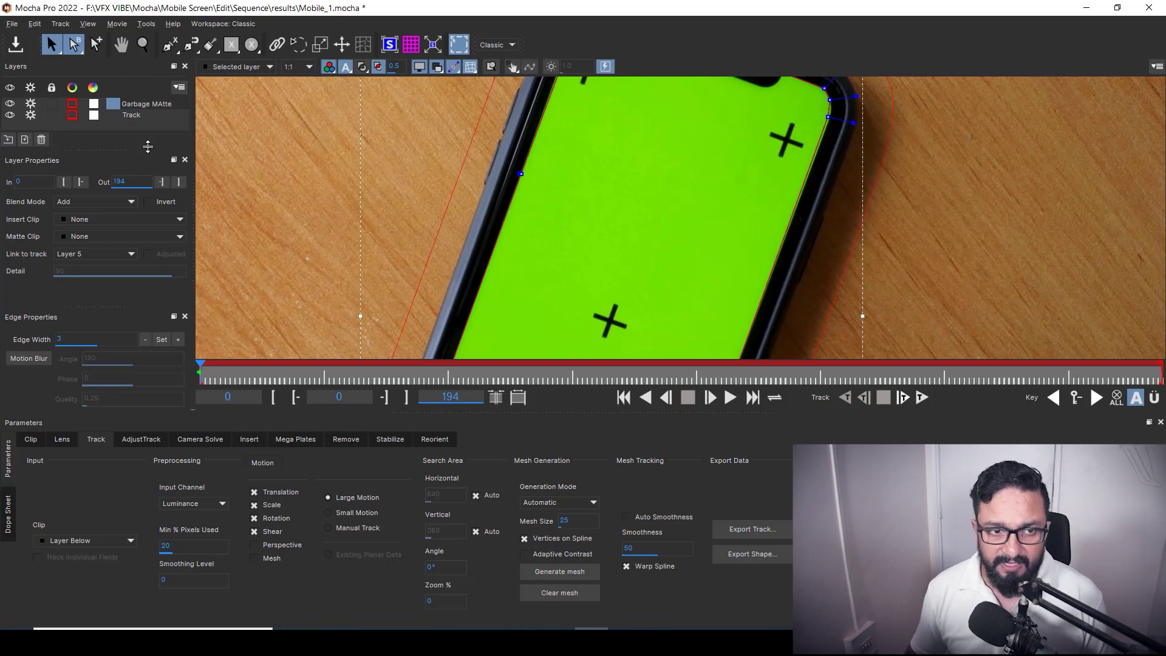
pyautogui.click(127, 130)
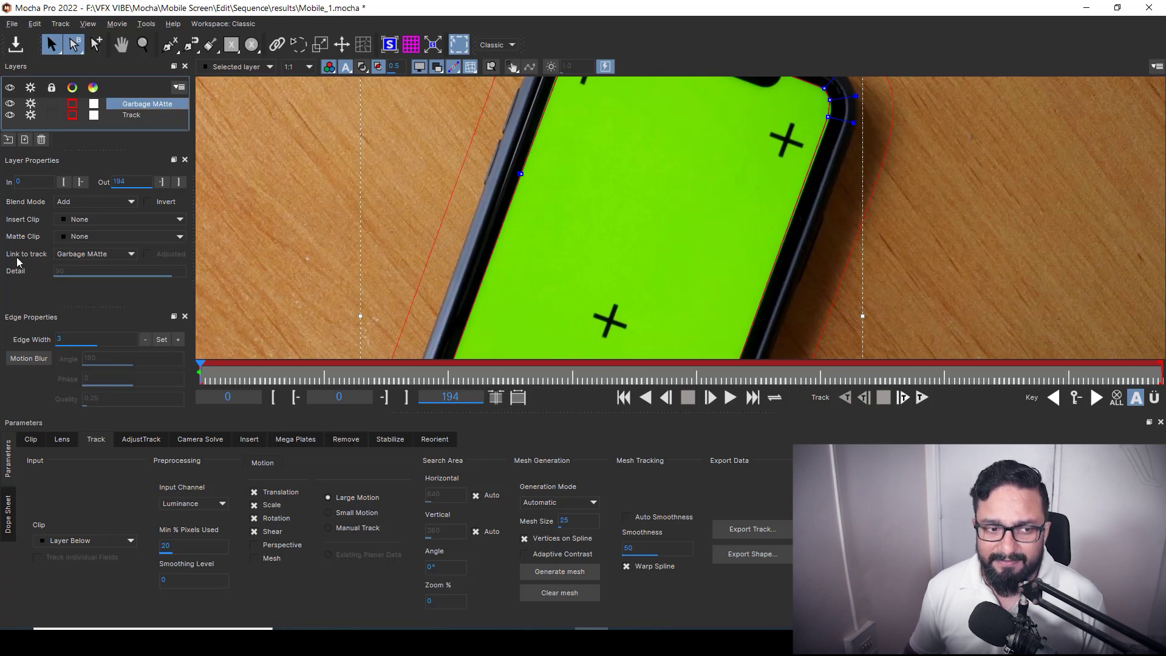
# Link the Garbage MAtte layer to the Track layer's motion and check that the spline follows the phone
pyautogui.click(96, 256)
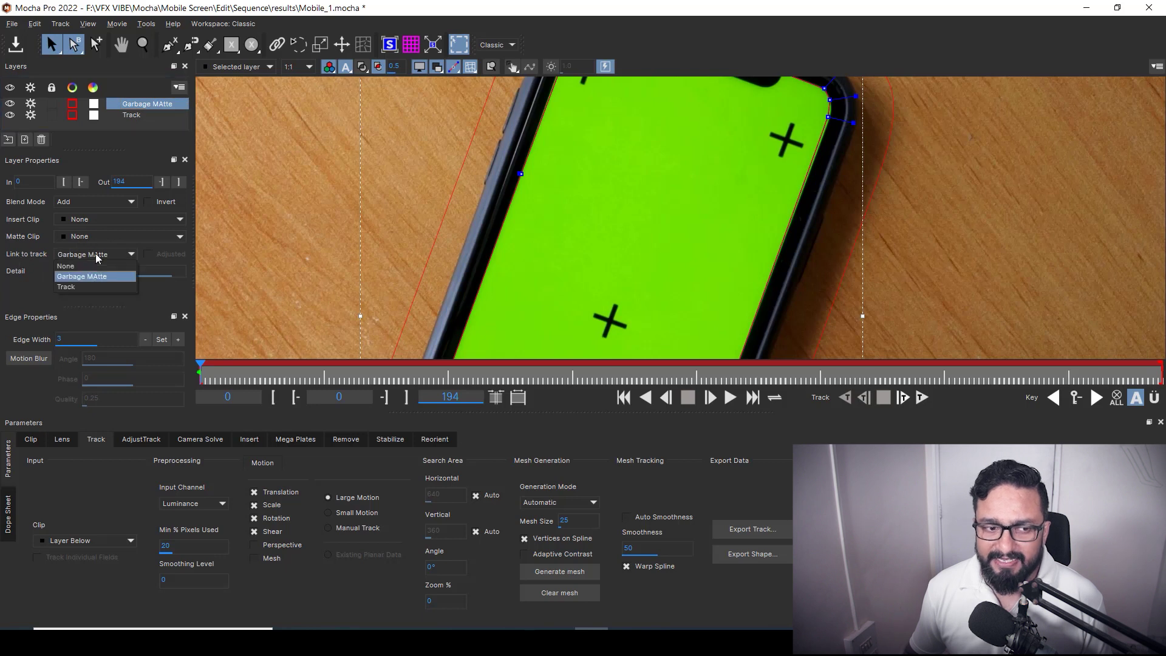
pyautogui.click(83, 287)
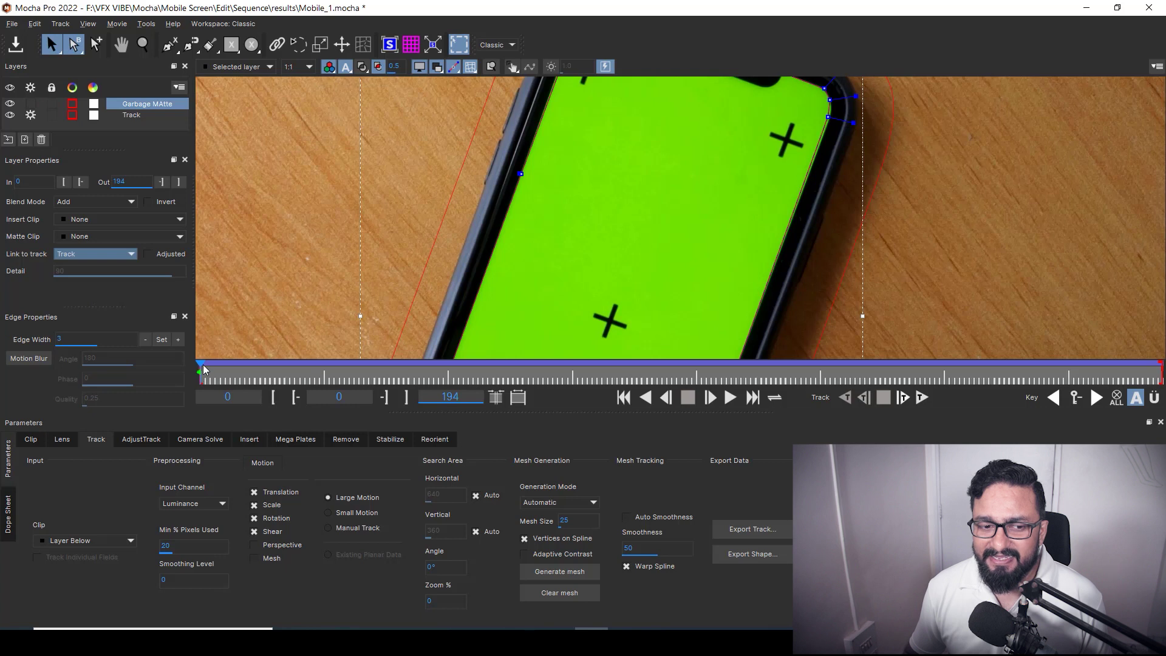
pyautogui.moveTo(200, 368)
pyautogui.mouseDown()
pyautogui.moveTo(1058, 375)
pyautogui.moveTo(208, 371)
pyautogui.mouseUp()
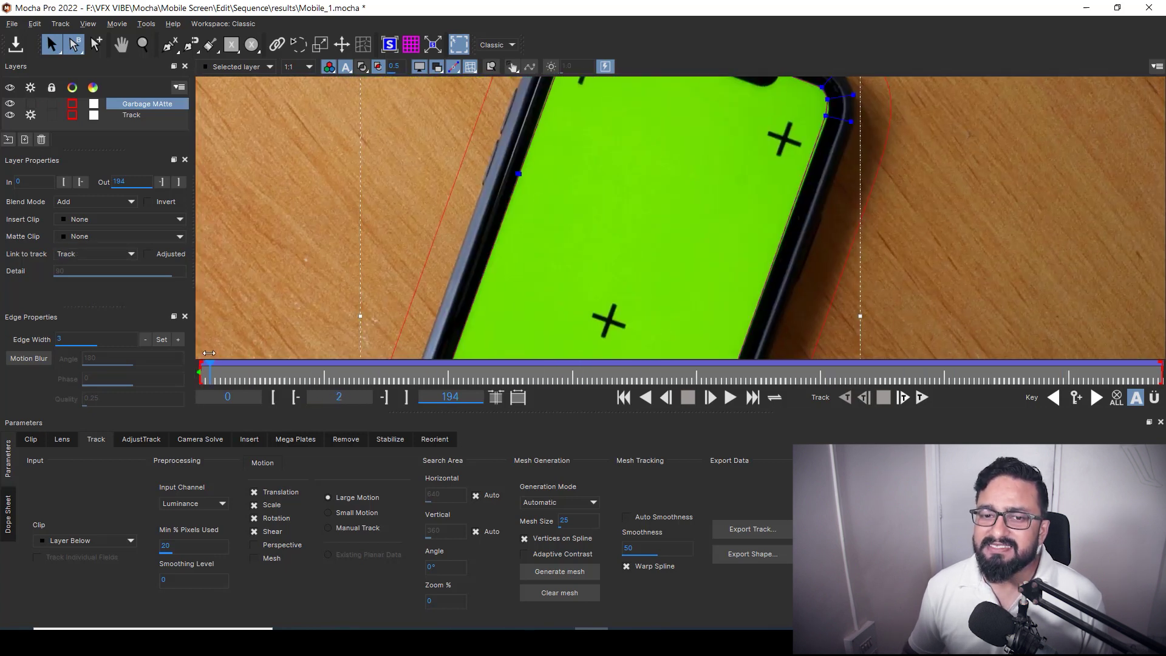
pyautogui.press('super')
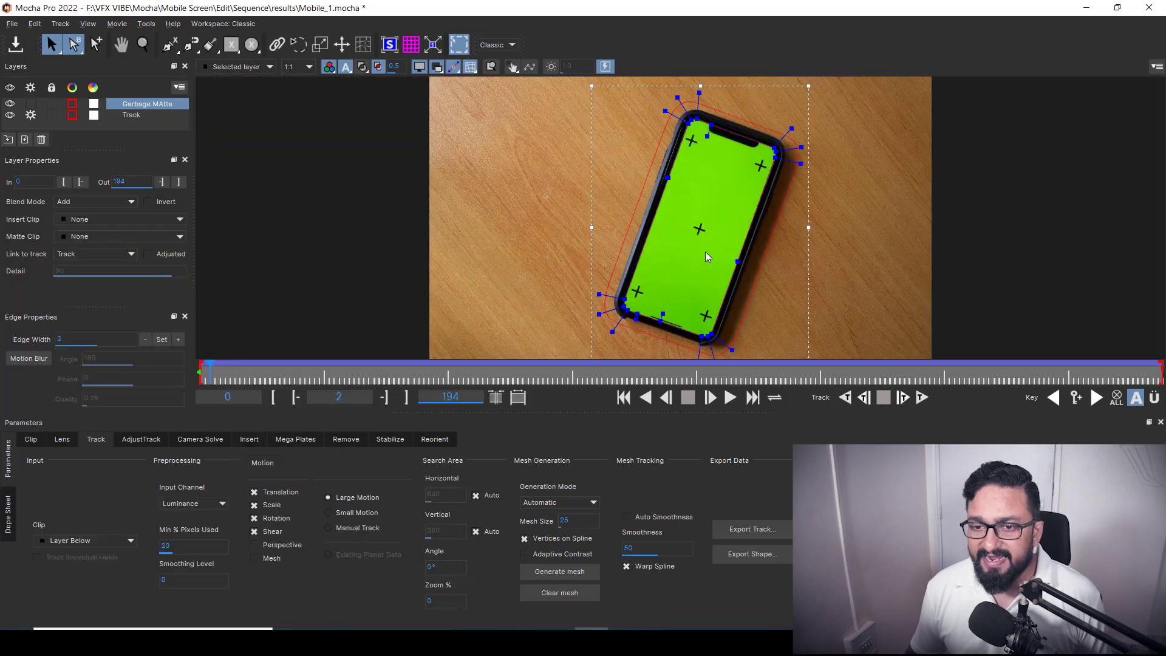
# Export the selected Garbage MAtte layer's shape data as Nuke Roto [Basic] (*.nk) to the clipboard
pyautogui.click(141, 105)
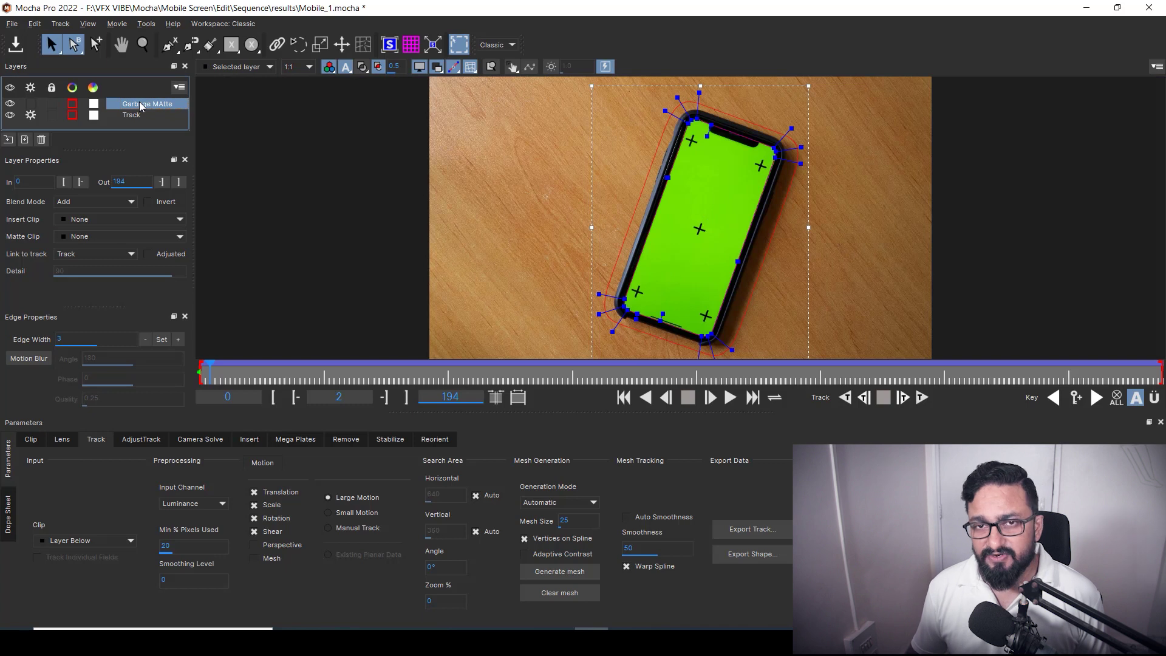
pyautogui.click(753, 555)
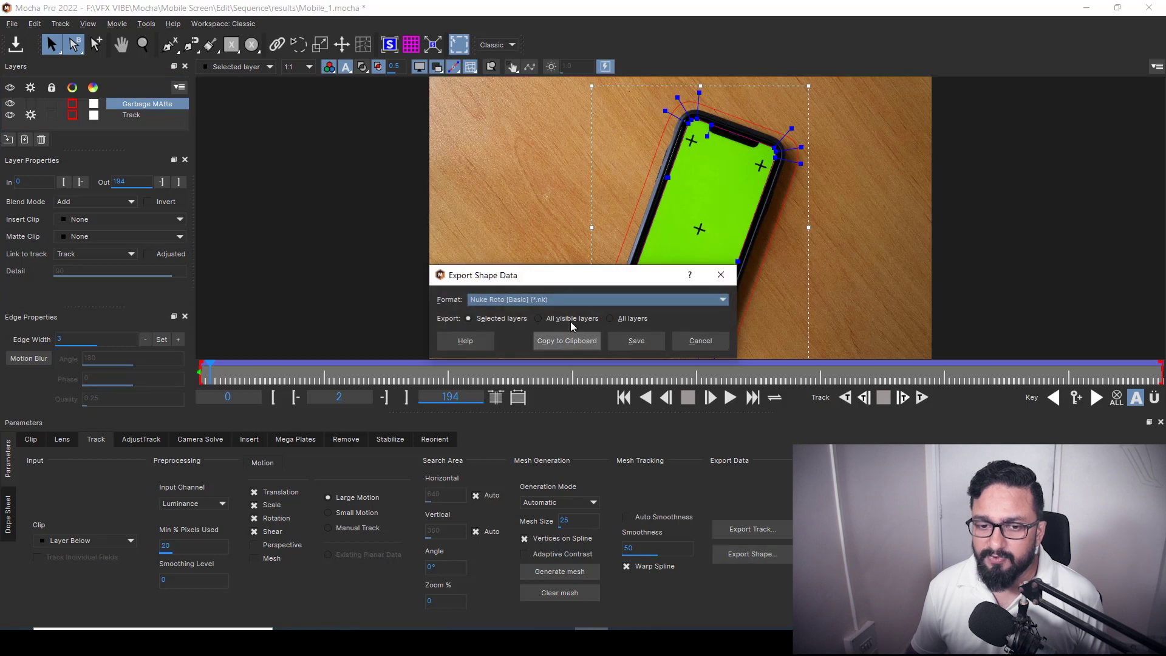
pyautogui.click(489, 303)
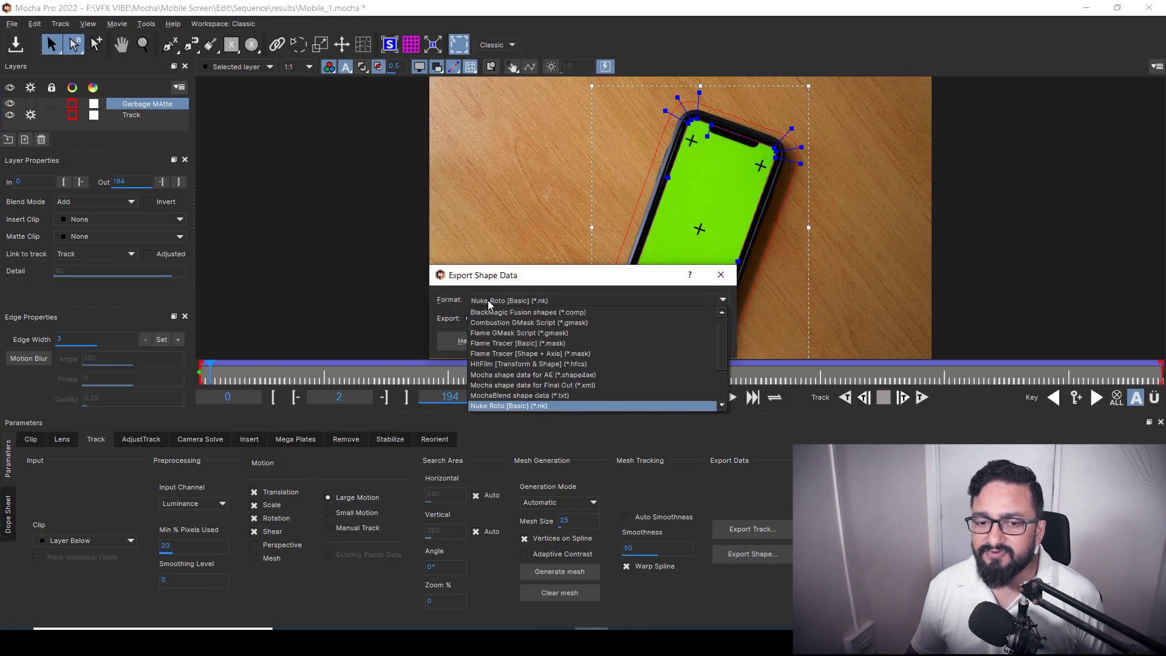
pyautogui.click(500, 406)
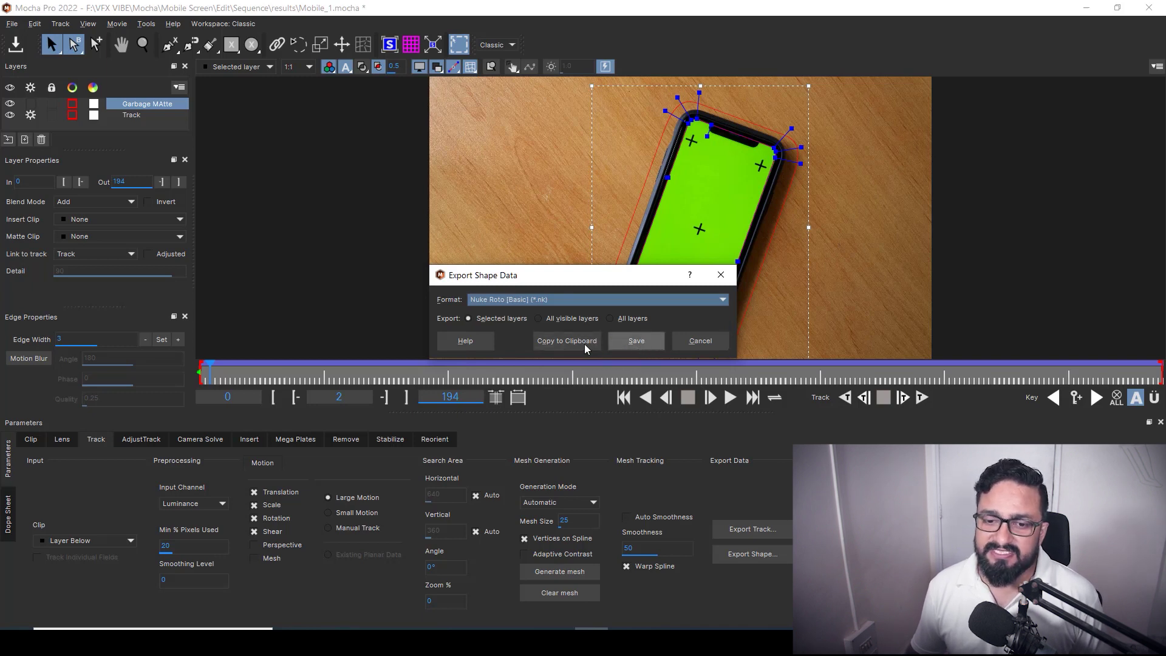
pyautogui.click(567, 340)
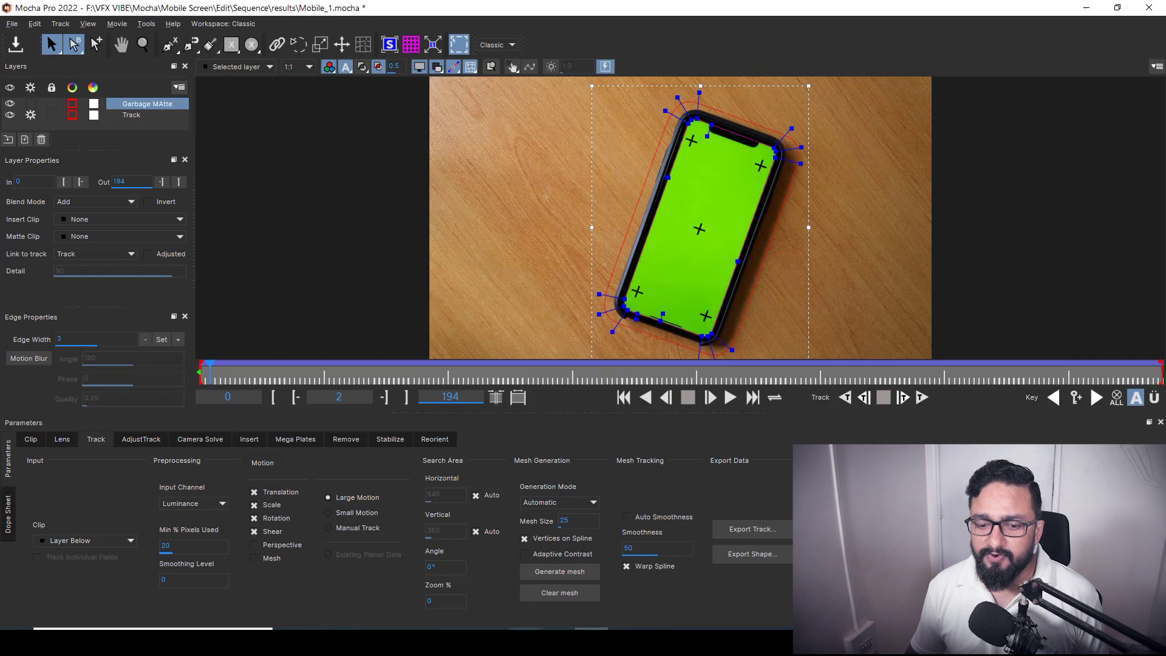
# Switch to NukeX, paste the exported roto shape beside Keylight1, and view its alpha
pyautogui.click(537, 592)
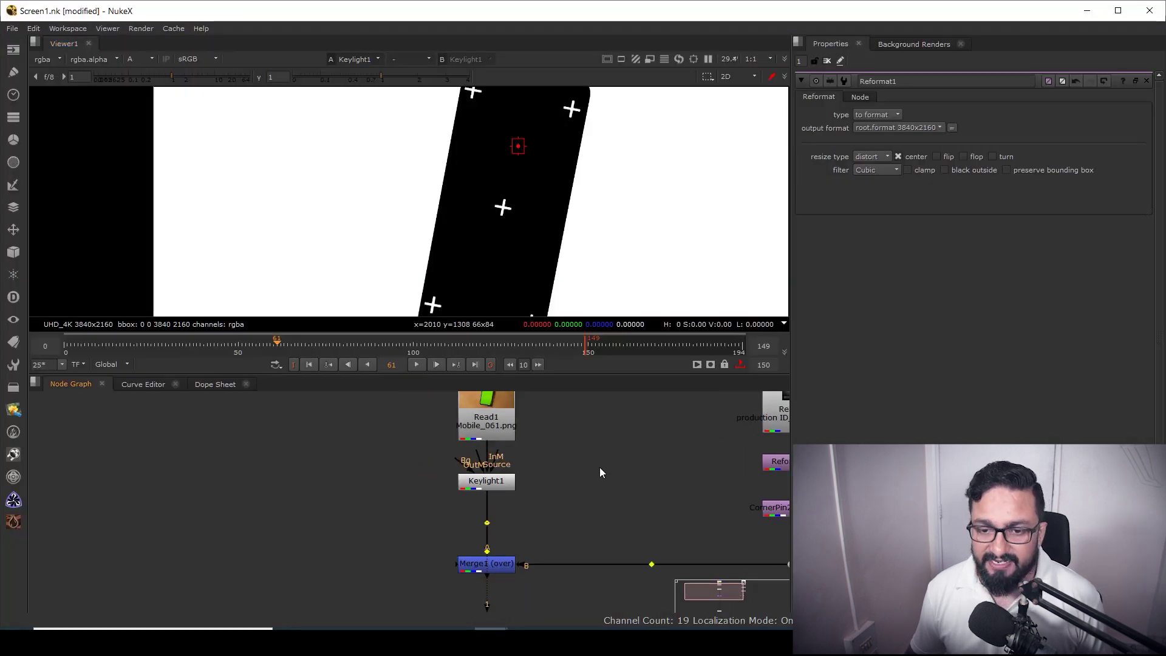
pyautogui.hotkey('ctrl', 'v')
pyautogui.press('1')
pyautogui.click(593, 400)
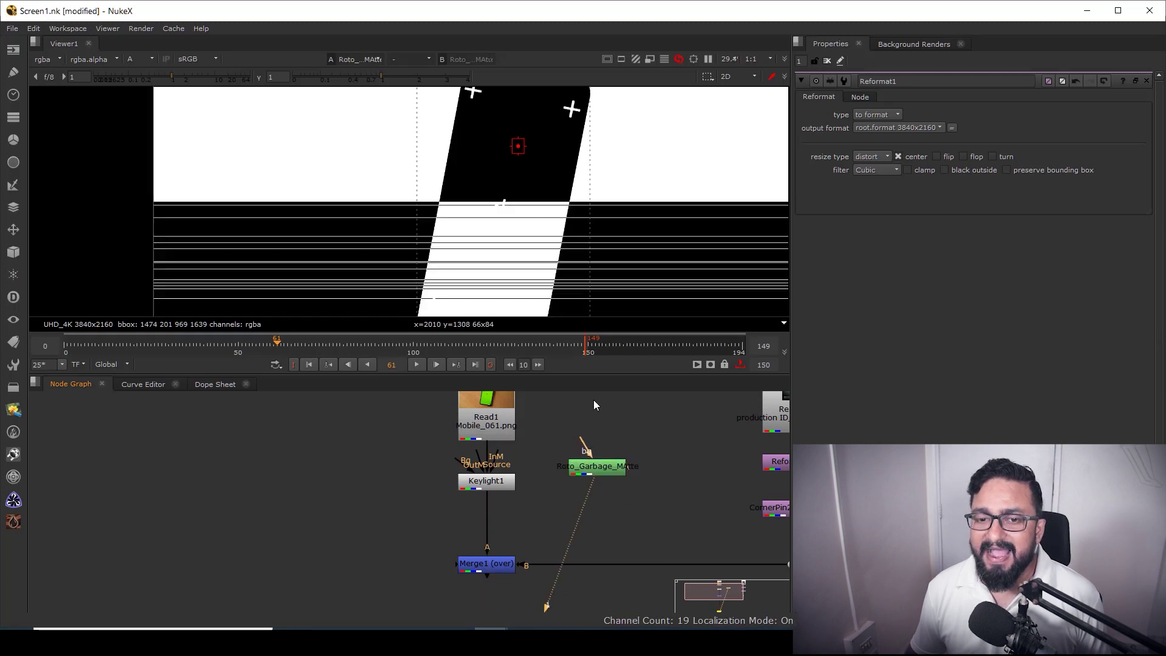
pyautogui.moveTo(527, 293); pyautogui.dragTo(500, 254)
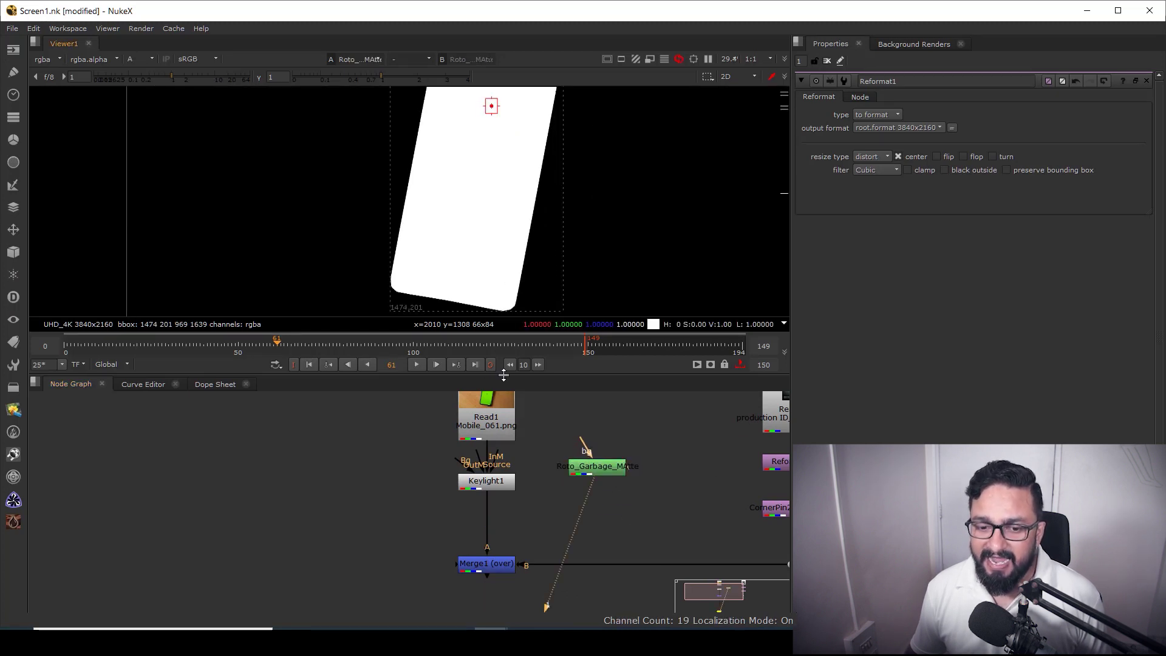
# Merge Roto_Garbage_MAtte as input A with Keylight1 as input B, and compare the alpha before and after the merge
pyautogui.moveTo(489, 489); pyautogui.dragTo(587, 468)
pyautogui.click(519, 505)
pyautogui.press('m')
pyautogui.click(494, 480)
pyautogui.press('1')
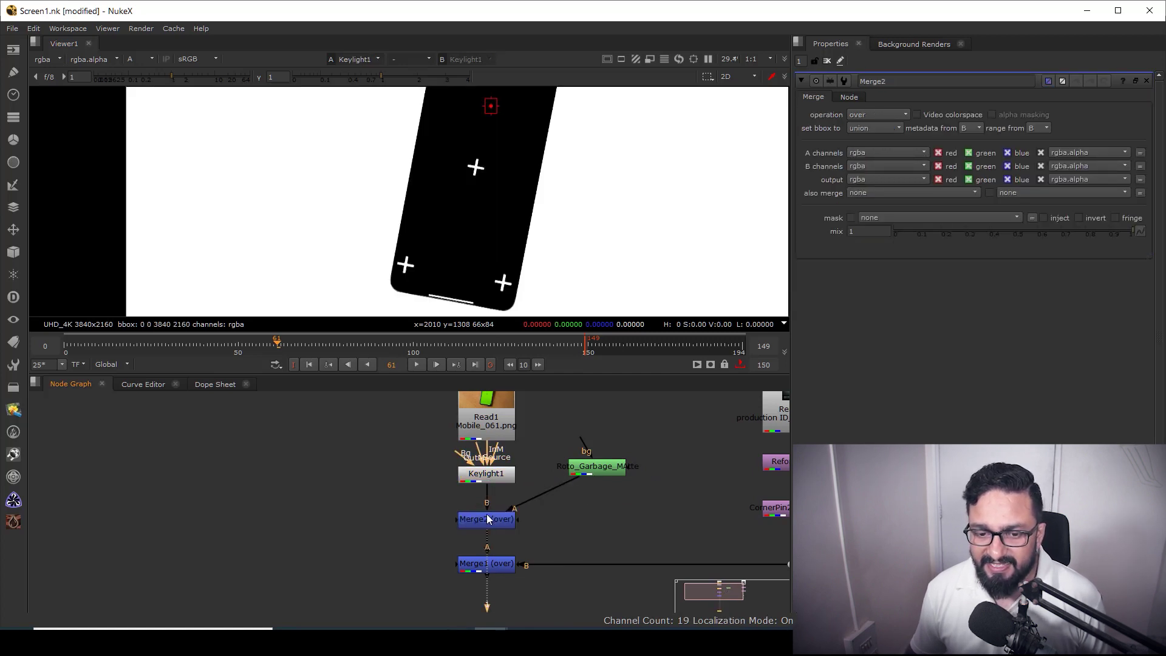
pyautogui.click(486, 520)
pyautogui.press('1')
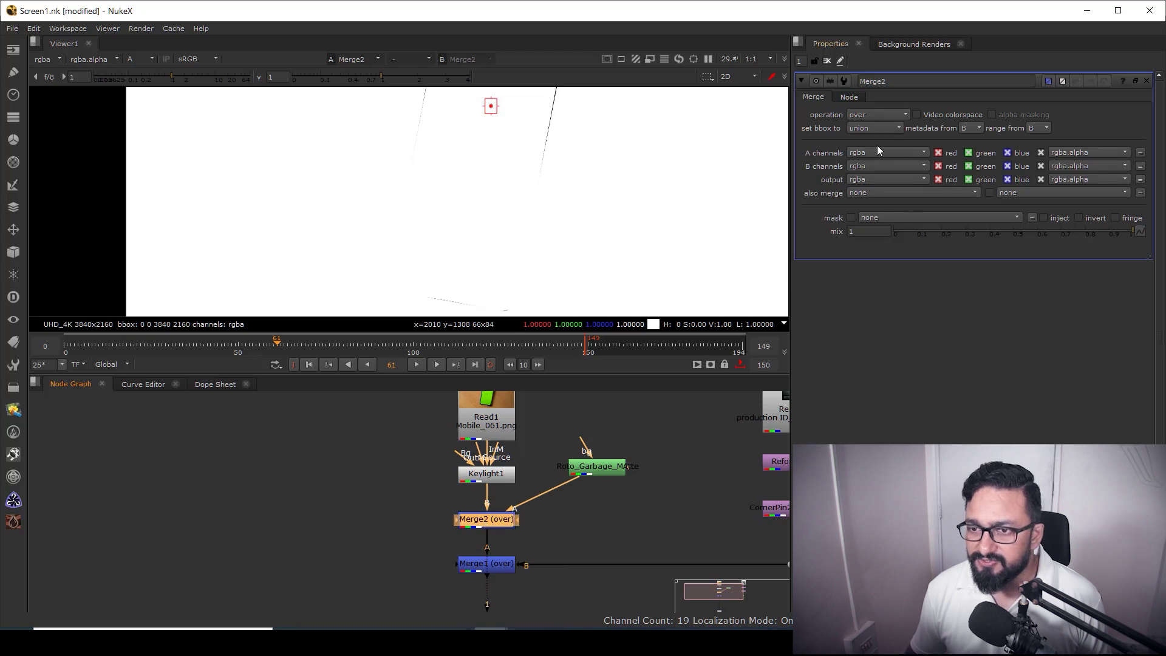
# Set the Merge2 operation to stencil and inspect the phone screen area in the alpha
pyautogui.click(872, 117)
pyautogui.click(874, 317)
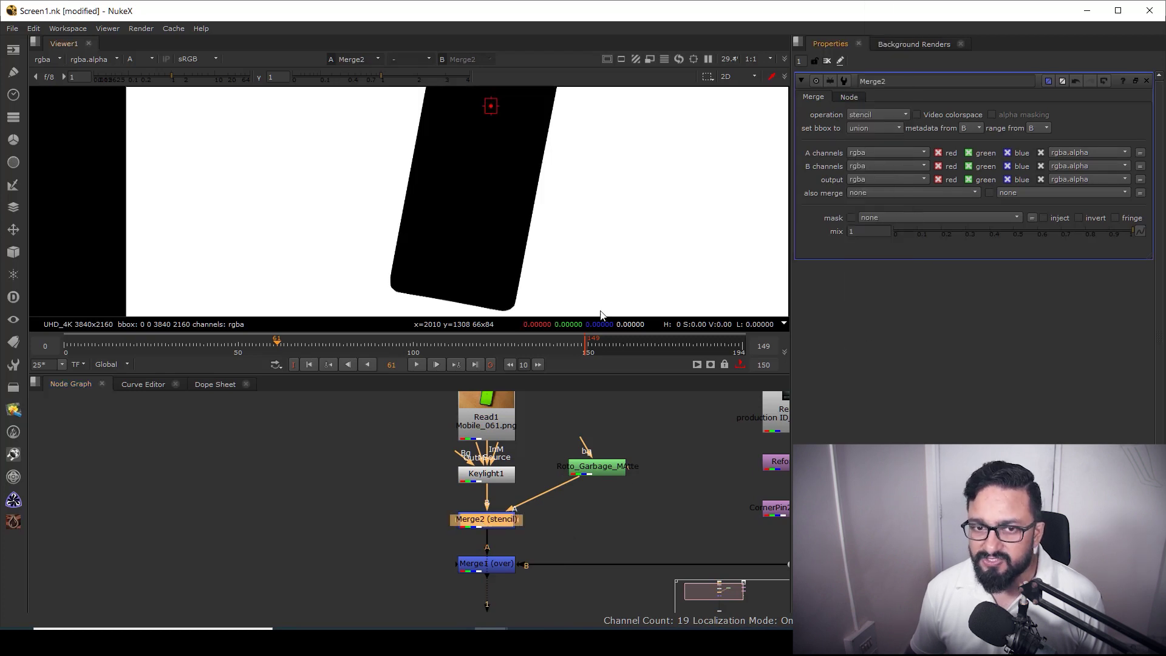
pyautogui.moveTo(532, 201); pyautogui.dragTo(545, 260)
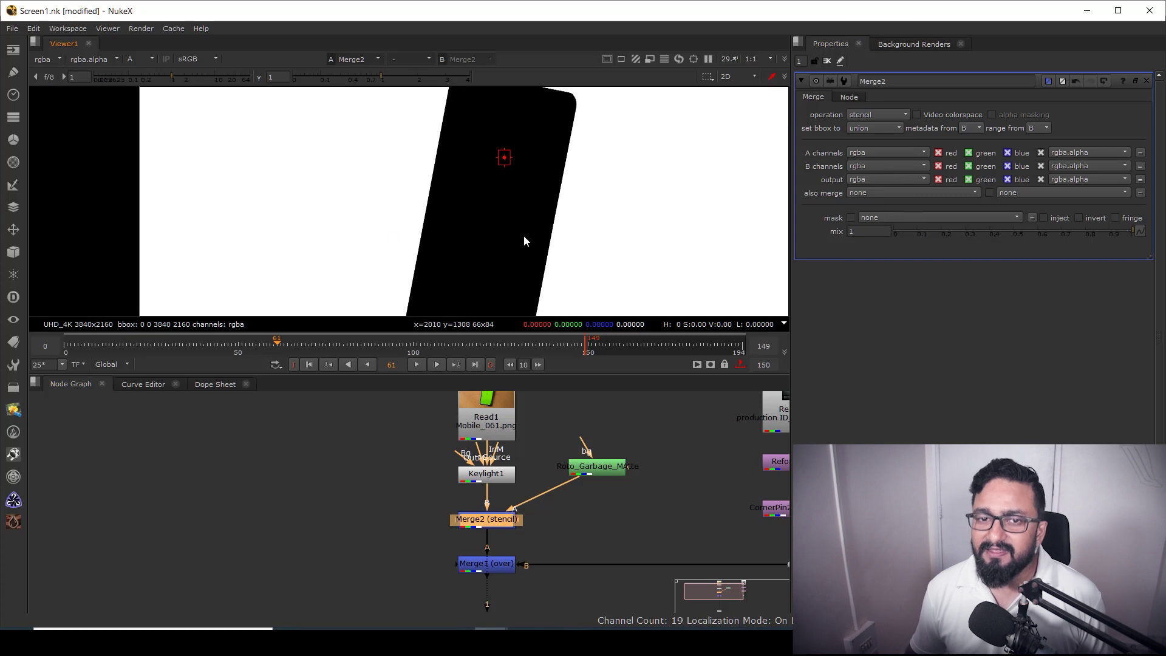
# Align Roto_Garbage_MAtte and its Merge2 connection at a right angle with a dot, and check the matte at frame 125
pyautogui.moveTo(591, 469); pyautogui.dragTo(607, 437)
pyautogui.moveTo(551, 479); pyautogui.dragTo(614, 521)
pyautogui.moveTo(279, 345); pyautogui.dragTo(360, 354)
pyautogui.click(500, 345)
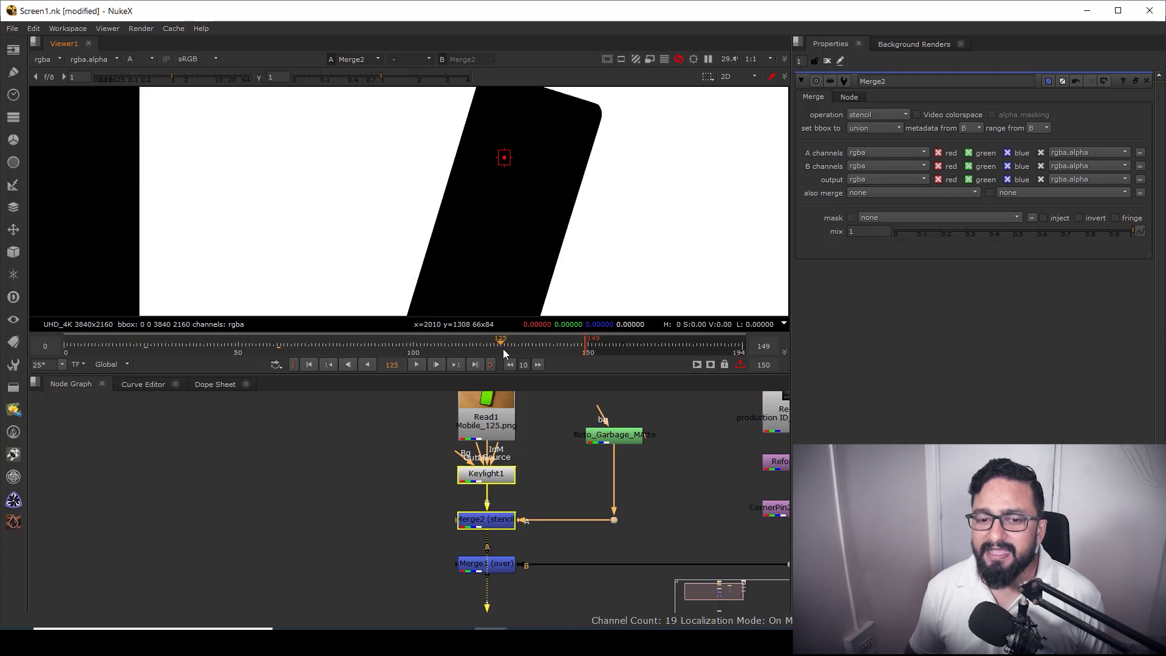
pyautogui.moveTo(613, 456); pyautogui.dragTo(571, 438)
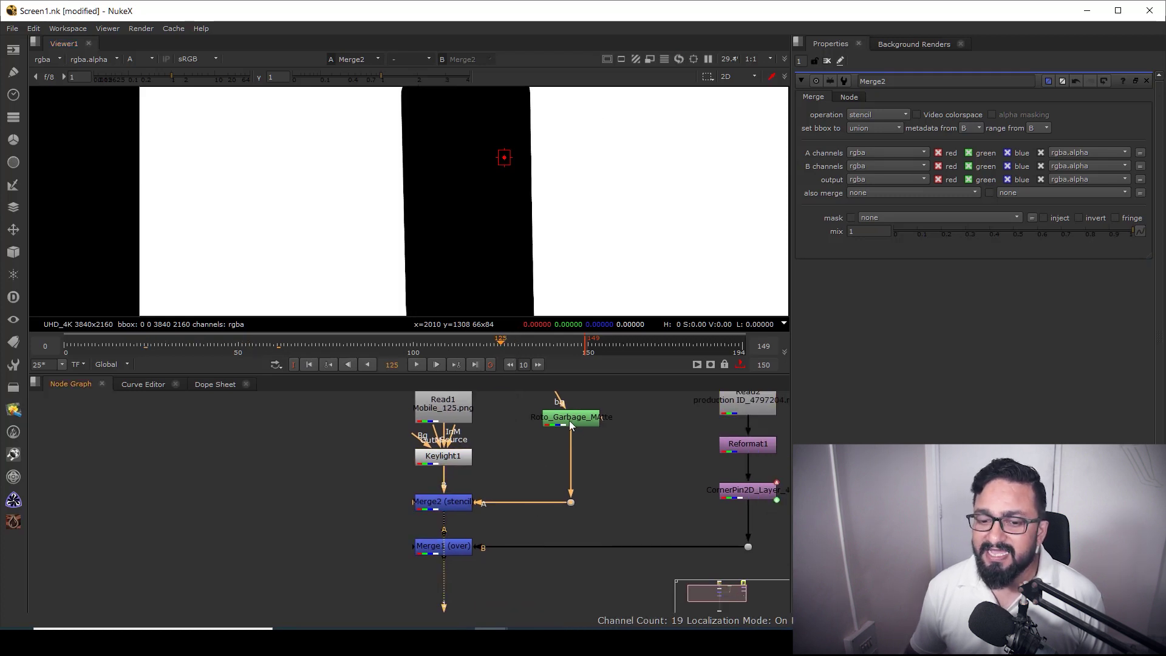
pyautogui.click(570, 423)
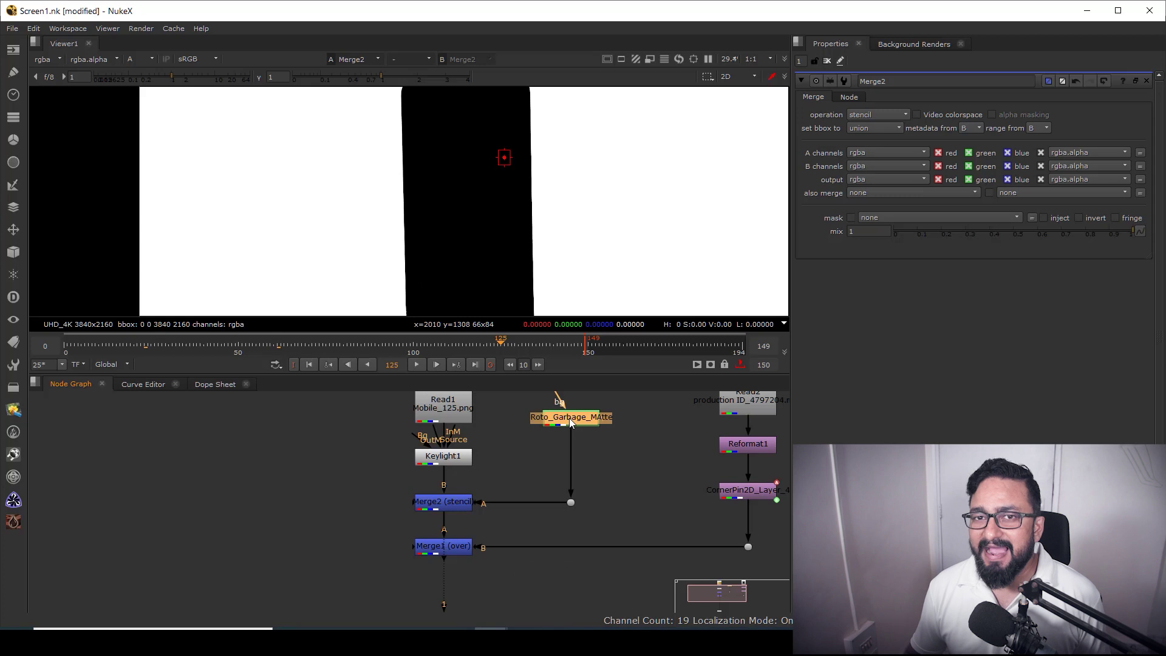
# View Merge1 in full color fitted to the viewer, examine the composite at frames 81 and 121, and return to the first frame
pyautogui.click(452, 550)
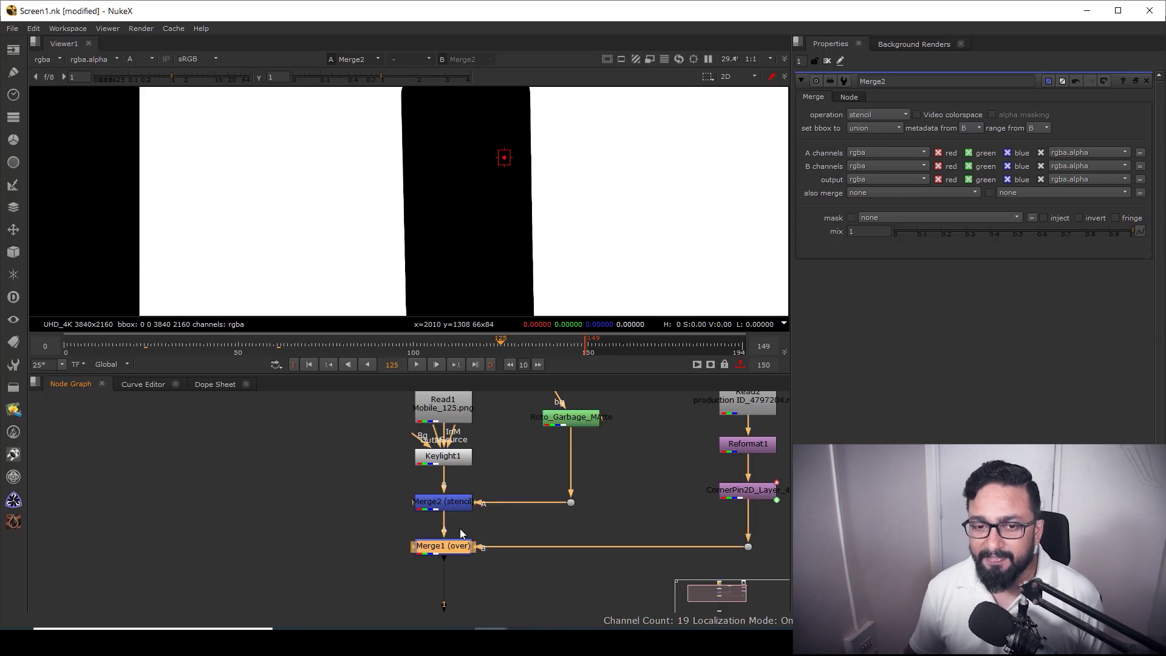
pyautogui.press('1')
pyautogui.press('a')
pyautogui.press('f')
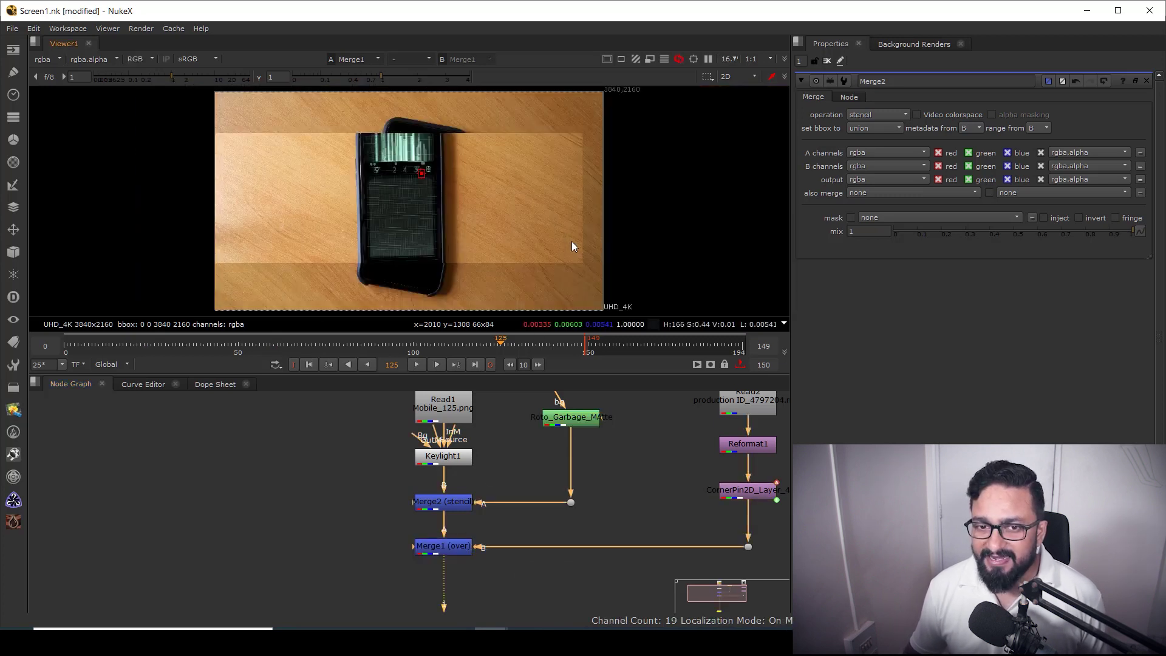
pyautogui.moveTo(157, 351); pyautogui.dragTo(204, 352)
pyautogui.click(347, 350)
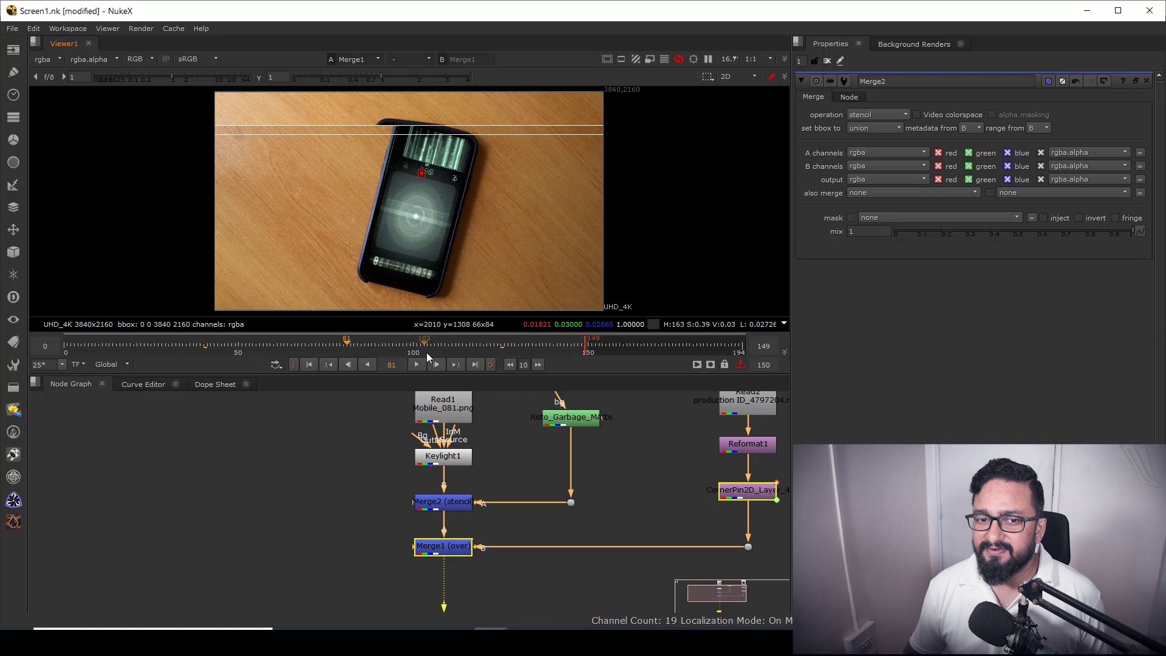
pyautogui.click(485, 345)
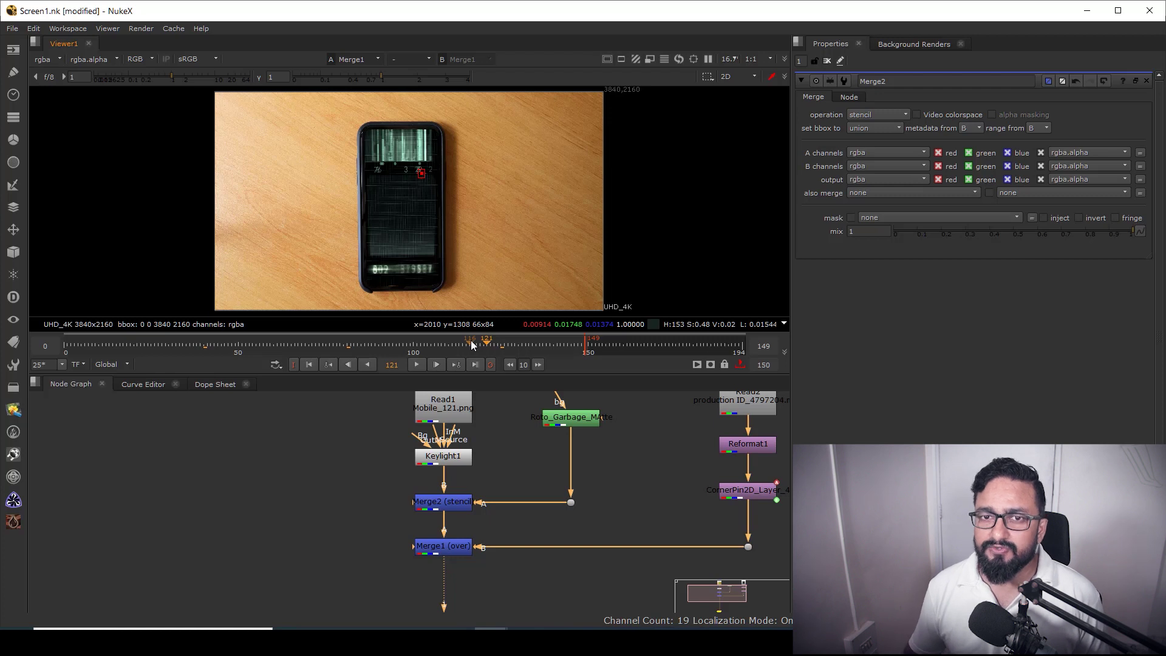
pyautogui.click(309, 365)
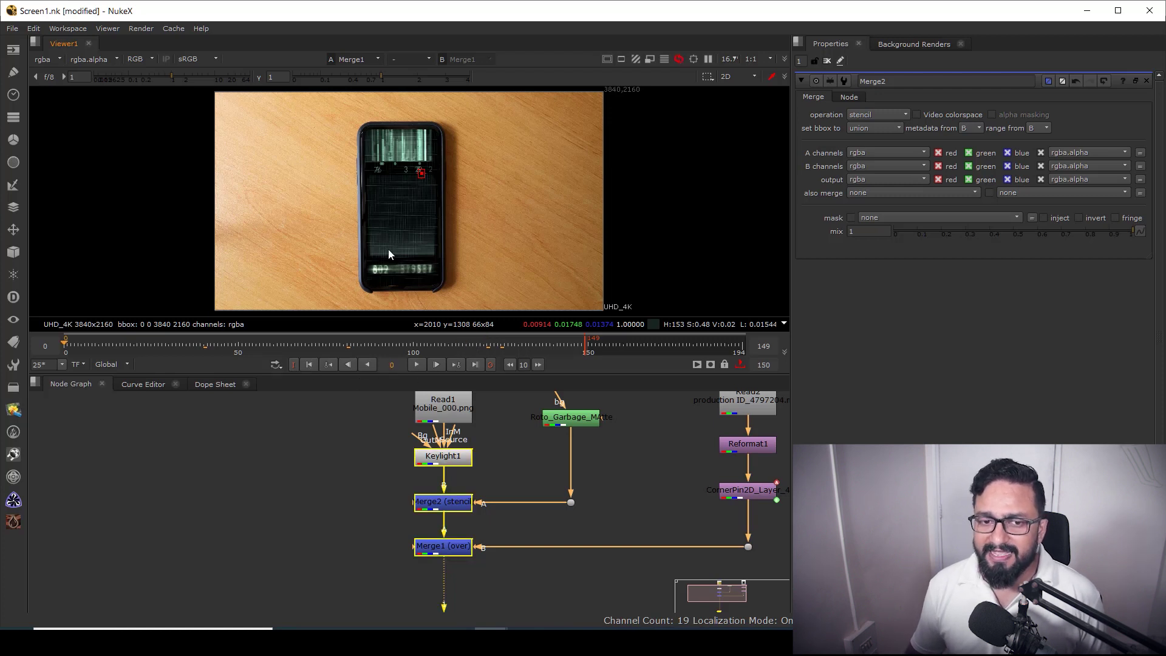
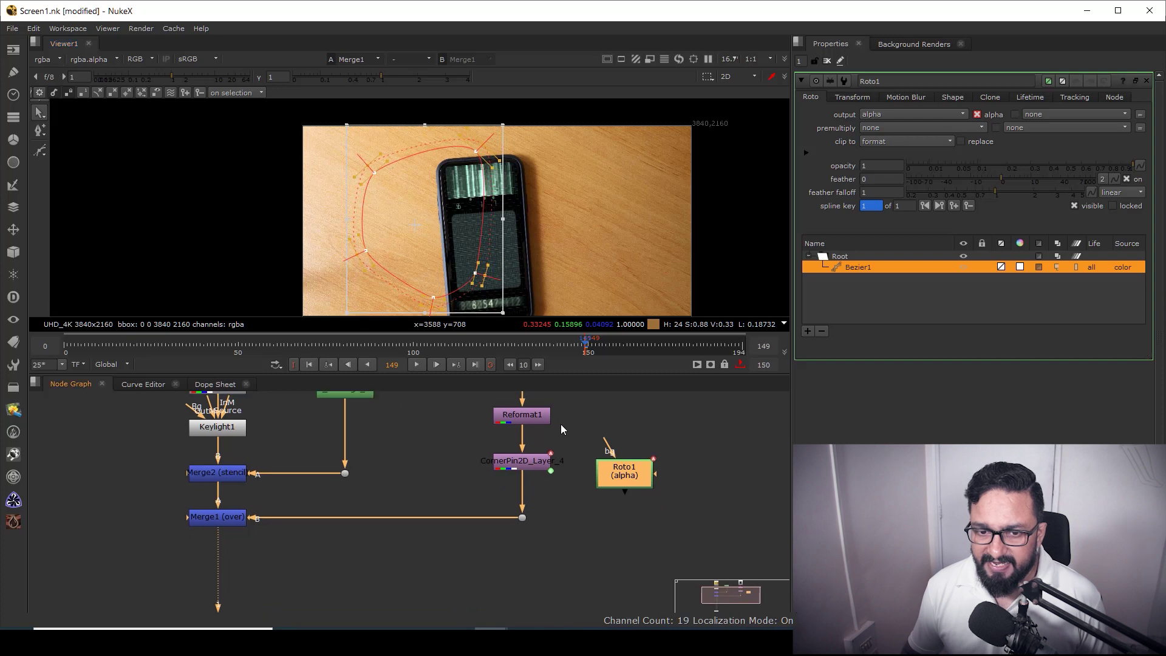
# Move and rotate the Bezier1 shape to follow the tilted phone at frame 98, keeping its edge across the screen
pyautogui.click(405, 350)
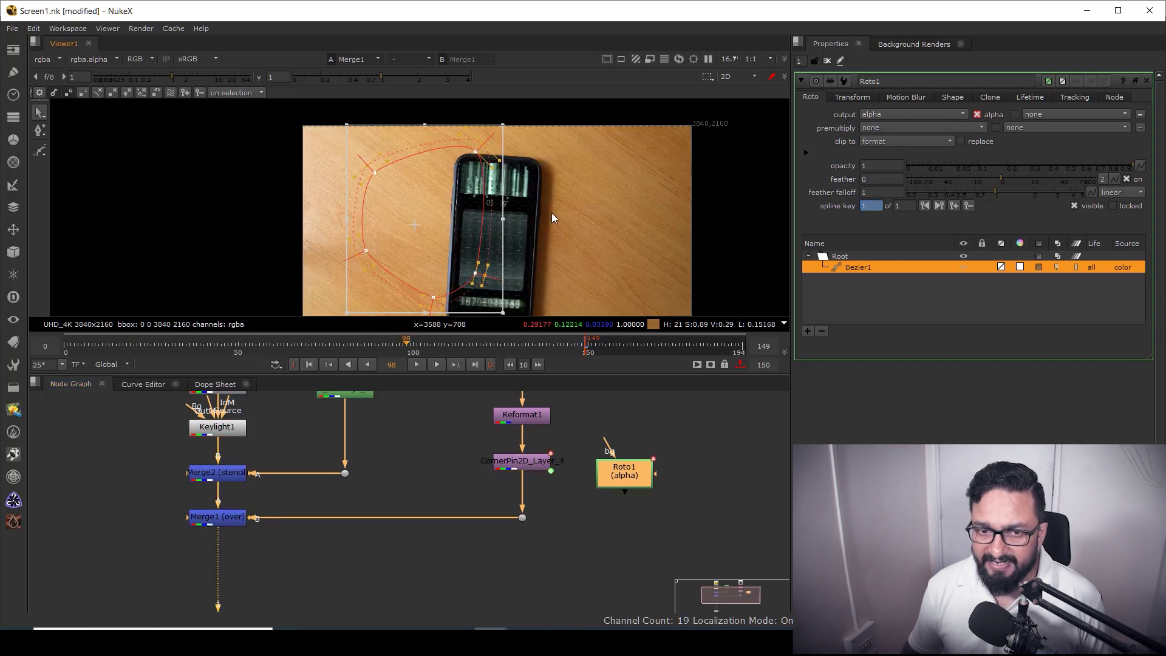
pyautogui.moveTo(552, 213); pyautogui.dragTo(572, 200)
pyautogui.scroll(-1, 541, 180)
pyautogui.moveTo(579, 101); pyautogui.dragTo(341, 315)
pyautogui.moveTo(453, 203); pyautogui.dragTo(460, 192)
pyautogui.moveTo(545, 97); pyautogui.dragTo(561, 111)
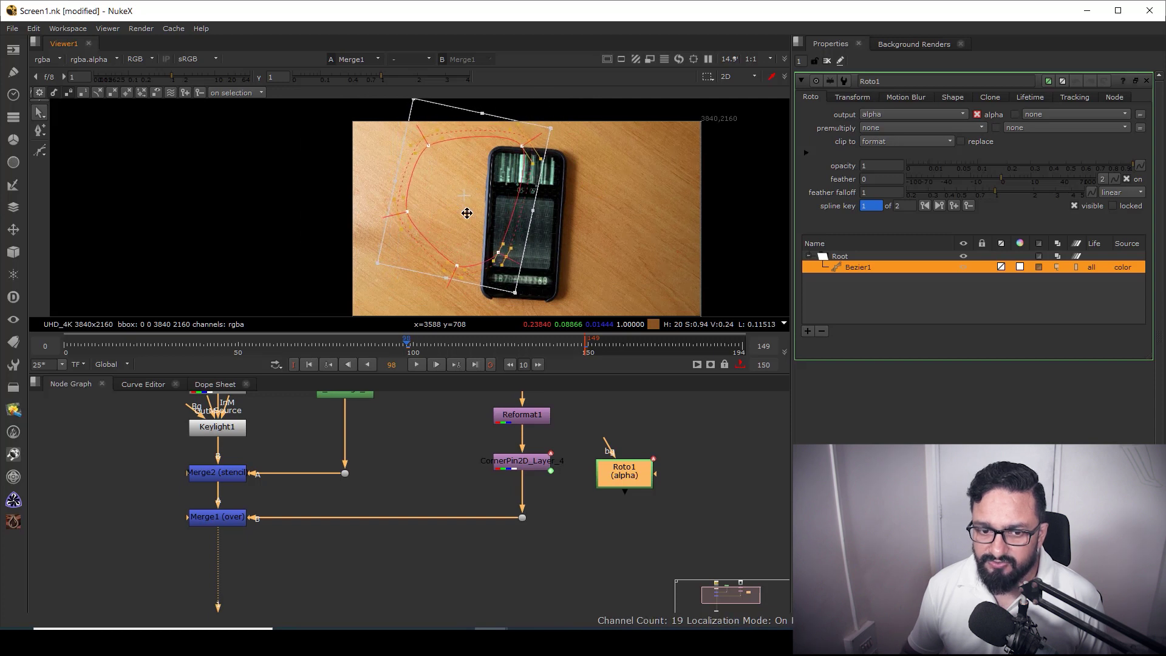
# Reposition and rotate the Bezier1 shape to match the phone's angle at frame 49
pyautogui.click(237, 344)
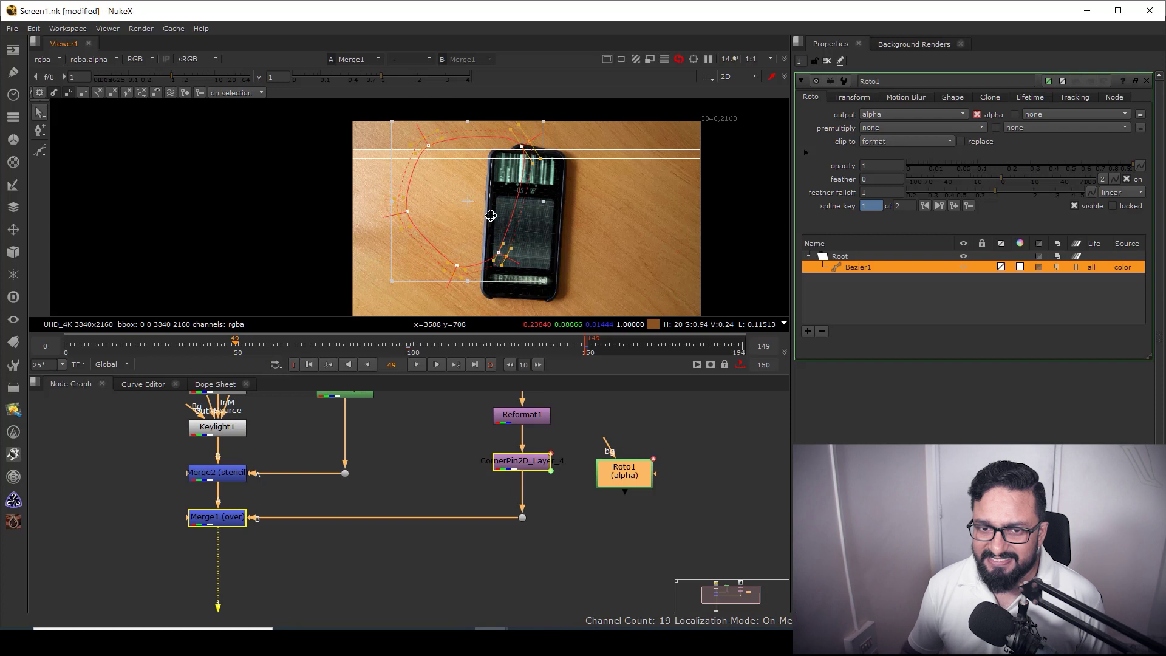
pyautogui.moveTo(474, 198); pyautogui.dragTo(488, 186)
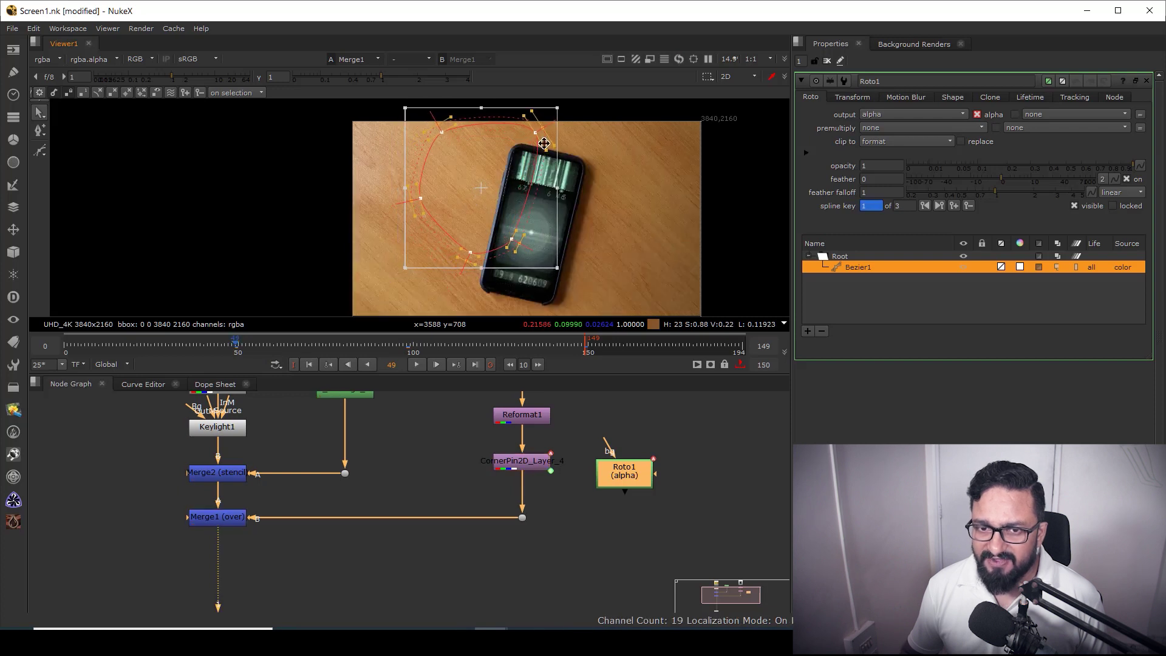
pyautogui.moveTo(562, 104); pyautogui.dragTo(582, 122)
pyautogui.moveTo(503, 165); pyautogui.dragTo(499, 172)
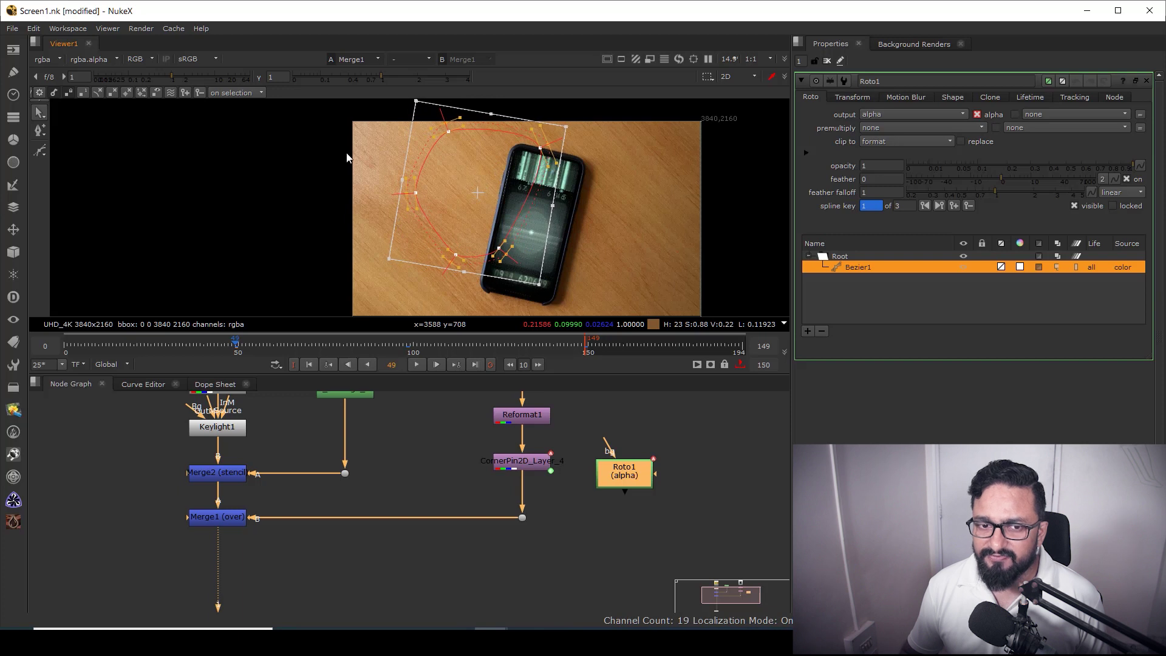
# Insert a Grade node after CornerPin2D_Layer_4 and connect Roto1 as its mask through a right-angled dot
pyautogui.moveTo(621, 484); pyautogui.dragTo(631, 468)
pyautogui.click(577, 499)
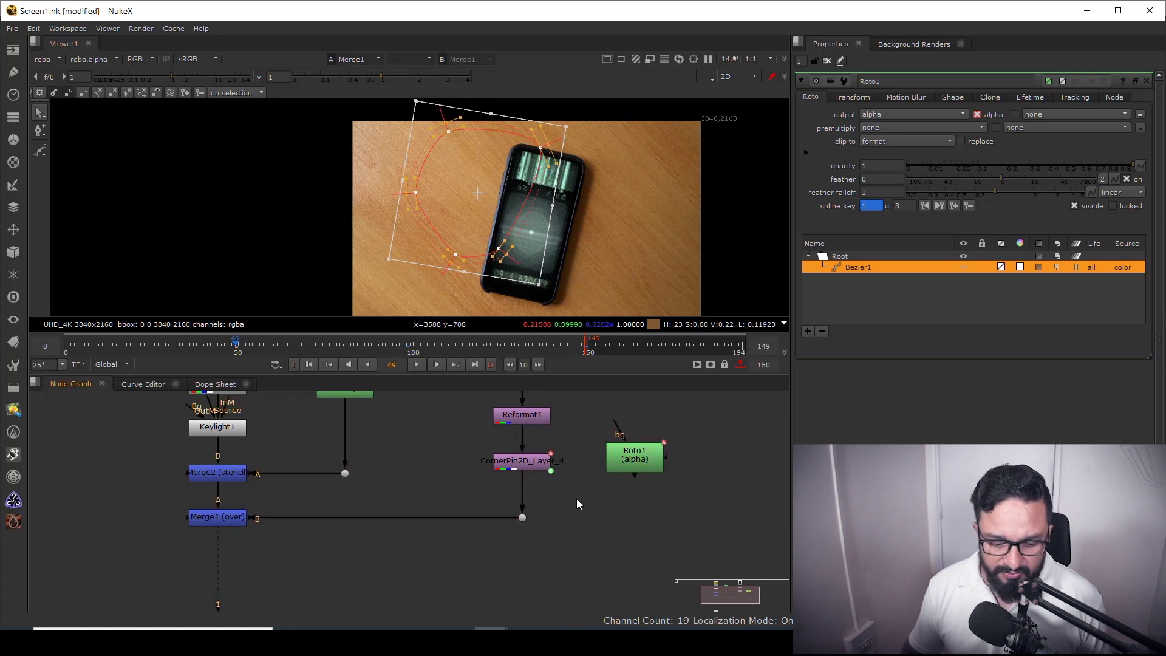
pyautogui.press('g')
pyautogui.moveTo(573, 498); pyautogui.dragTo(535, 499)
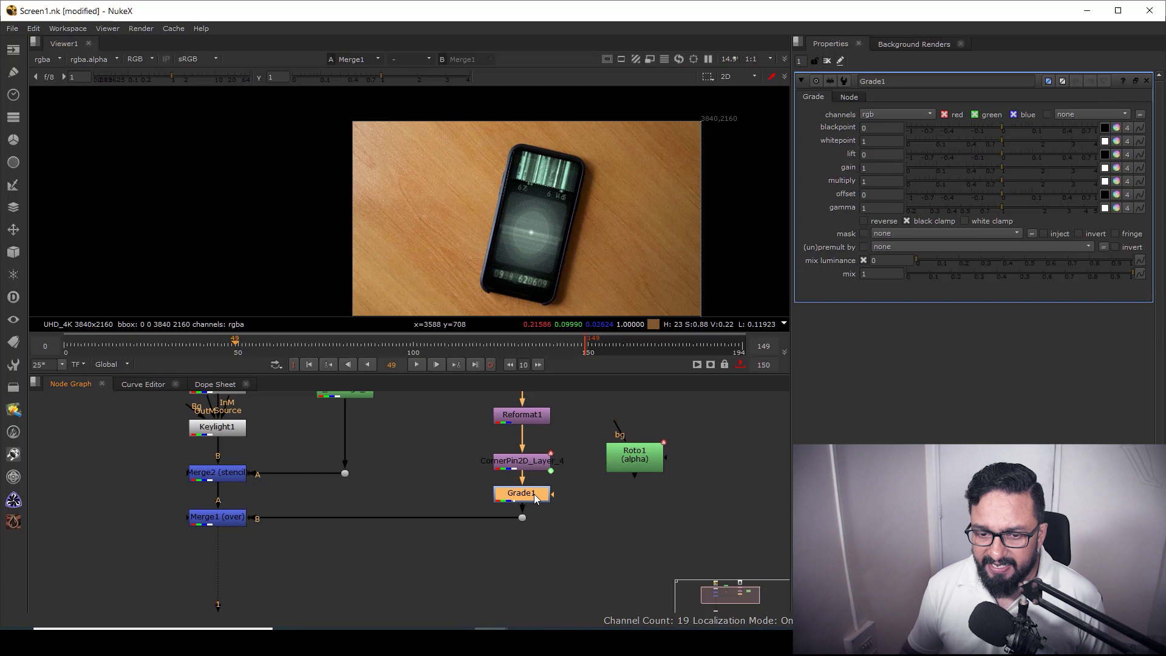
pyautogui.moveTo(617, 468); pyautogui.dragTo(544, 489)
pyautogui.moveTo(593, 450); pyautogui.dragTo(679, 497)
# View the Grade1 output, and return to the Merge1 composite at frame 149
pyautogui.click(525, 499)
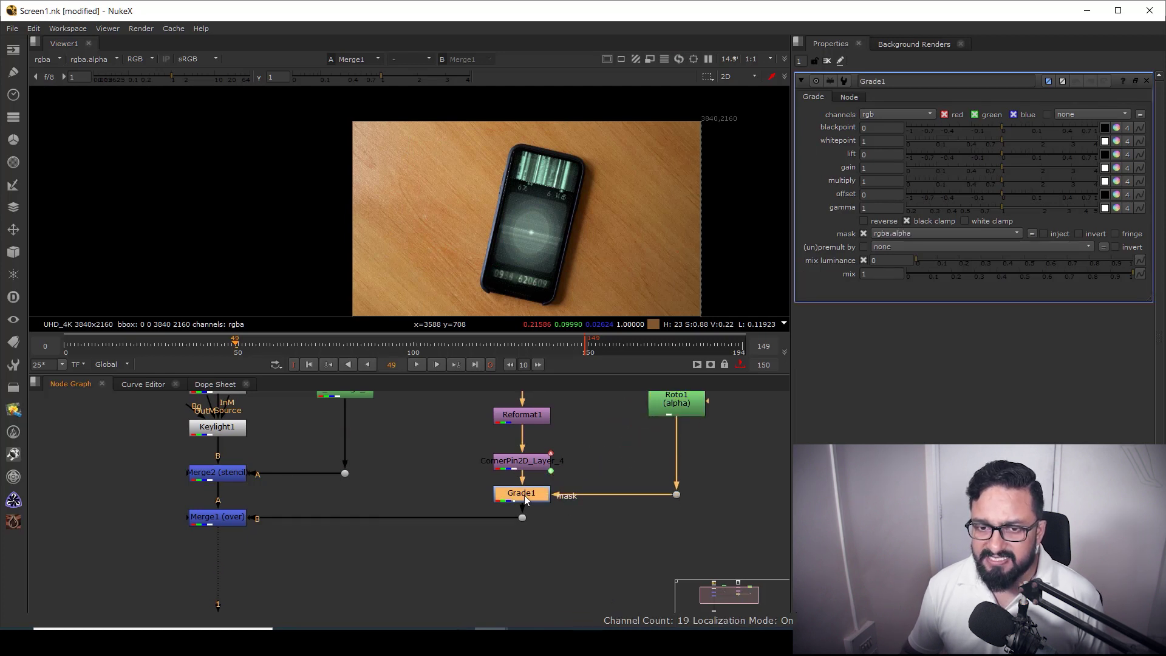
pyautogui.press('1')
pyautogui.click(473, 364)
pyautogui.click(221, 516)
pyautogui.press('1')
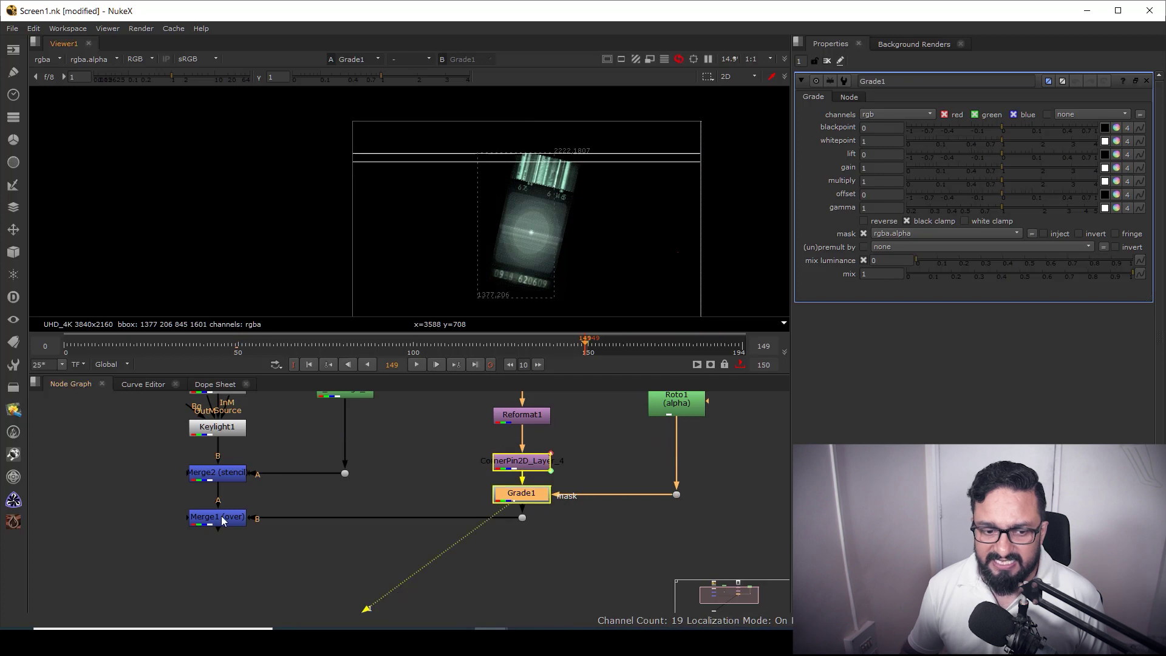
pyautogui.click(403, 422)
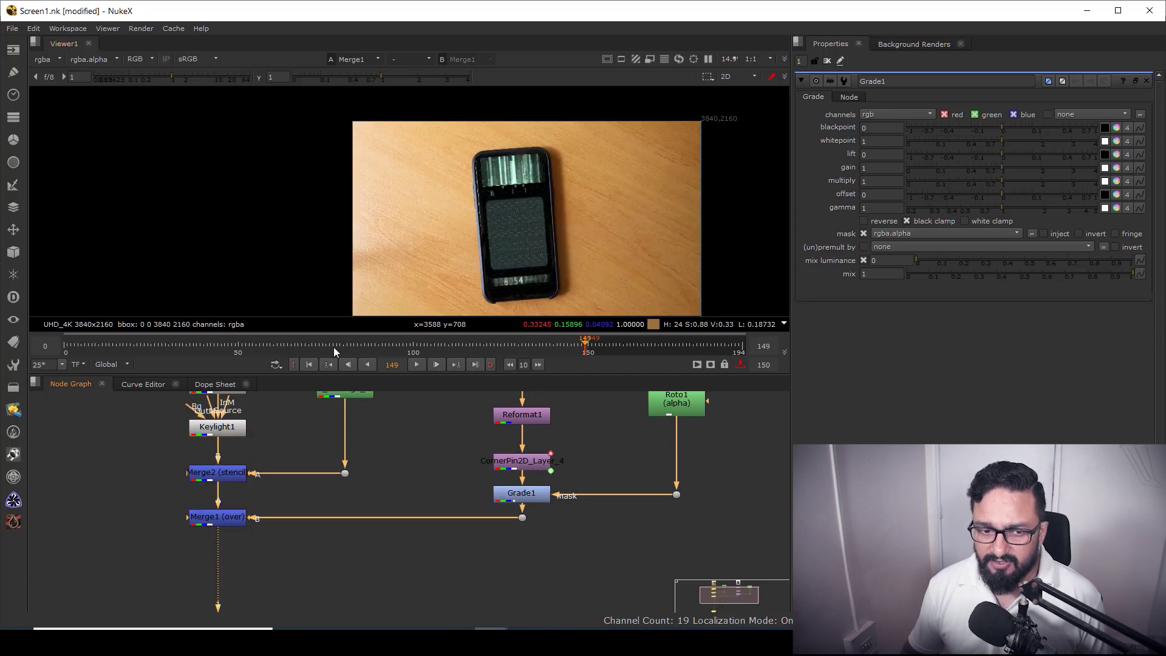
# Set keyframes on Grade1's gain and gamma at frame 49, keeping both values at 1
pyautogui.click(236, 349)
pyautogui.click(524, 495)
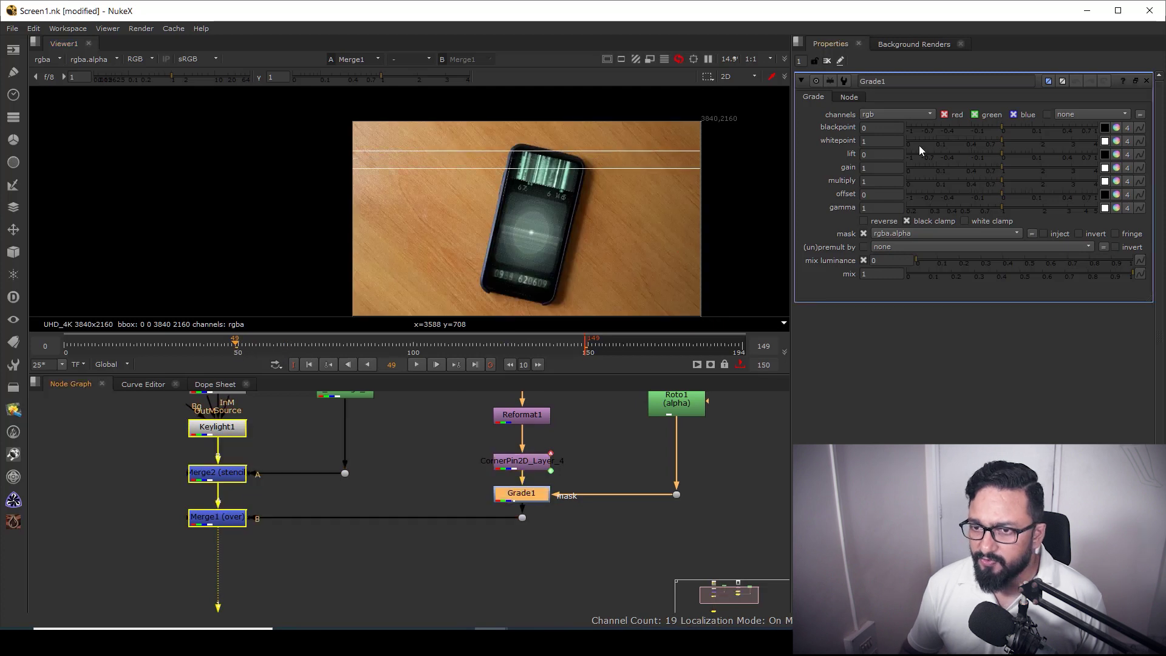
pyautogui.rightClick(879, 168)
pyautogui.click(914, 175)
pyautogui.rightClick(881, 207)
pyautogui.click(914, 210)
# Key Grade1's gain at 1.16 and gamma at 1.04 on frame 149
pyautogui.click(473, 364)
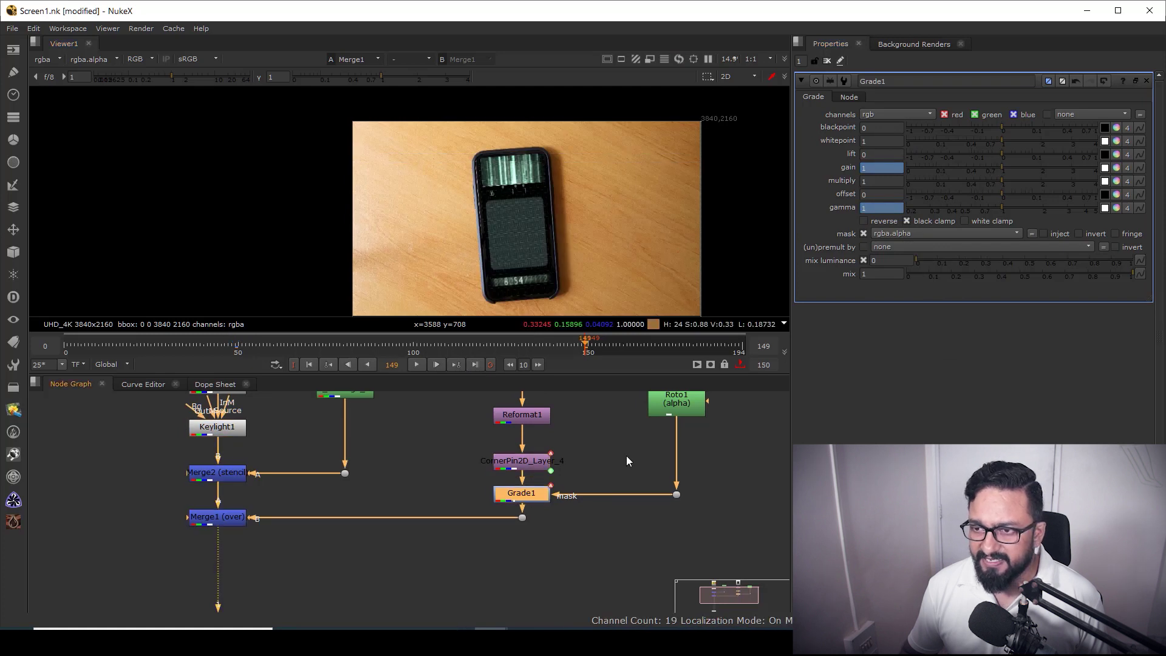
pyautogui.moveTo(1002, 166)
pyautogui.mouseDown()
pyautogui.moveTo(1019, 165)
pyautogui.moveTo(1008, 165)
pyautogui.mouseUp()
pyautogui.moveTo(1000, 209); pyautogui.dragTo(1004, 205)
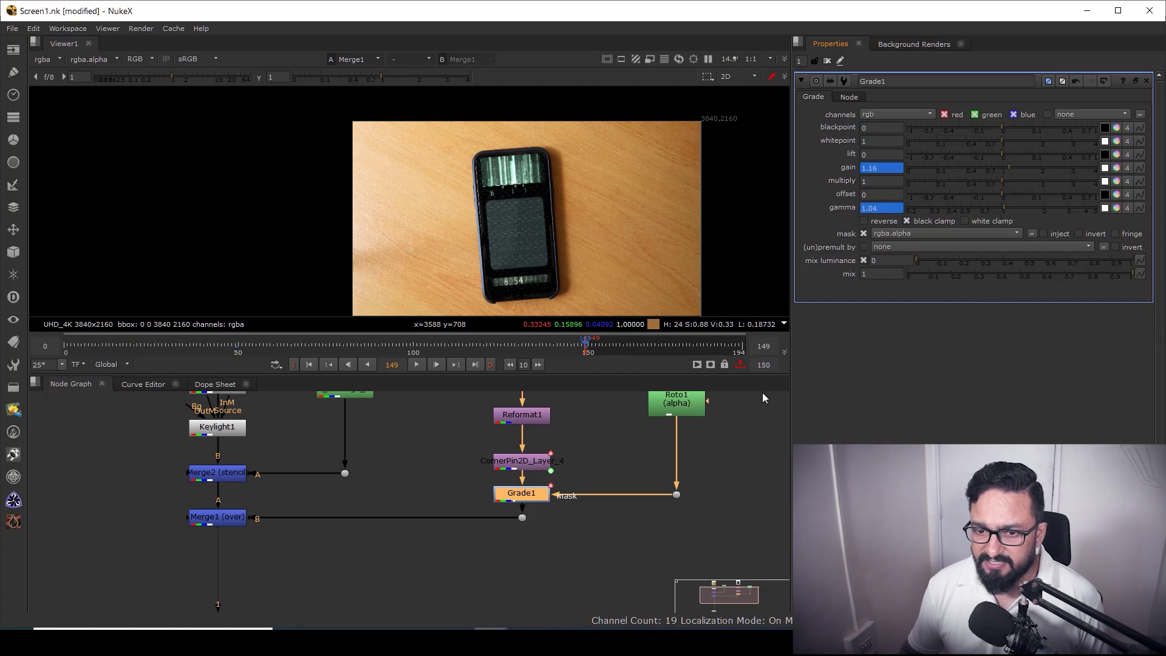
# Add a Blur node after Roto1 with size 9, and compare the composite with Grade1 disabled and enabled
pyautogui.click(676, 406)
pyautogui.press('b')
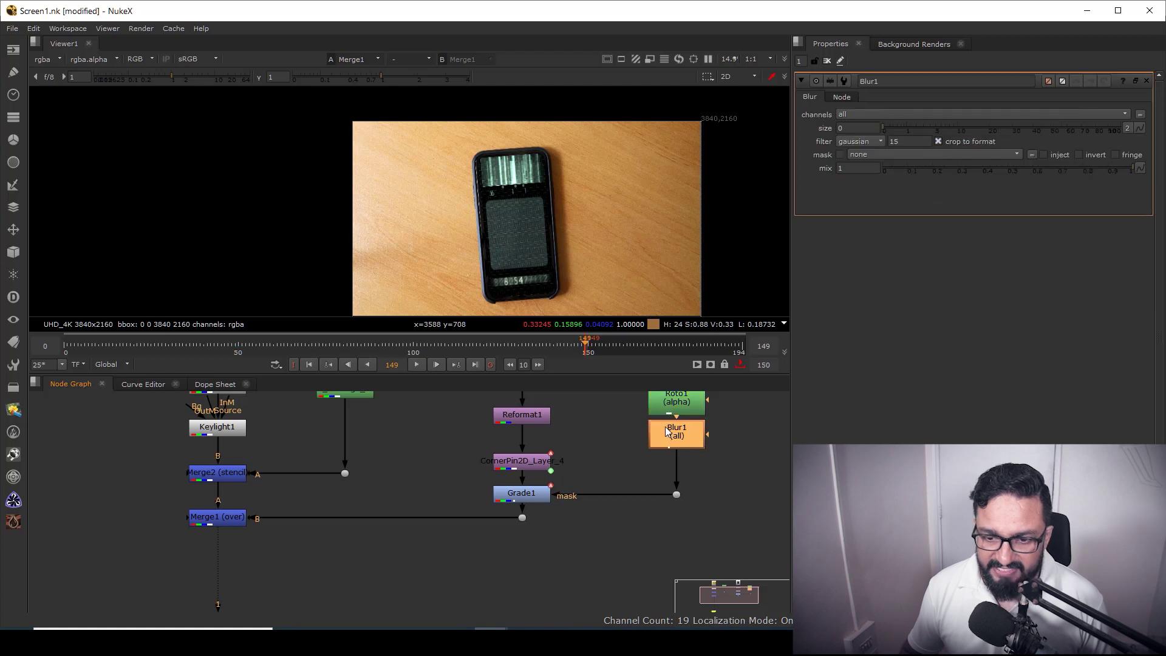
pyautogui.moveTo(884, 128); pyautogui.dragTo(953, 138)
pyautogui.click(515, 496)
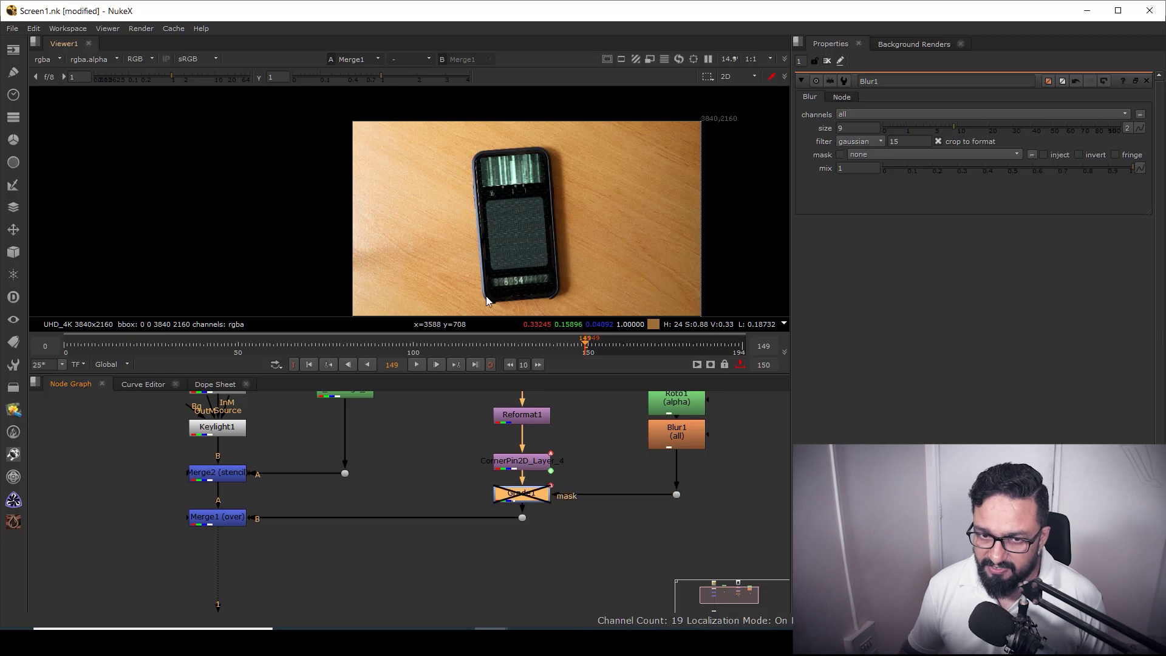
# Play the composite from the first frame in a maximized viewer, using a 1:2 proxy scale
pyautogui.click(309, 365)
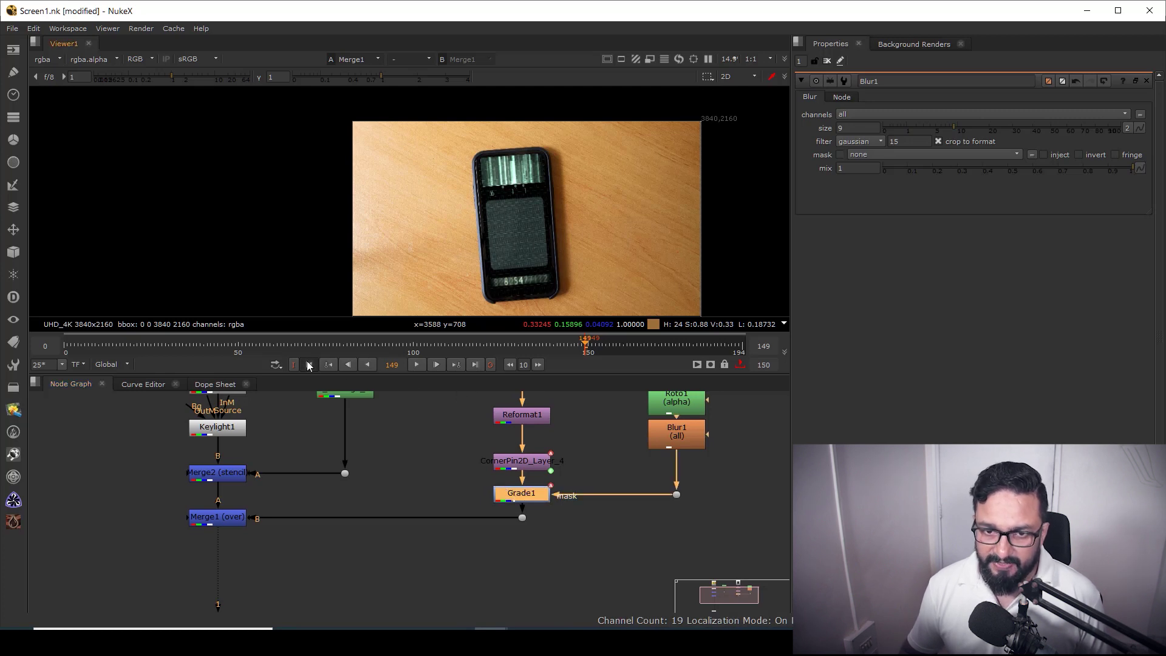
pyautogui.press('space')
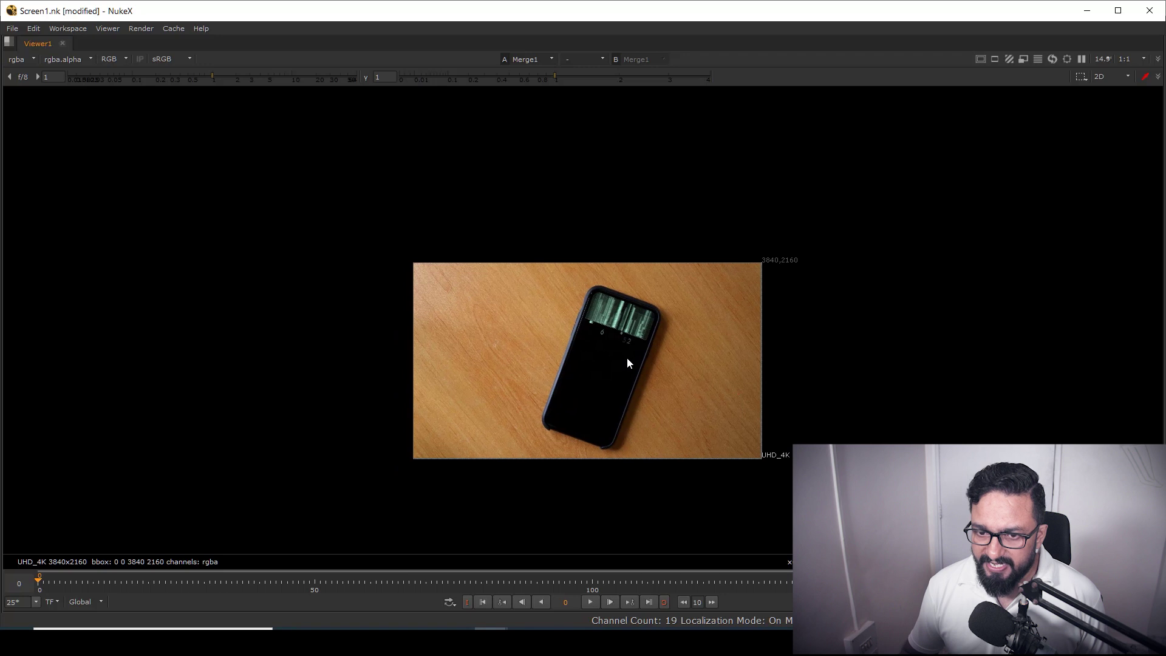
pyautogui.press('f')
pyautogui.click(1135, 59)
pyautogui.click(1131, 90)
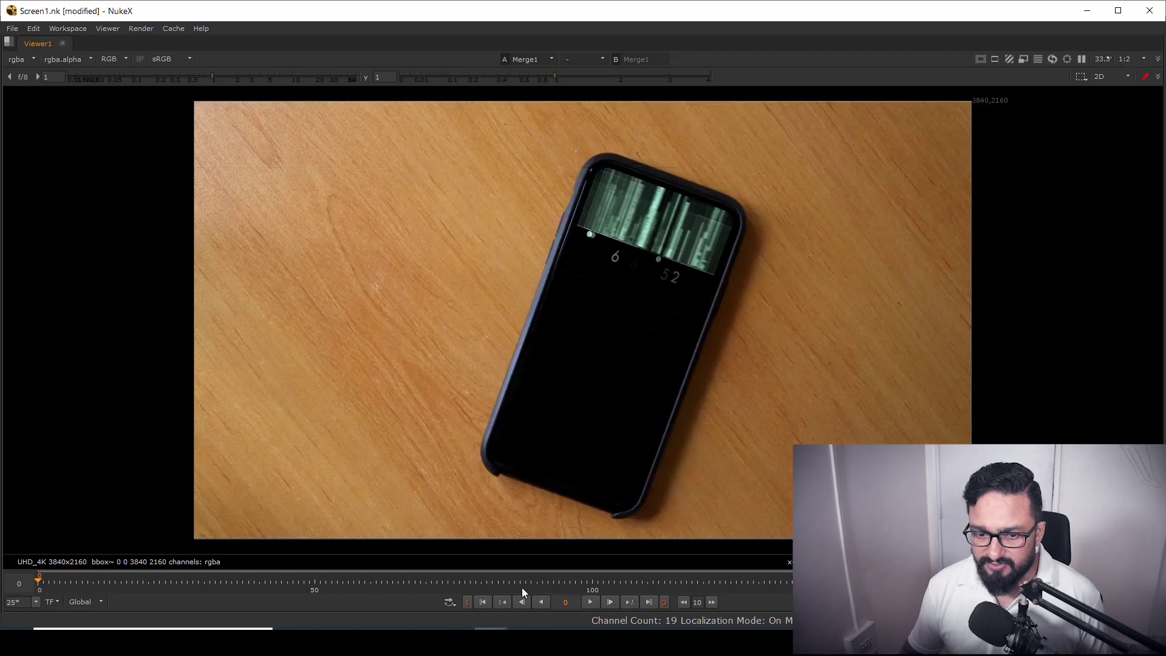
pyautogui.click(590, 602)
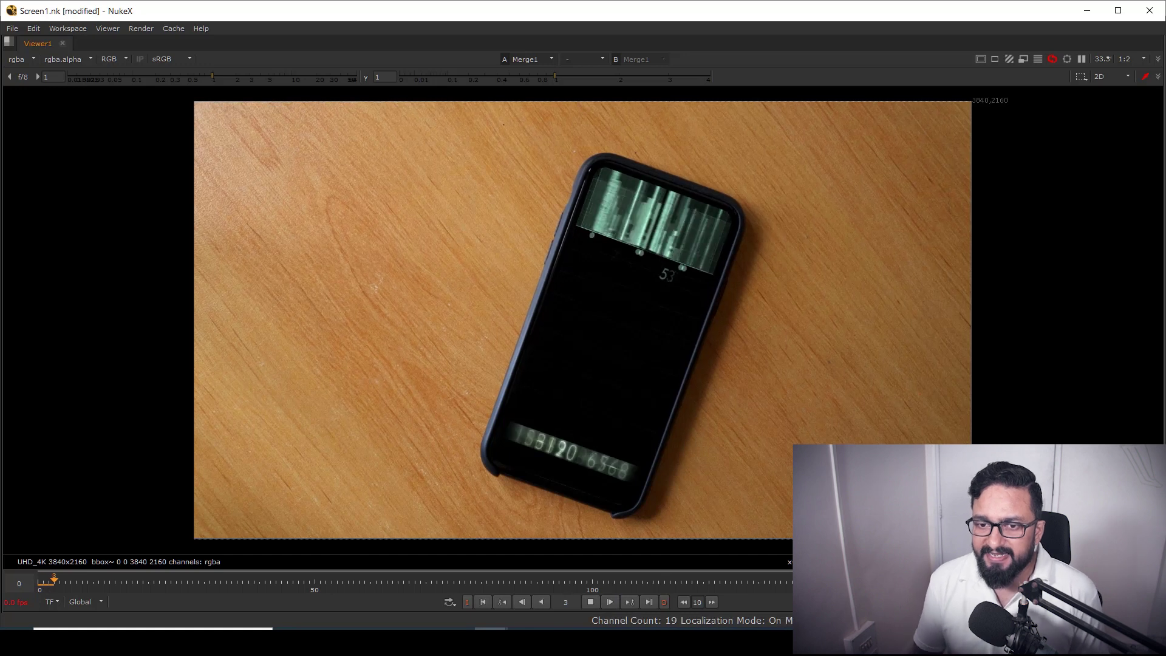